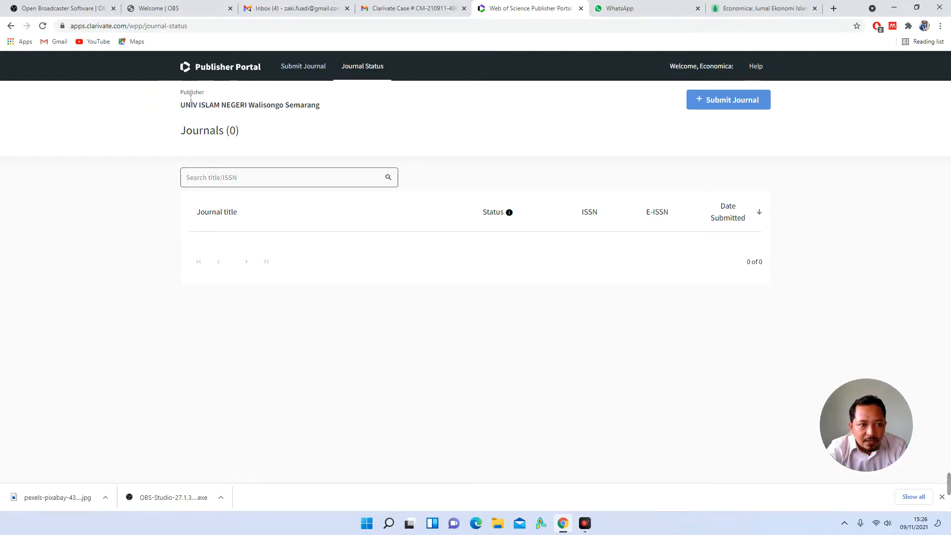
Step: Highlight the publisher name UNIV ISLAM NEGERI Walisongo Semarang to check it
left_click_drag(176, 95, 360, 110)
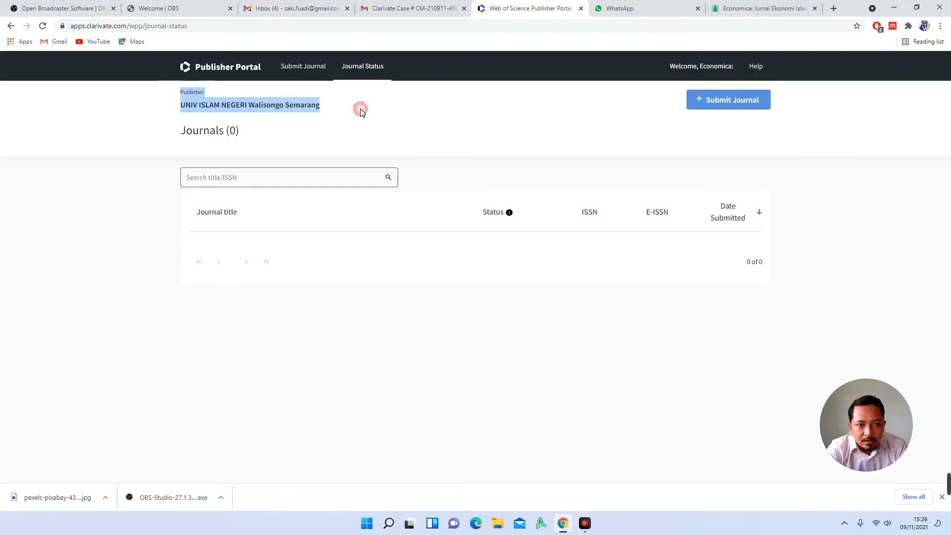
left_click(439, 115)
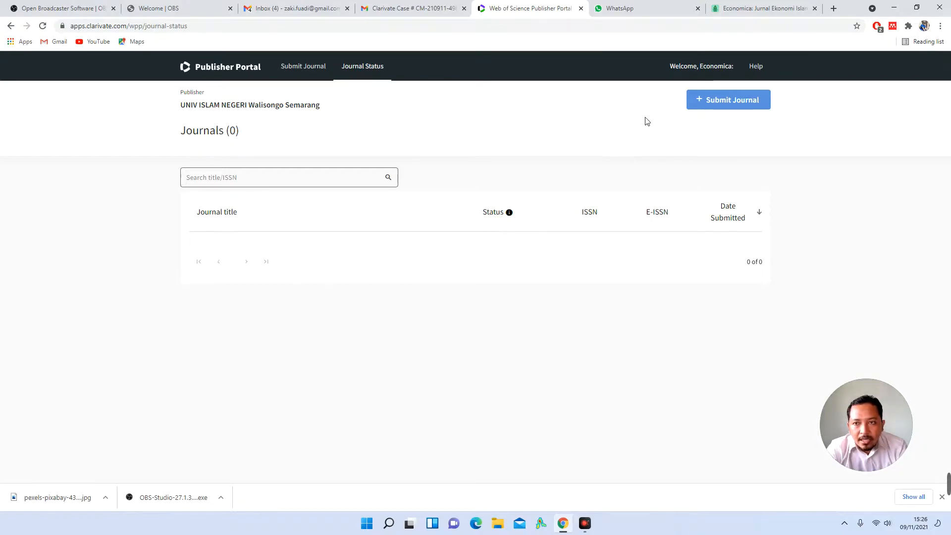
triple_click(290, 105)
left_click(407, 128)
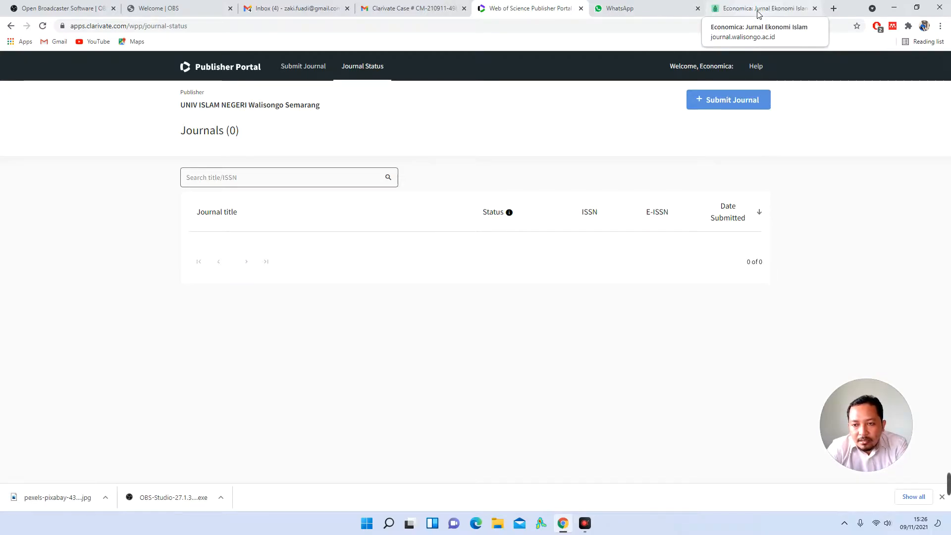
Step: Open the Clarivate case thread's first Technical Support message and dismiss the notifications prompt
left_click(411, 9)
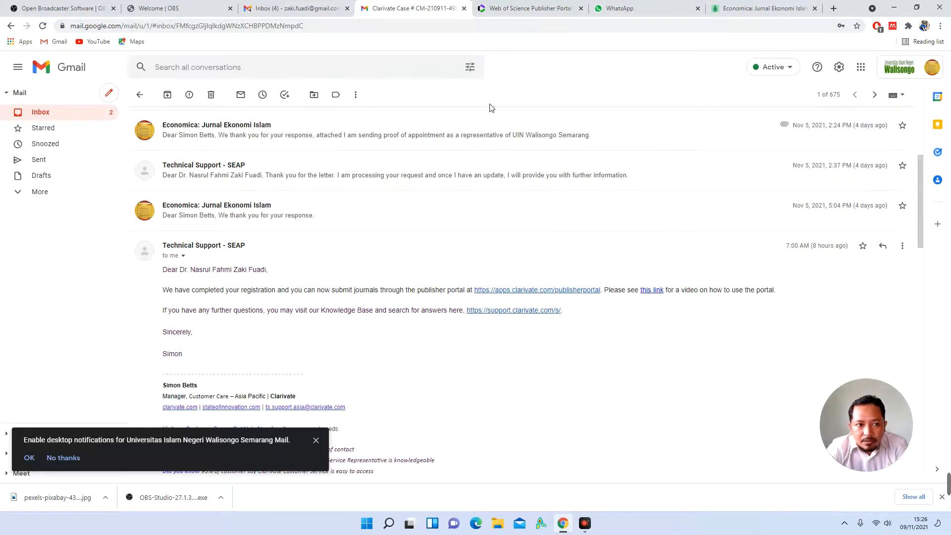
scroll(456, 235, "up", 4)
scroll(456, 235, "down", 20)
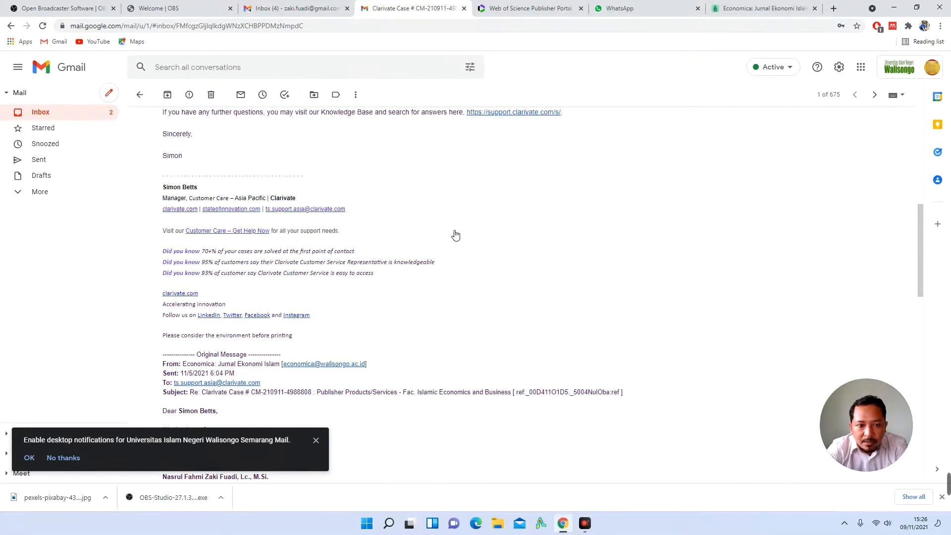
scroll(455, 235, "up", 20)
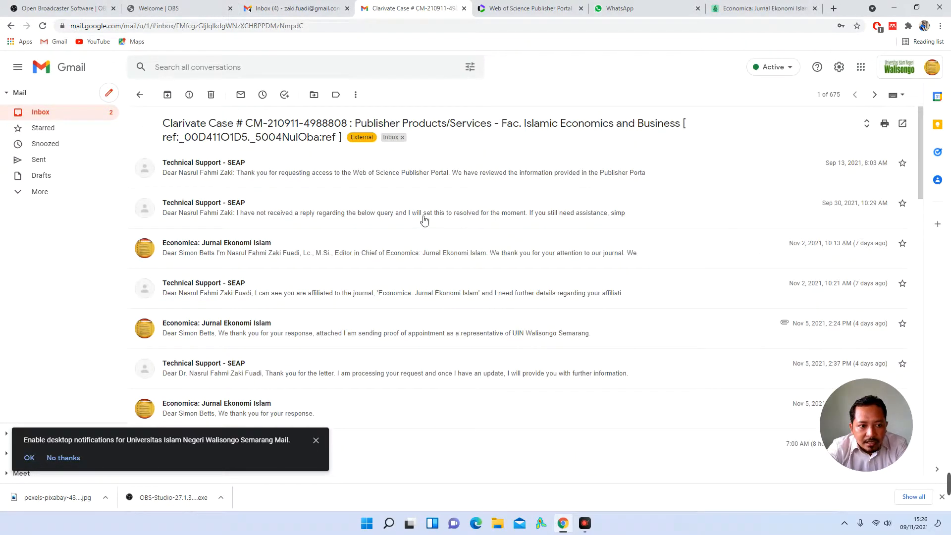
left_click(324, 170)
scroll(510, 270, "down", 5)
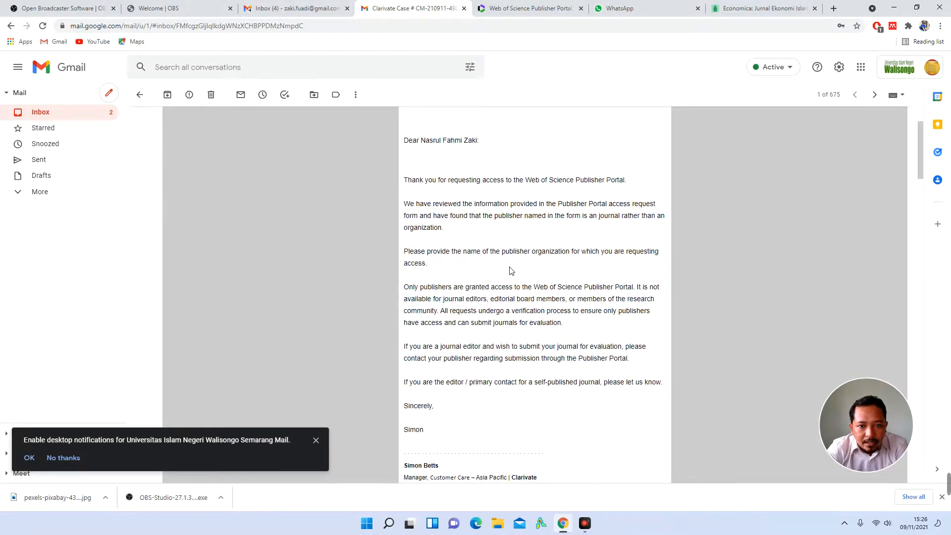
left_click(315, 440)
scroll(435, 225, "down", 5)
scroll(435, 226, "down", 8)
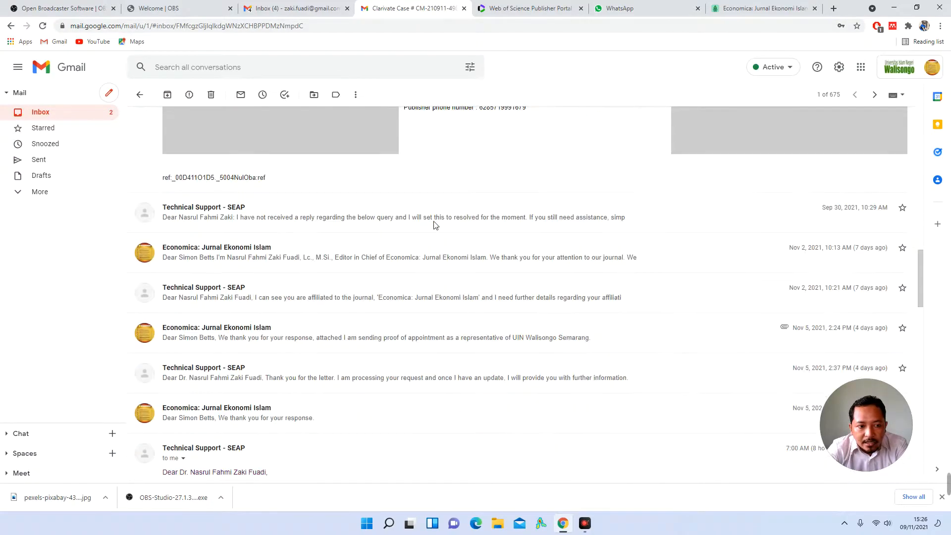
Step: Open the next Technical Support message and read through it
left_click(330, 207)
scroll(473, 270, "down", 2)
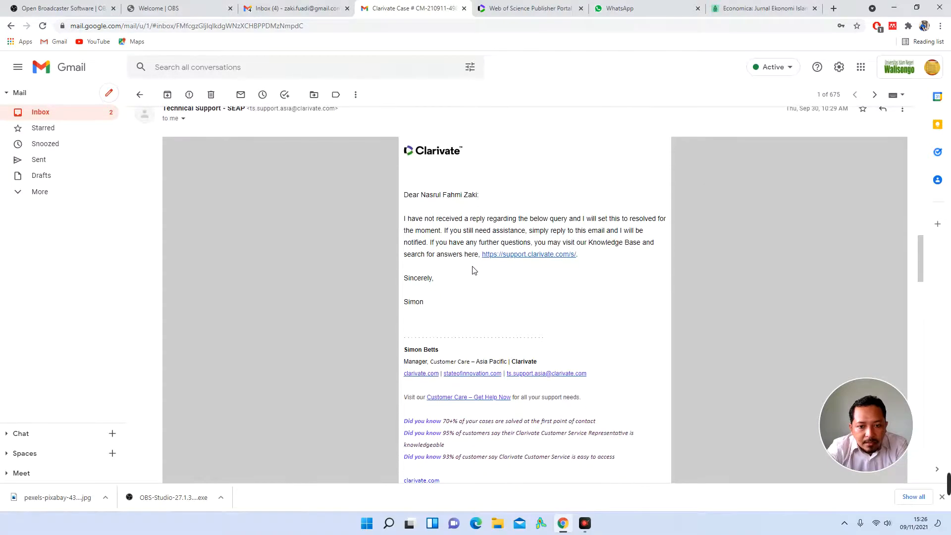
scroll(473, 270, "up", 2)
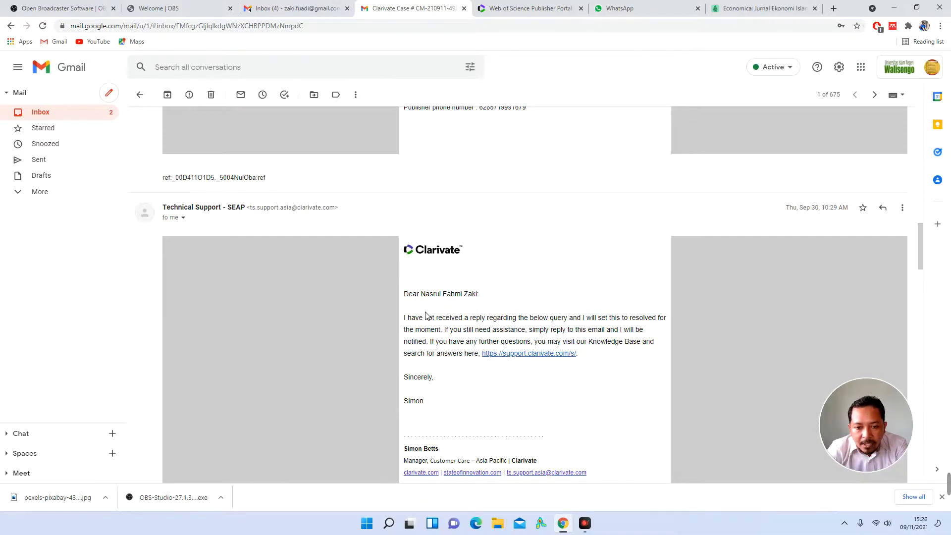
scroll(425, 315, "down", 2)
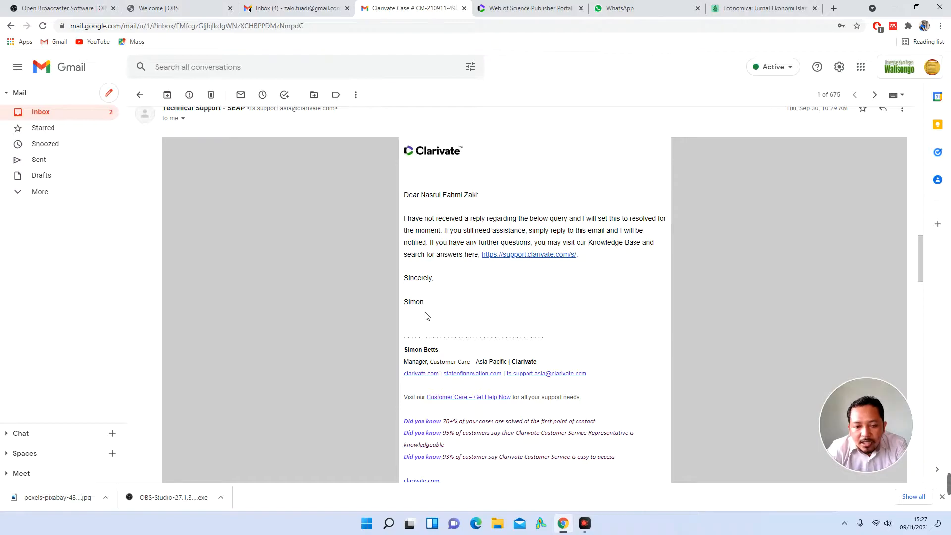
scroll(427, 316, "down", 2)
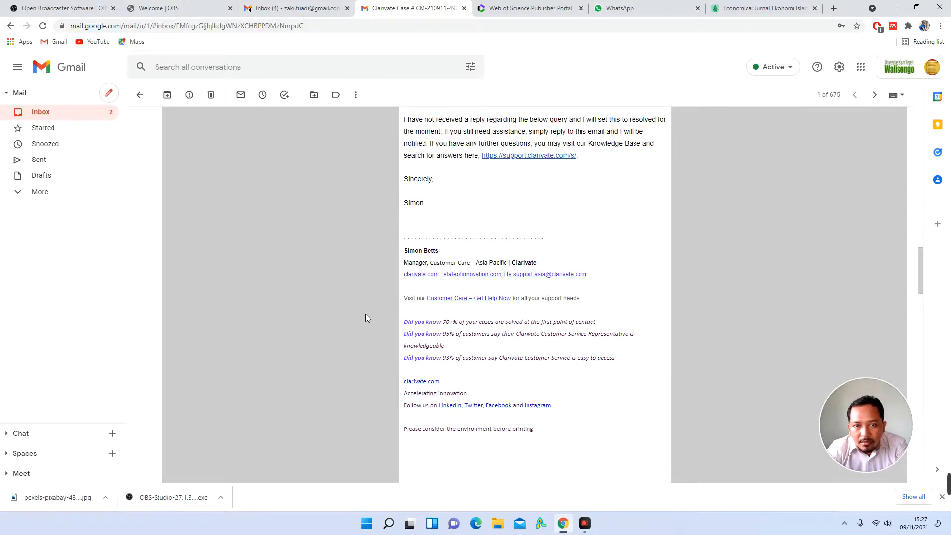
scroll(365, 318, "down", 6)
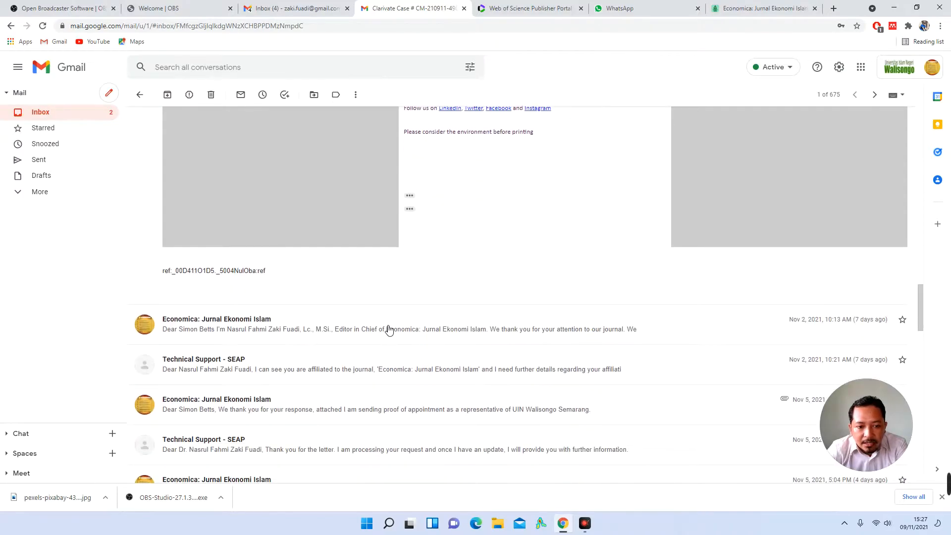
Step: Expand and read the Economica Nov 2 reply about the publisher name
left_click(389, 330)
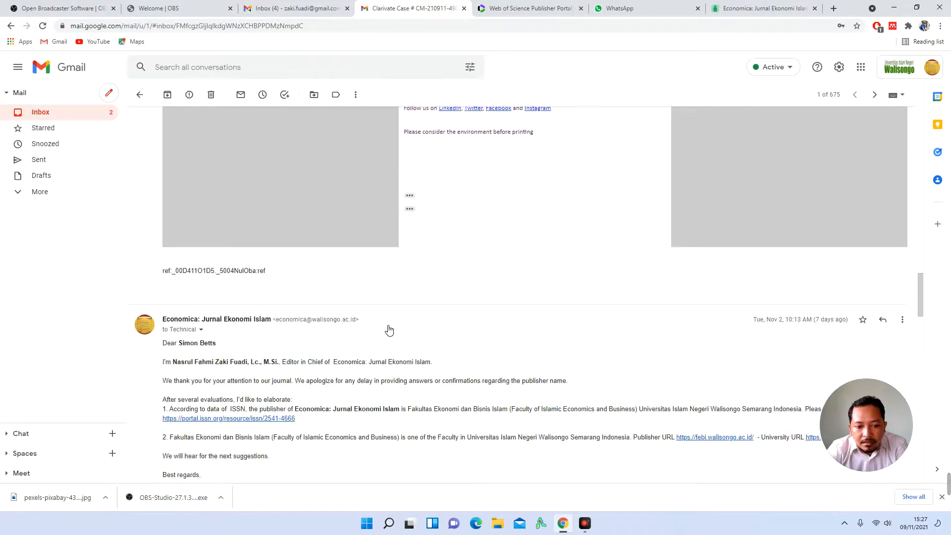
scroll(389, 329, "up", 2)
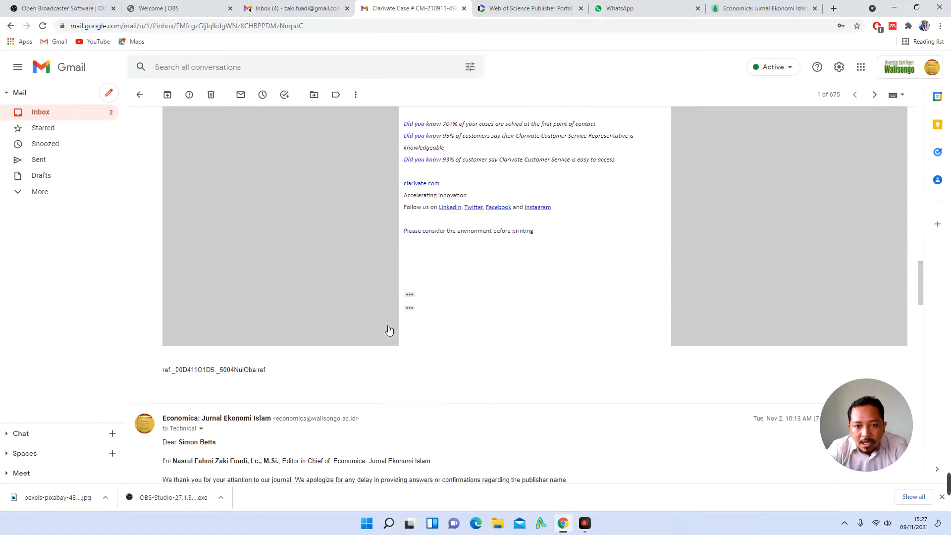
scroll(387, 330, "up", 2)
scroll(387, 329, "up", 2)
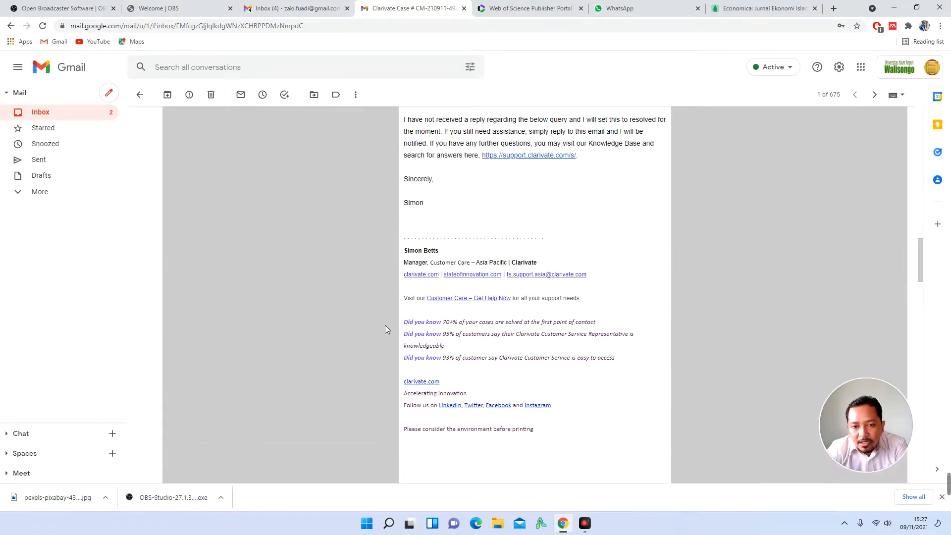
scroll(387, 329, "down", 4)
scroll(385, 327, "down", 3)
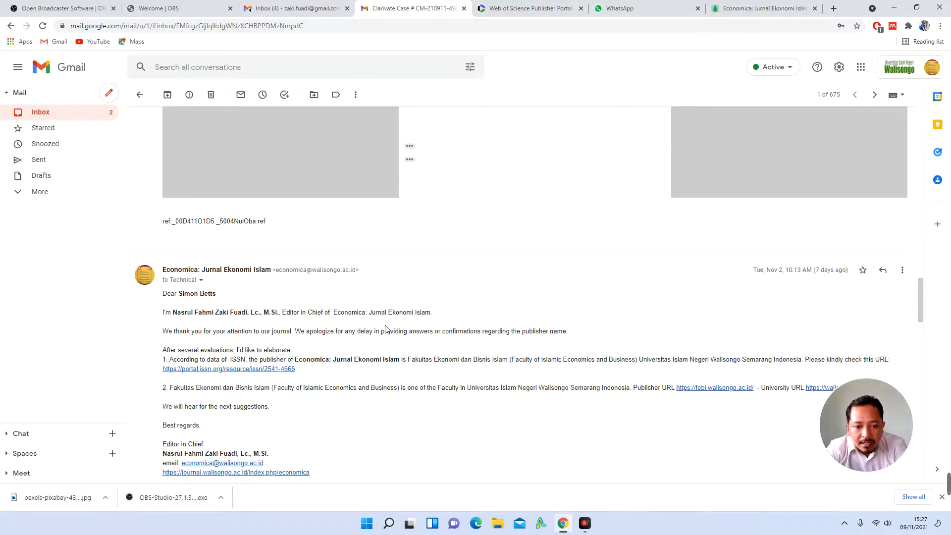
scroll(387, 335, "down", 2)
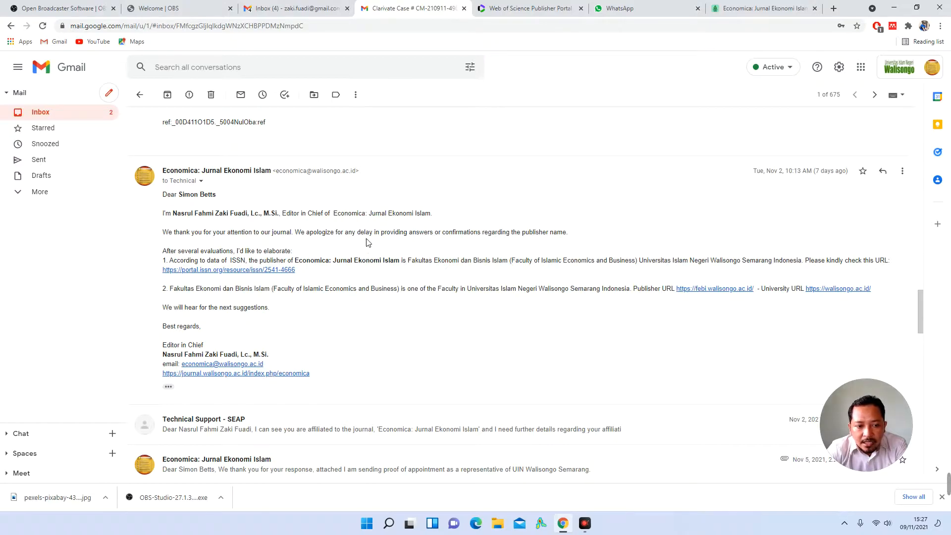
scroll(340, 274, "down", 2)
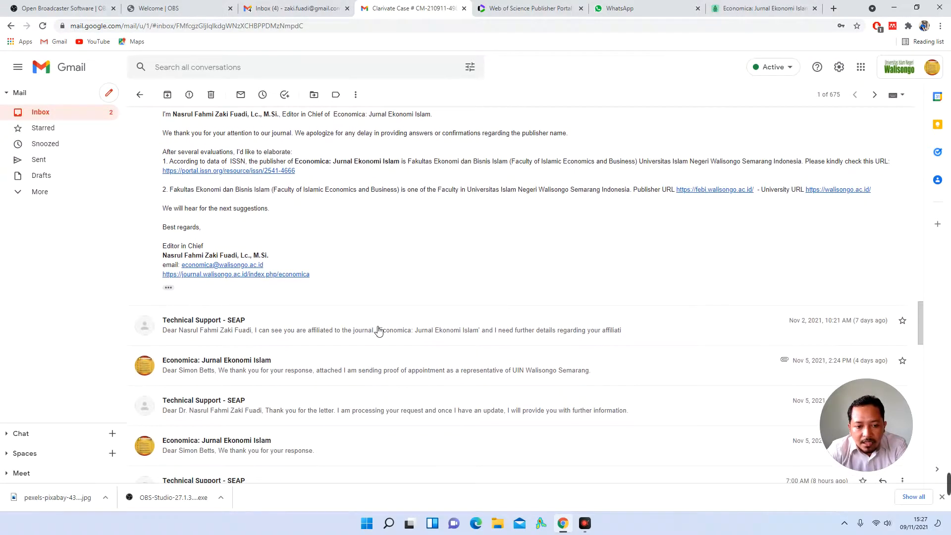
Step: Expand and read the Technical Support reply from Nov 2
left_click(378, 330)
scroll(379, 330, "down", 2)
scroll(378, 331, "down", 1)
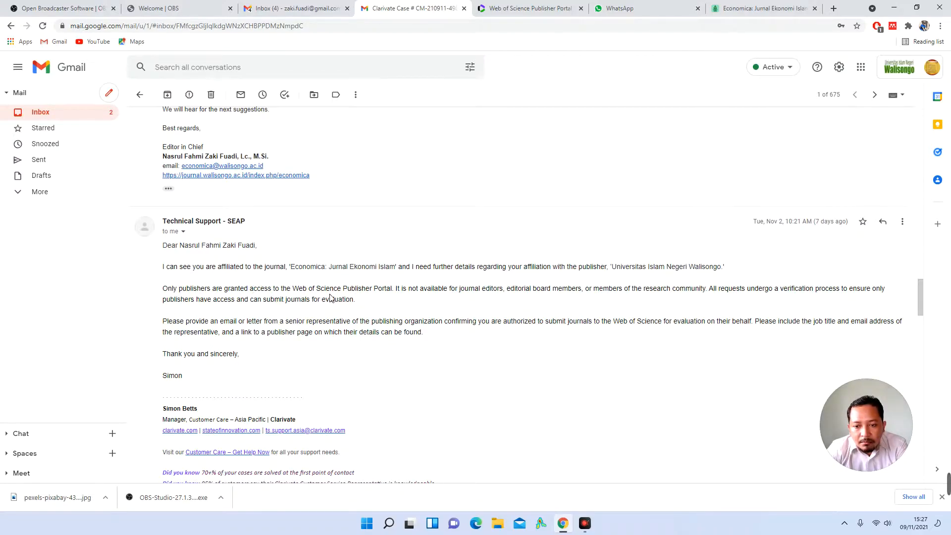
scroll(331, 297, "down", 15)
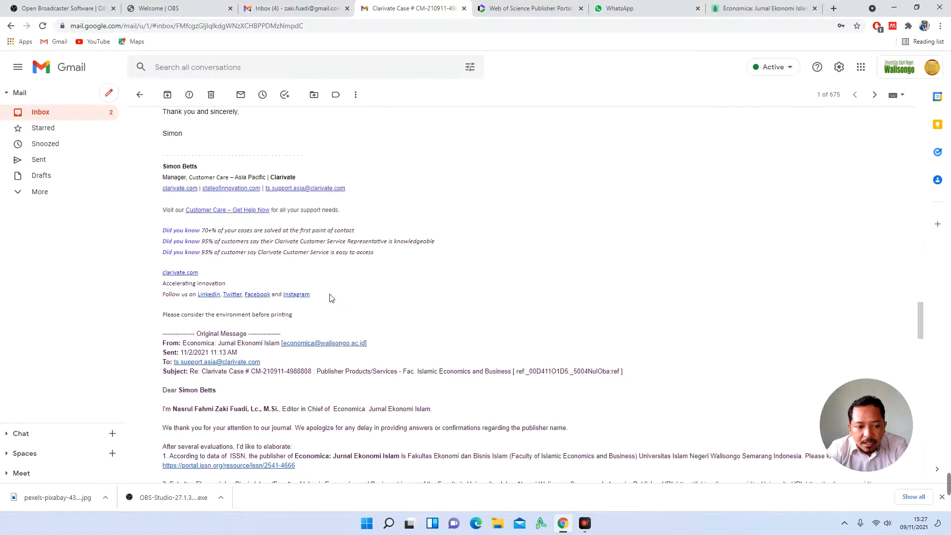
scroll(331, 297, "down", 5)
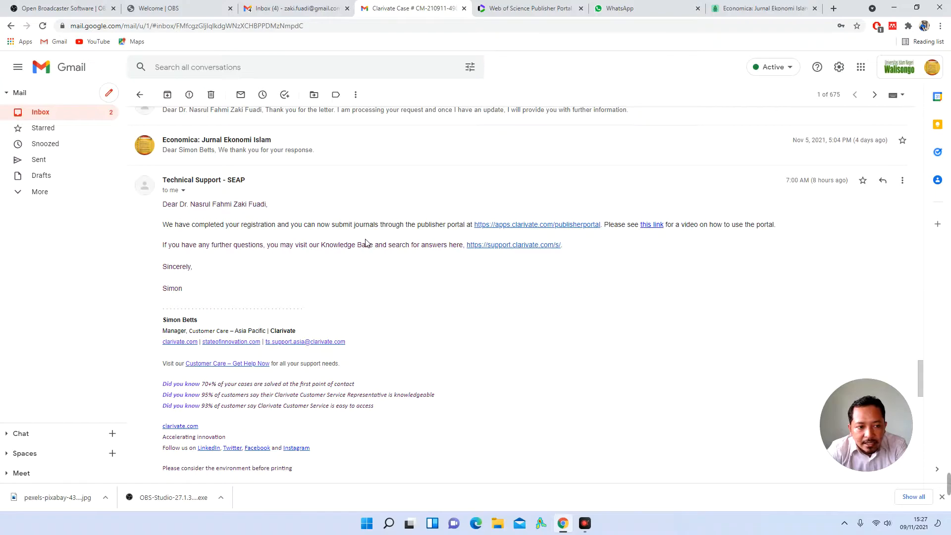
scroll(342, 203, "up", 2)
Step: Read the Nov 5 Technical Support message confirming registration, then return to the Publisher Portal
left_click(349, 214)
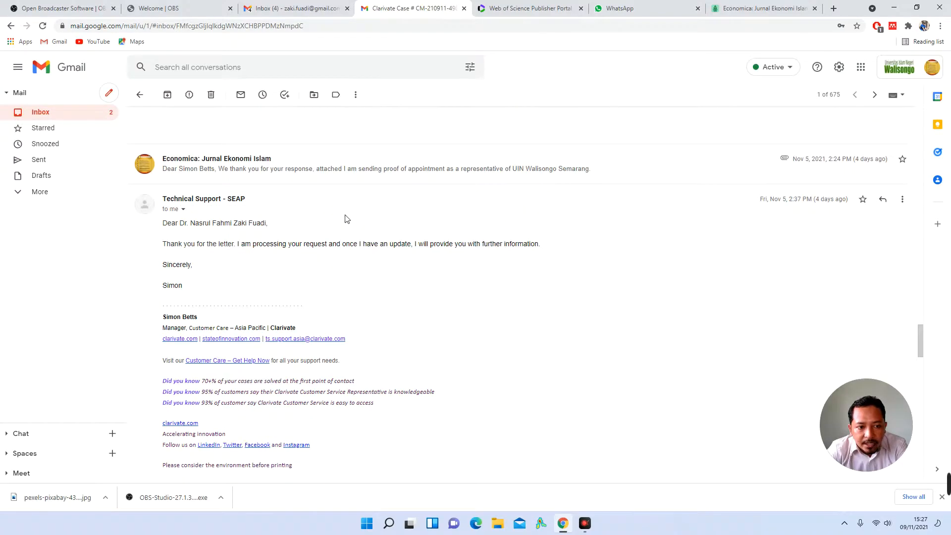
scroll(348, 218, "up", 6)
scroll(348, 220, "down", 6)
scroll(349, 218, "up", 4)
scroll(349, 221, "down", 5)
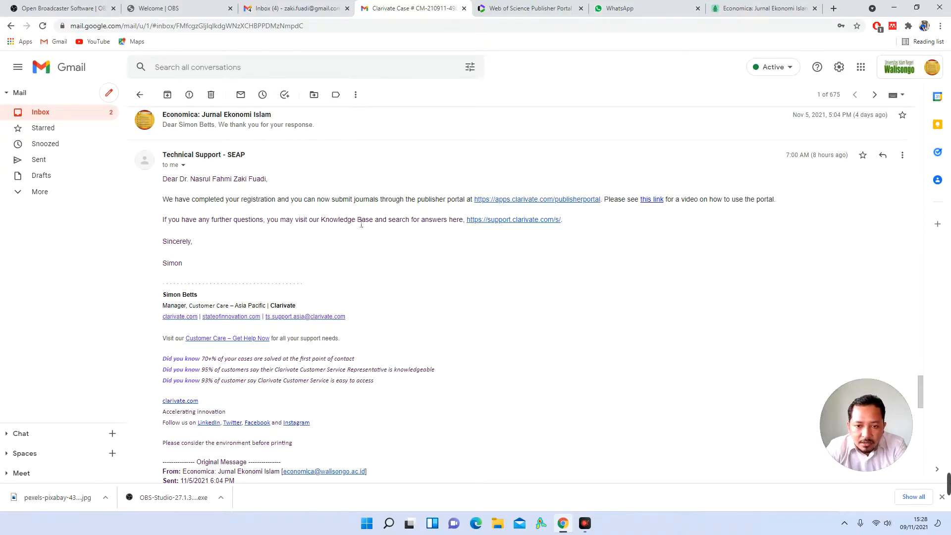
left_click(560, 7)
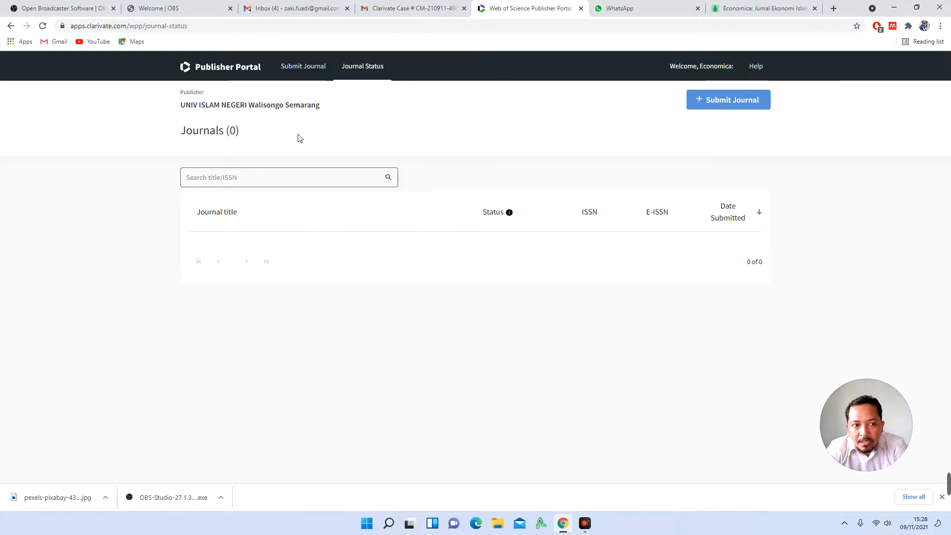
Step: After a glance at the support email, start a new journal evaluation request with Submit Journal
left_click(411, 7)
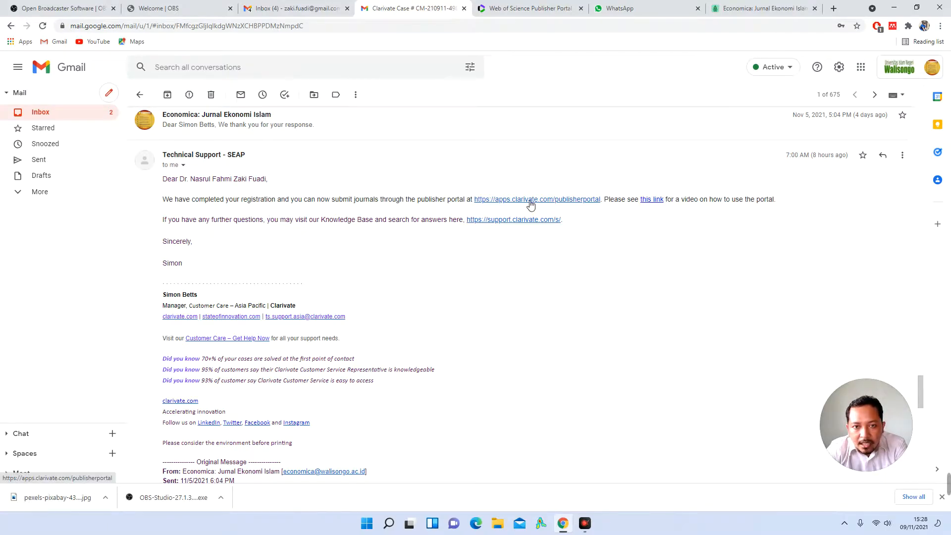
left_click(503, 6)
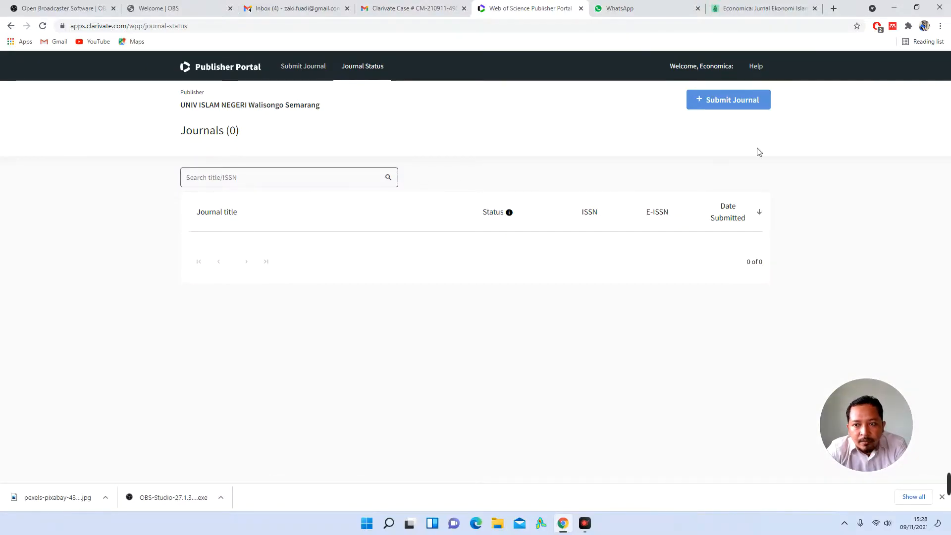
left_click(746, 107)
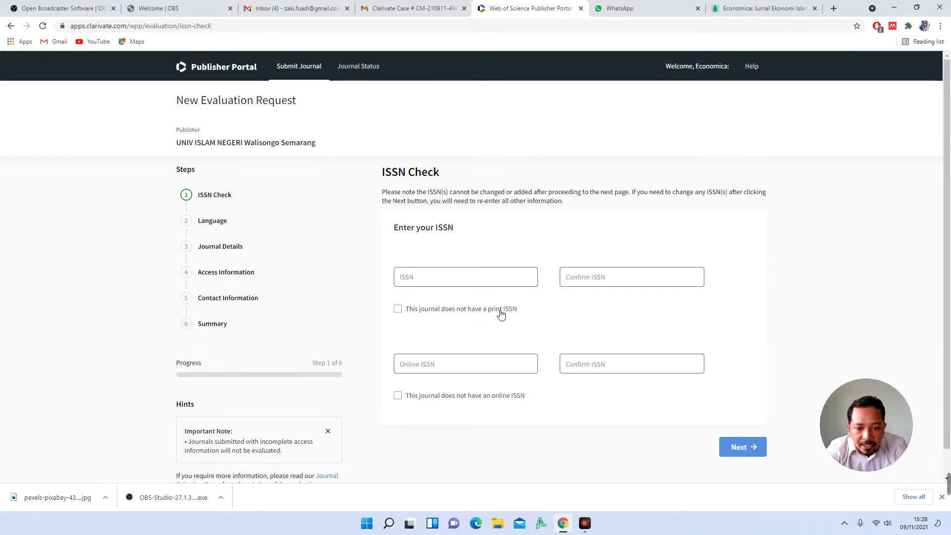
Step: Copy print ISSN 2085-9325 from the Economica site into the ISSN field as plain text
left_click(397, 309)
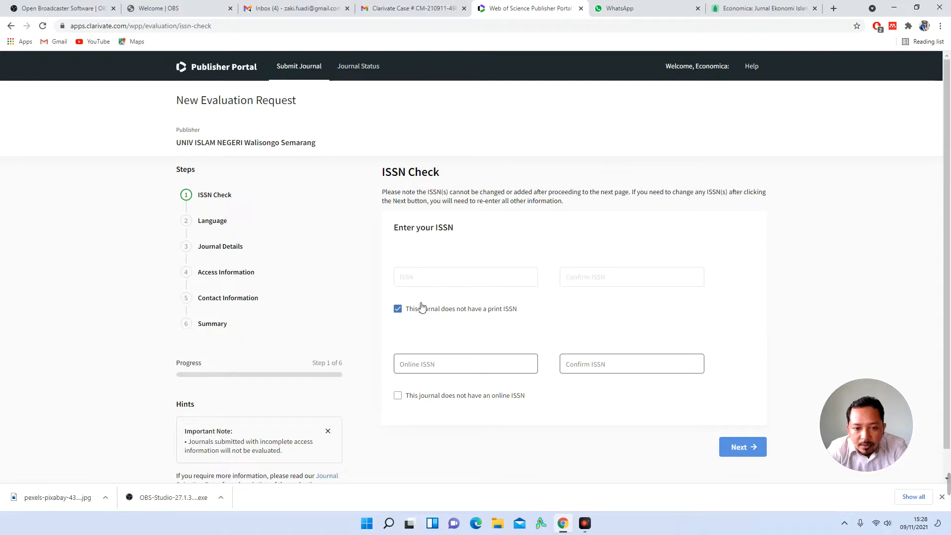
left_click(398, 309)
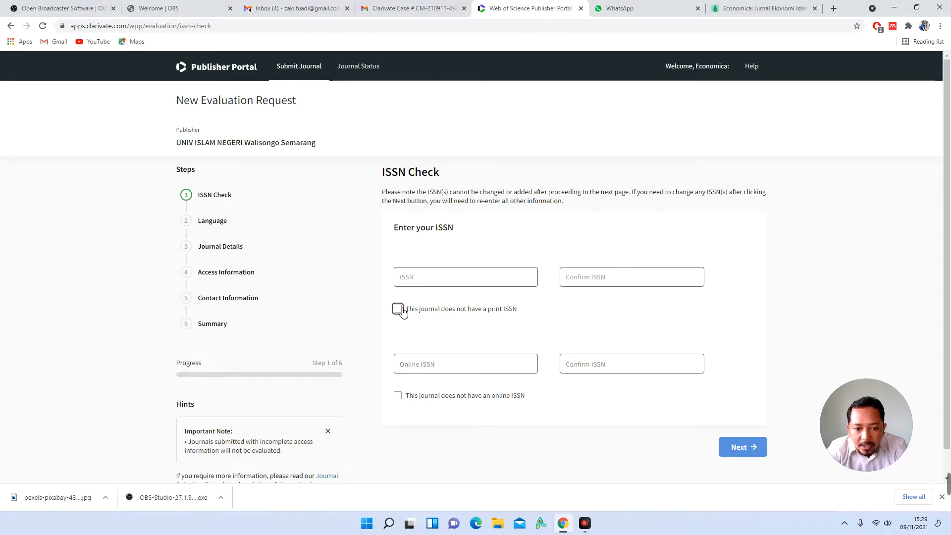
left_click(739, 4)
left_click_drag(490, 347, 450, 348)
right_click(474, 348)
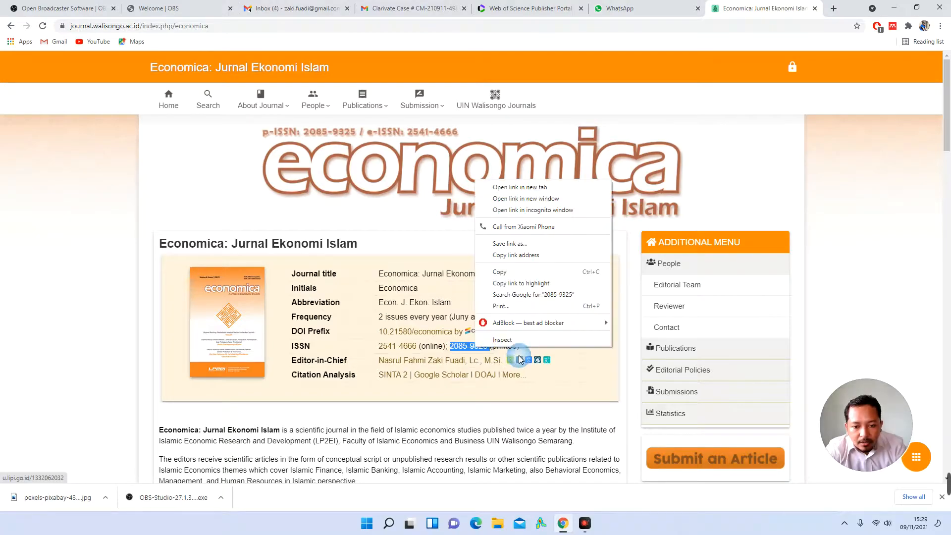
left_click(518, 272)
left_click(545, 7)
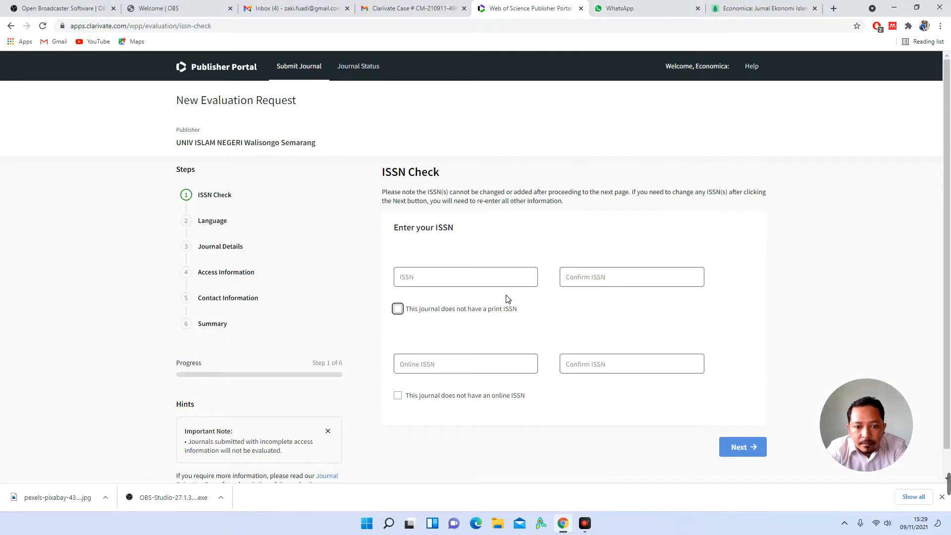
right_click(484, 277)
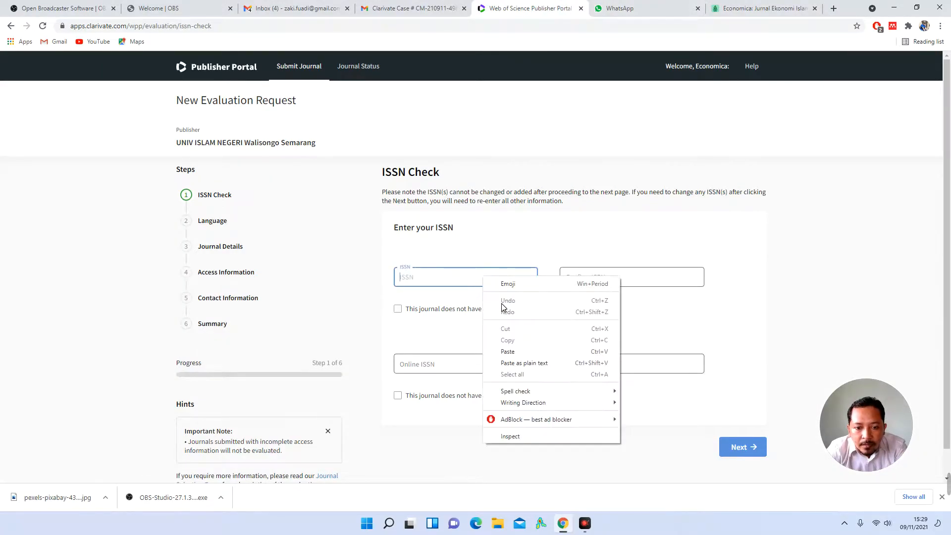
left_click(543, 365)
Step: Paste 2085-9325 into Confirm ISSN and read the ISSN warning note
left_click(570, 277)
right_click(572, 281)
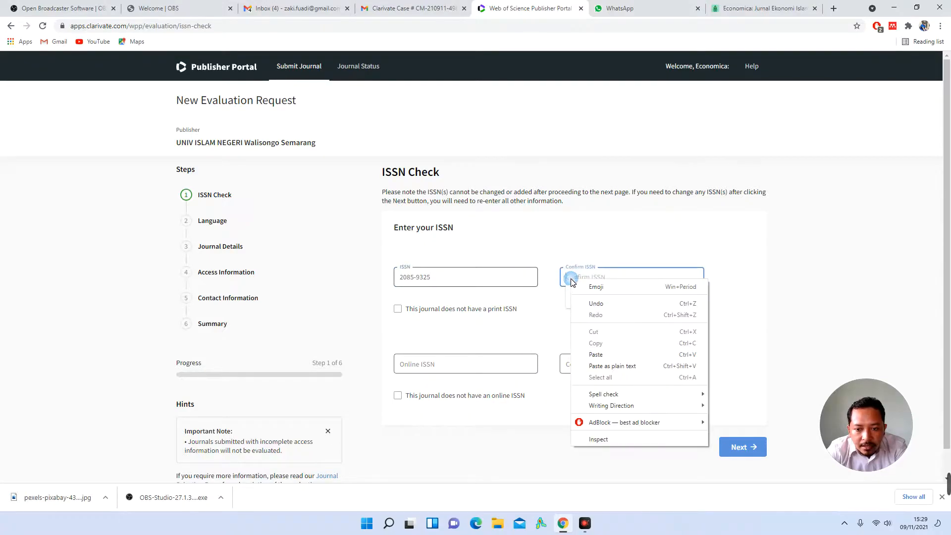
left_click(612, 366)
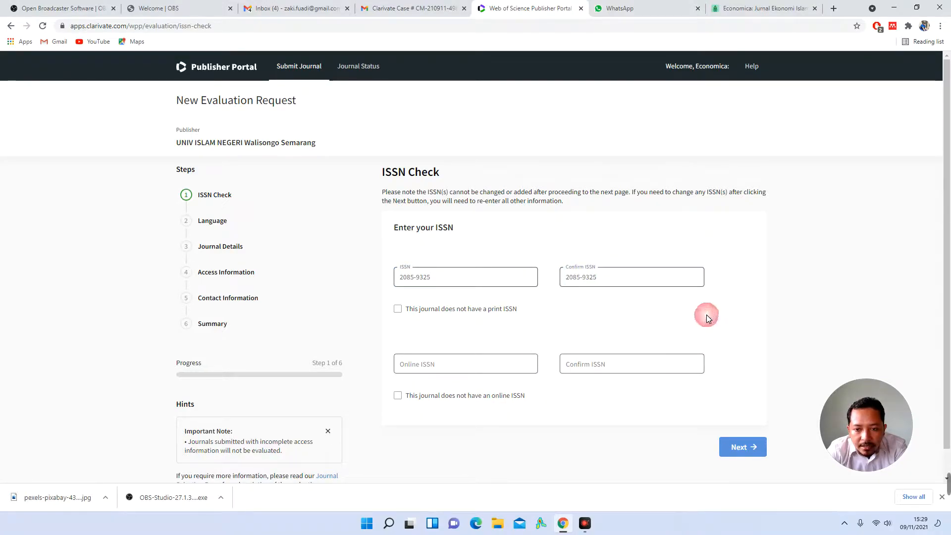
double_click(385, 194)
left_click(415, 192)
left_click_drag(383, 193, 434, 194)
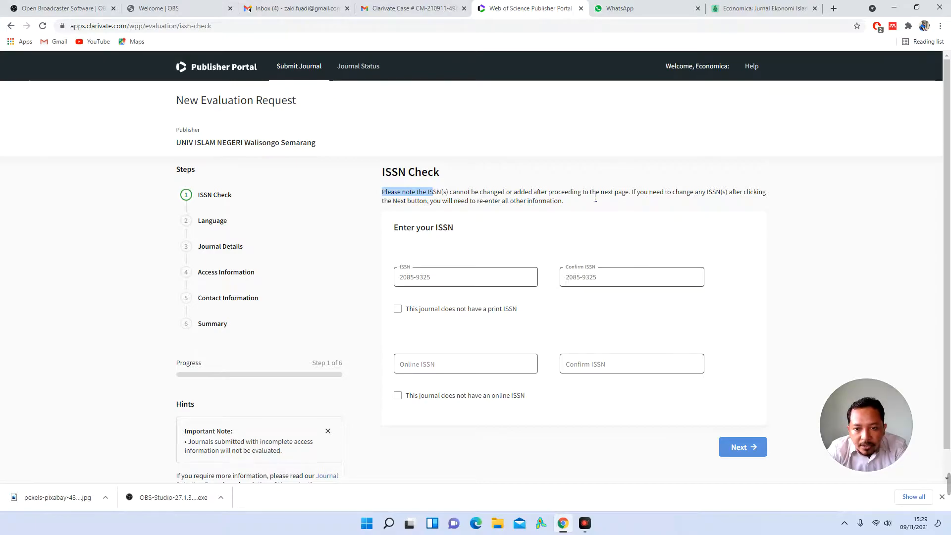
Step: Read the warning about re-entering information and briefly check the support email
left_click(628, 196)
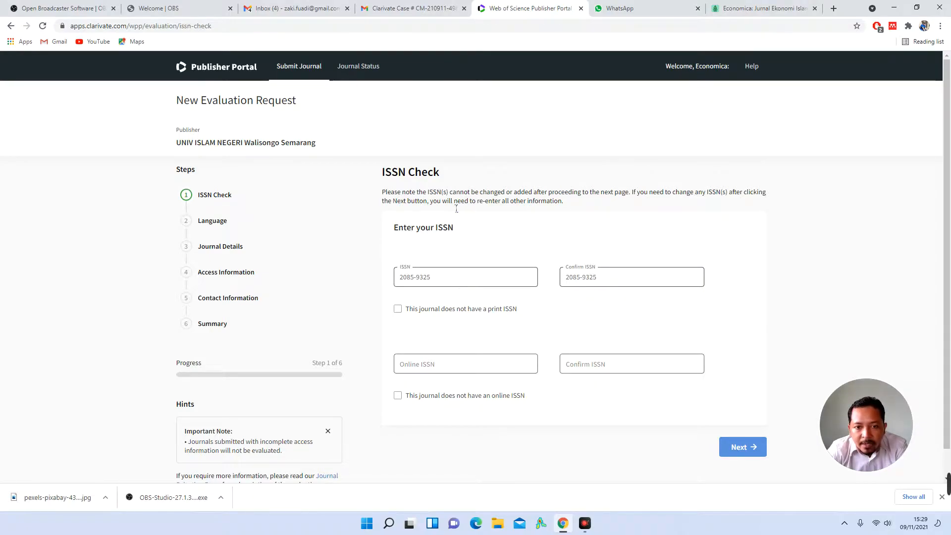
left_click_drag(430, 202, 573, 205)
left_click(578, 200)
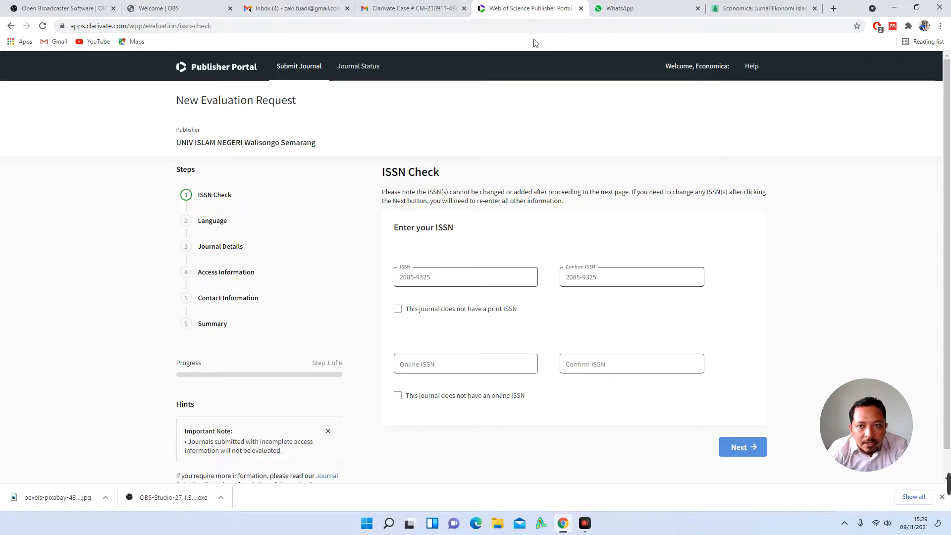
left_click(411, 8)
left_click(500, 9)
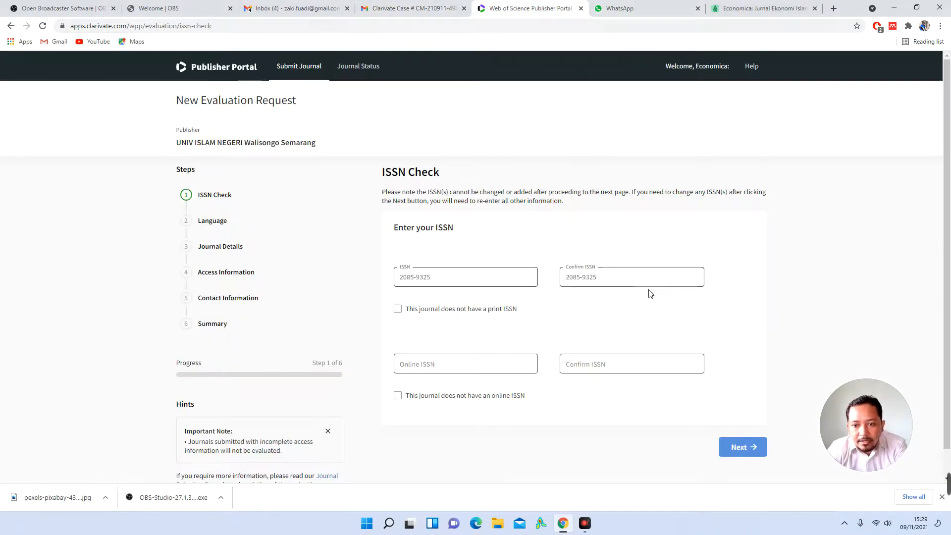
Step: Enter and confirm online ISSN 2541-4666 copied from the journal site, then continue
left_click(735, 9)
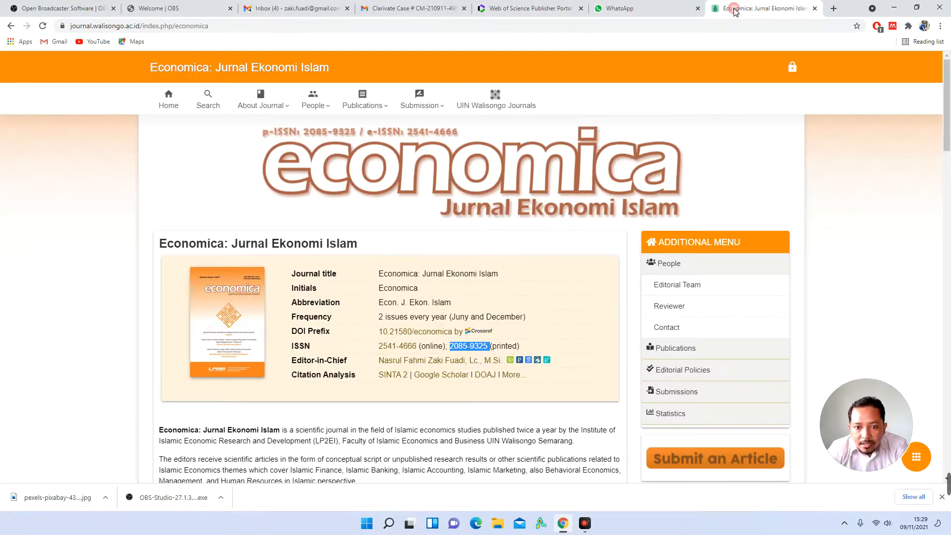
left_click_drag(419, 348, 377, 347)
left_click(530, 8)
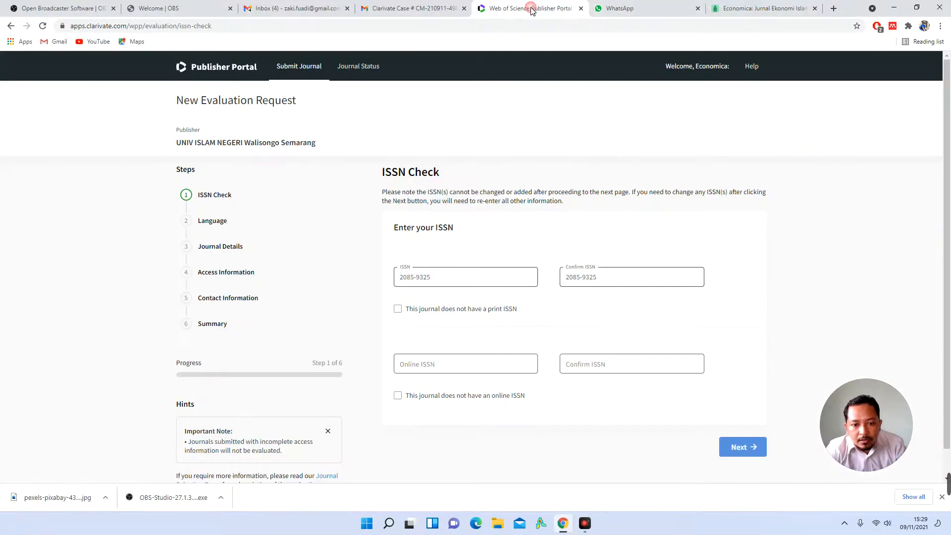
left_click(478, 367)
key("ctrl+v")
left_click(588, 369)
key("ctrl+v")
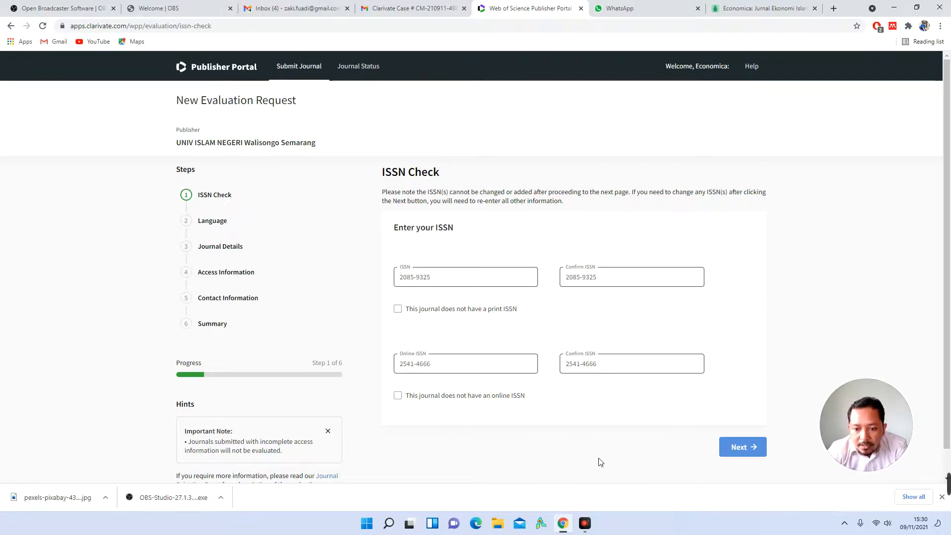
left_click(748, 447)
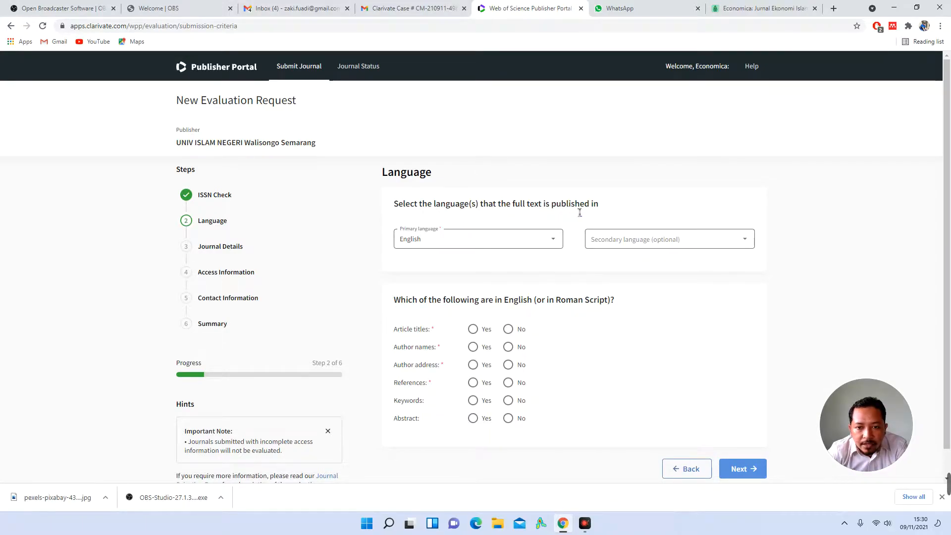
Step: Review the language question against the journal site and leave Secondary language empty
left_click_drag(597, 205, 392, 205)
left_click(758, 8)
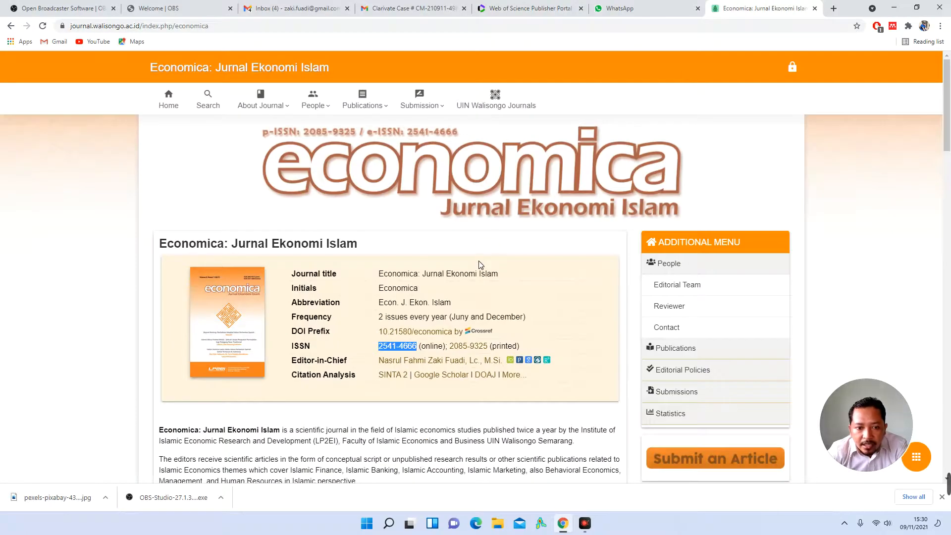
scroll(480, 265, "down", 10)
scroll(479, 265, "down", 5)
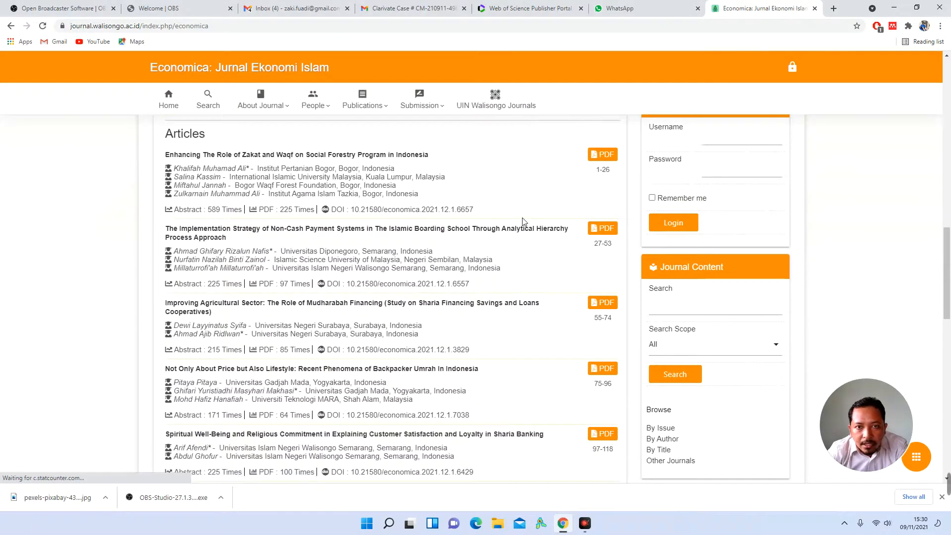
scroll(524, 227, "up", 15)
left_click(527, 5)
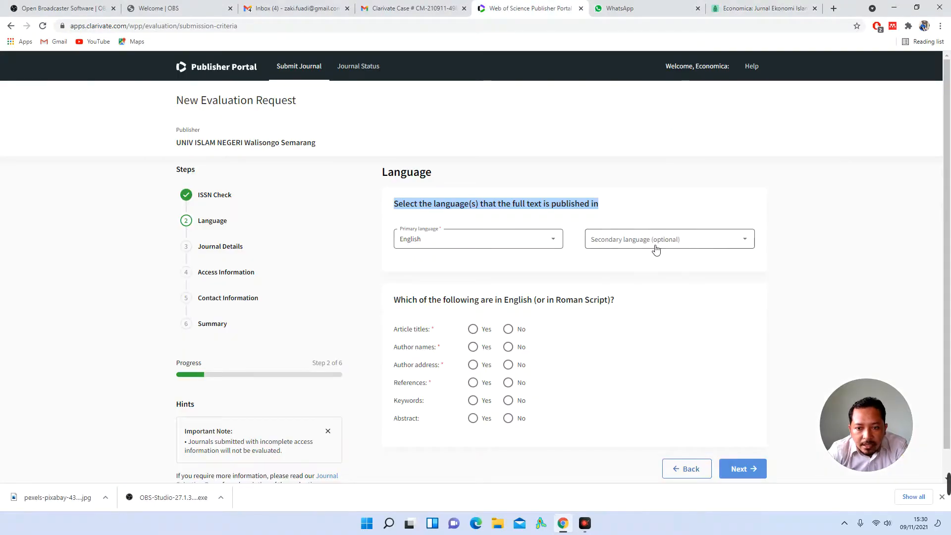
left_click(803, 313)
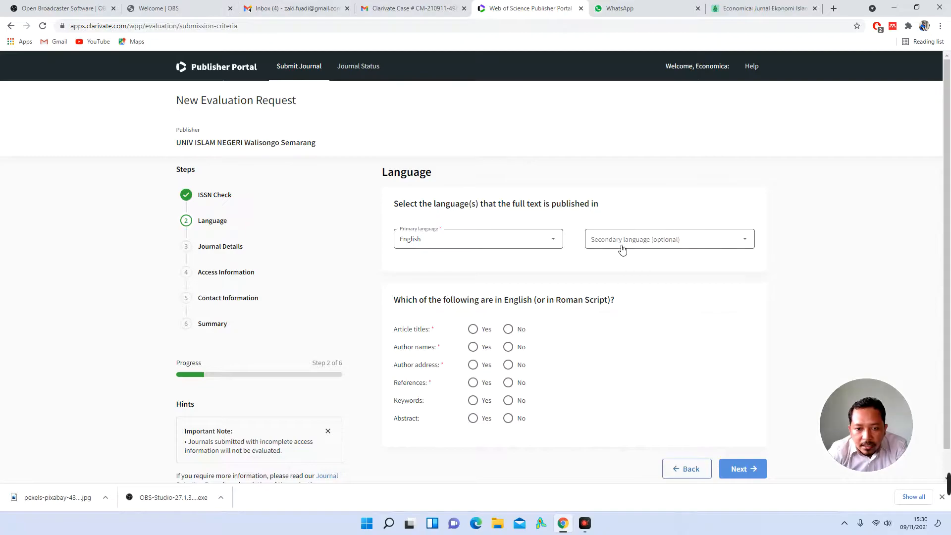
left_click(705, 242)
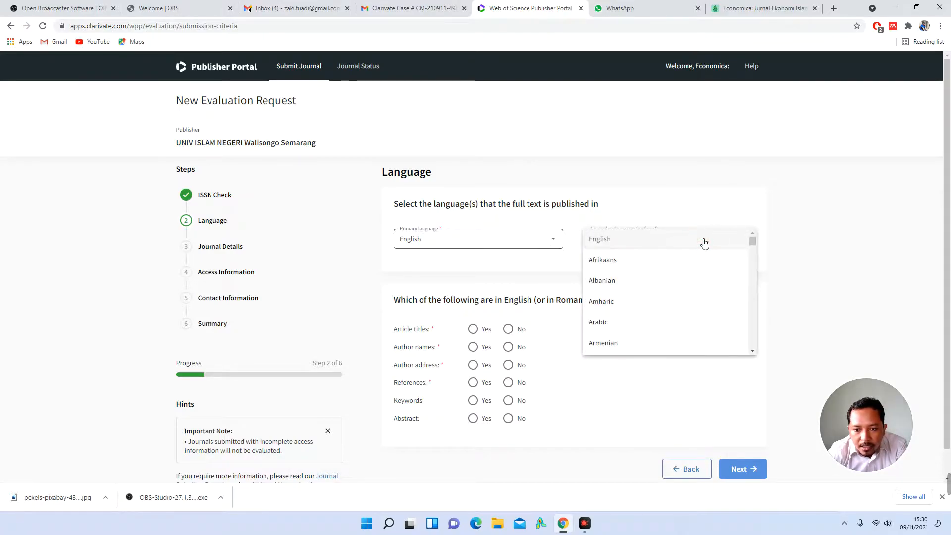
scroll(647, 283, "down", 10)
scroll(648, 285, "down", 12)
scroll(648, 286, "up", 5)
scroll(648, 286, "up", 4)
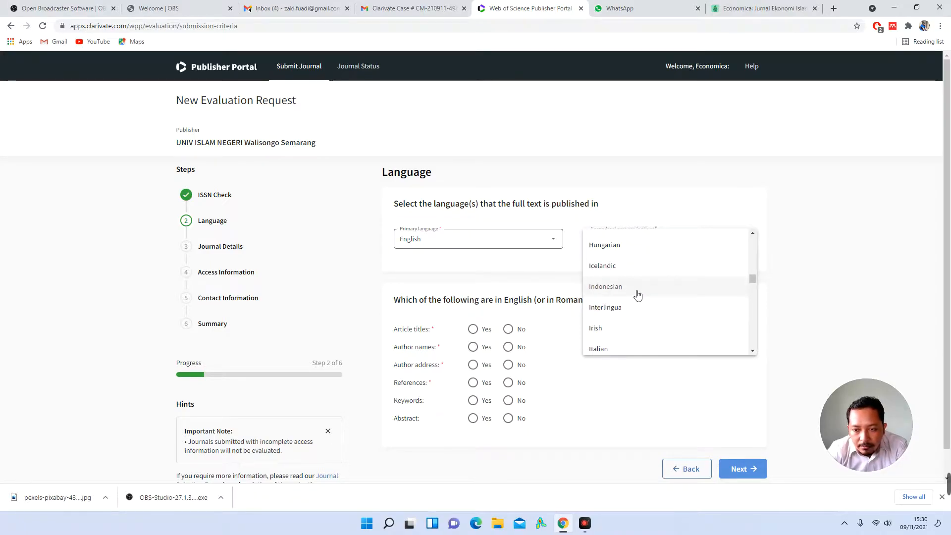
left_click(806, 255)
scroll(807, 256, "down", 1)
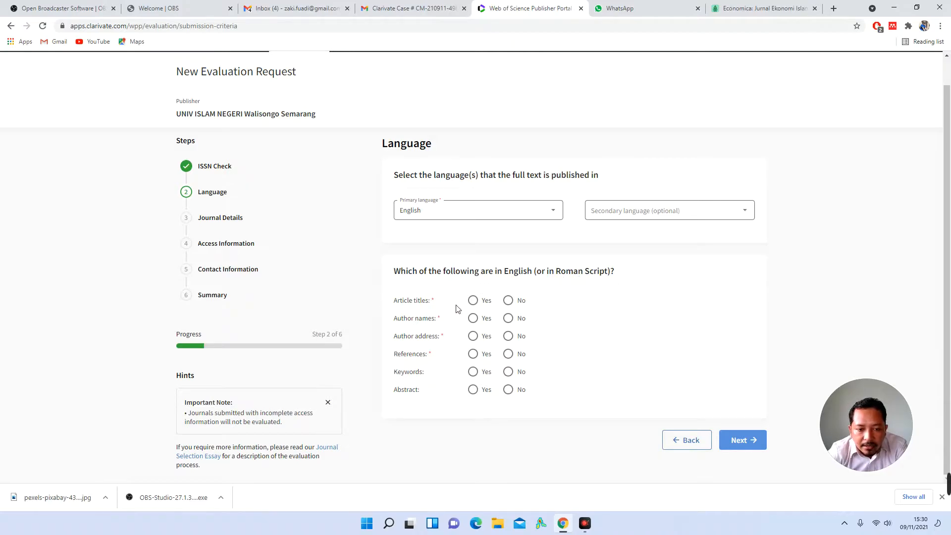
Step: Answer Yes for English titles, author names, addresses, references, keywords and abstracts, then continue
left_click(473, 300)
left_click(474, 320)
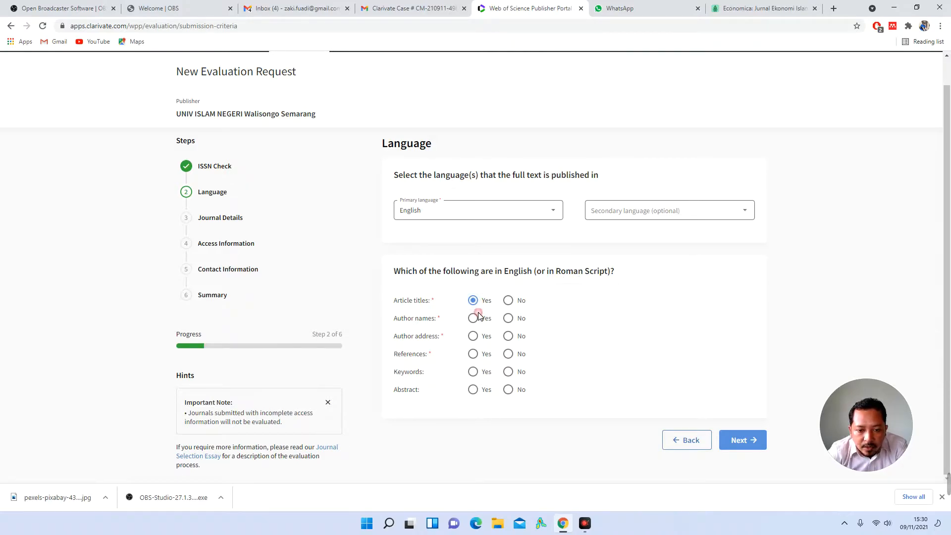
left_click(474, 337)
left_click(476, 358)
left_click(477, 373)
left_click(476, 389)
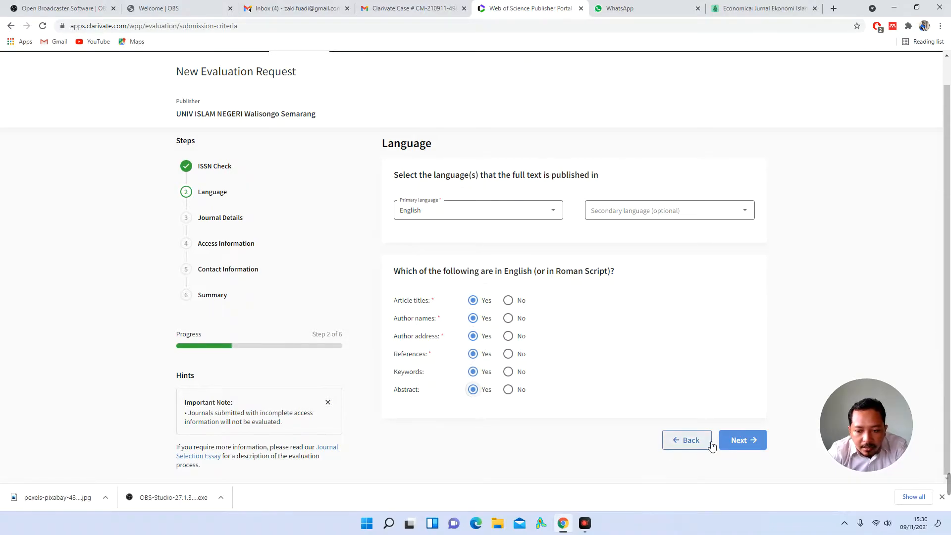
left_click(734, 442)
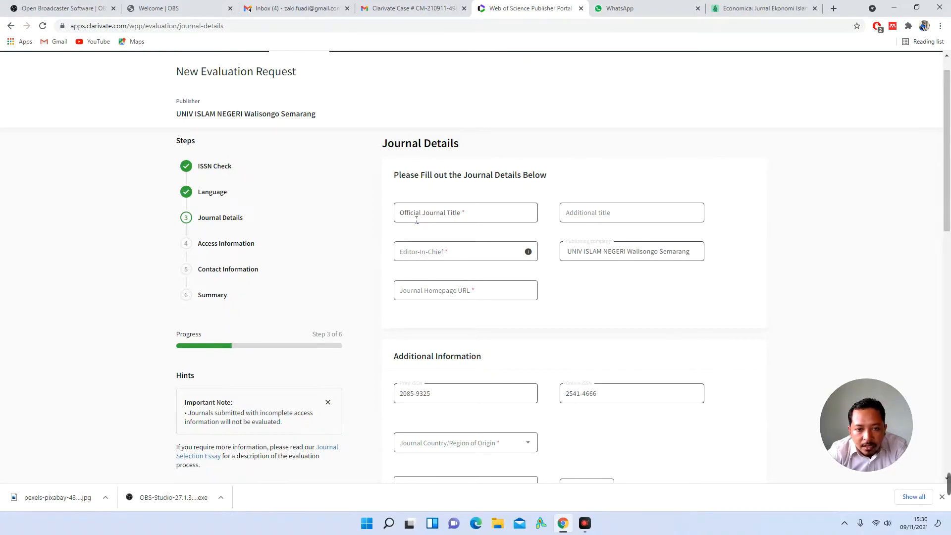
Step: Enter the official title 'Economica: Jurnal Ekonomi Islam' from the journal site, leaving the additional title empty
left_click(708, 9)
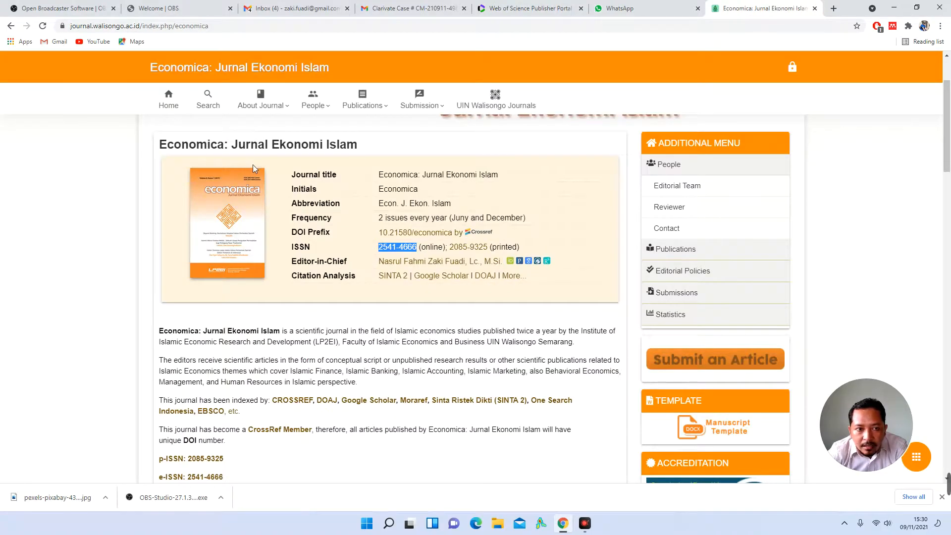
triple_click(235, 149)
left_click_drag(378, 176, 499, 177)
key("ctrl+c")
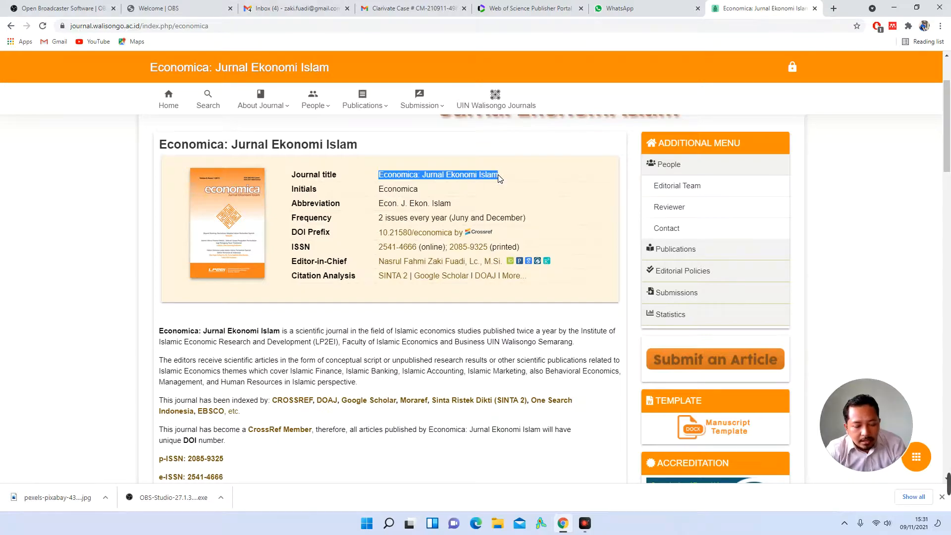
left_click(522, 10)
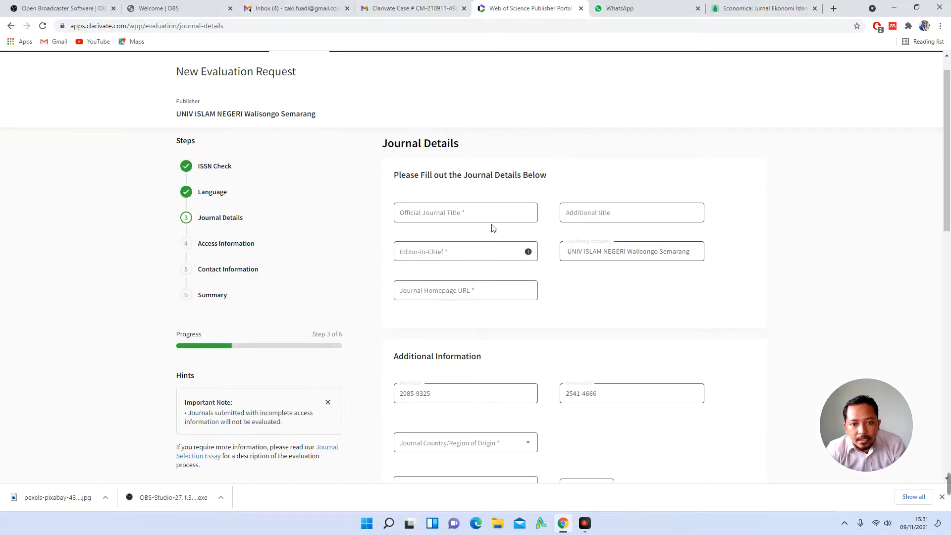
left_click(485, 212)
key("ctrl+v")
left_click(607, 220)
left_click(551, 228)
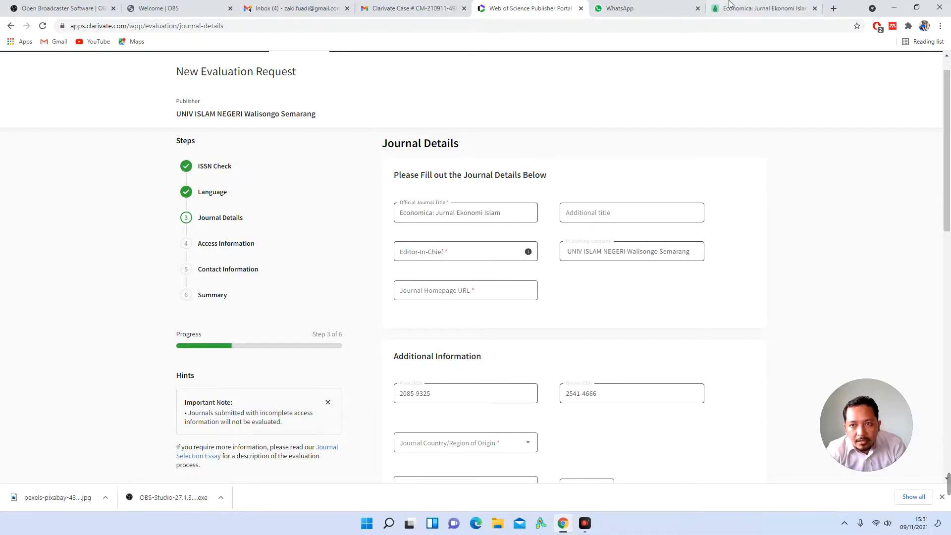
Step: Copy the editor-in-chief's name from the journal site into the Editor-in-Chief field
left_click(760, 9)
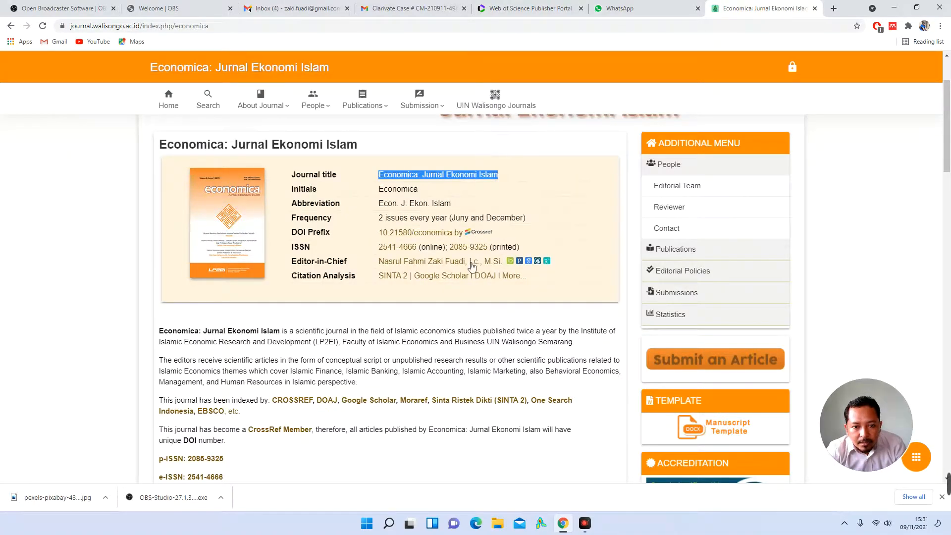
left_click_drag(505, 263, 386, 269)
key("ctrl+c")
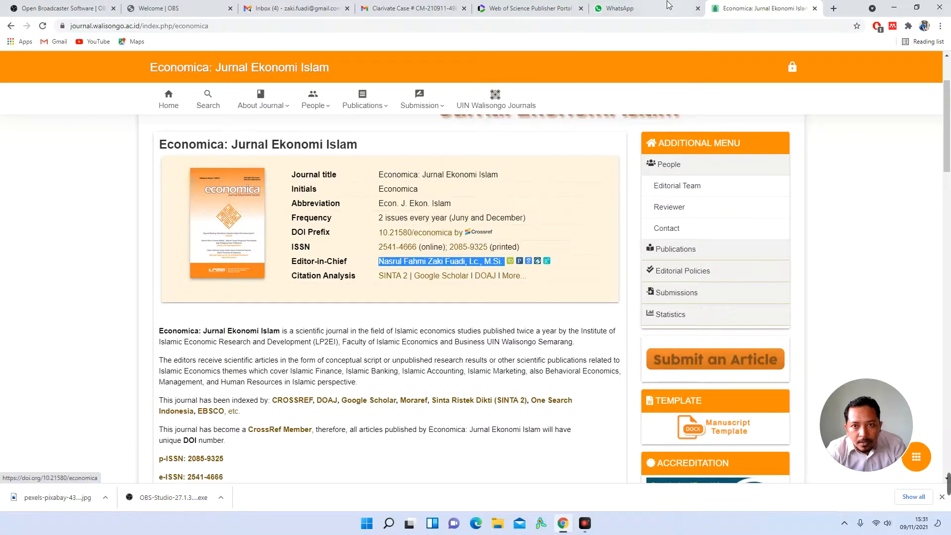
left_click(528, 9)
left_click(492, 253)
key("ctrl+v")
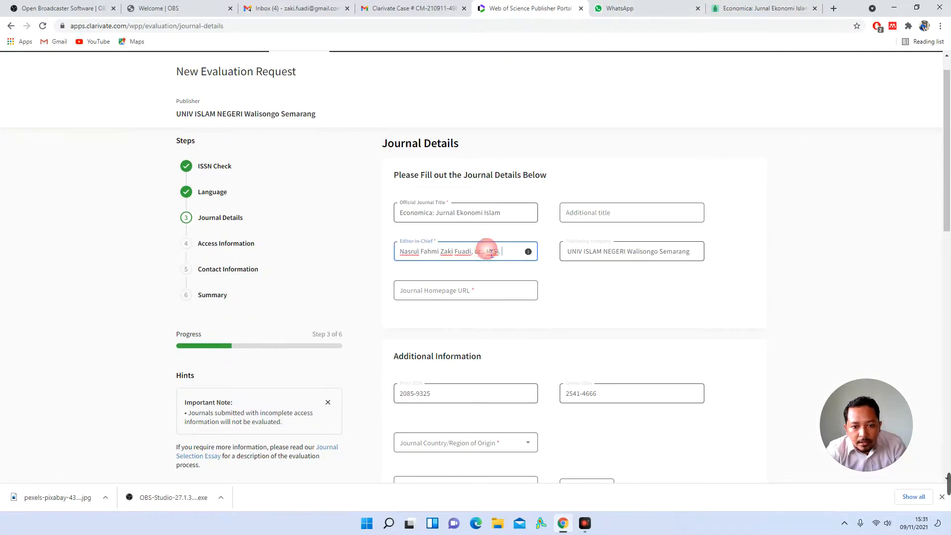
left_click(610, 252)
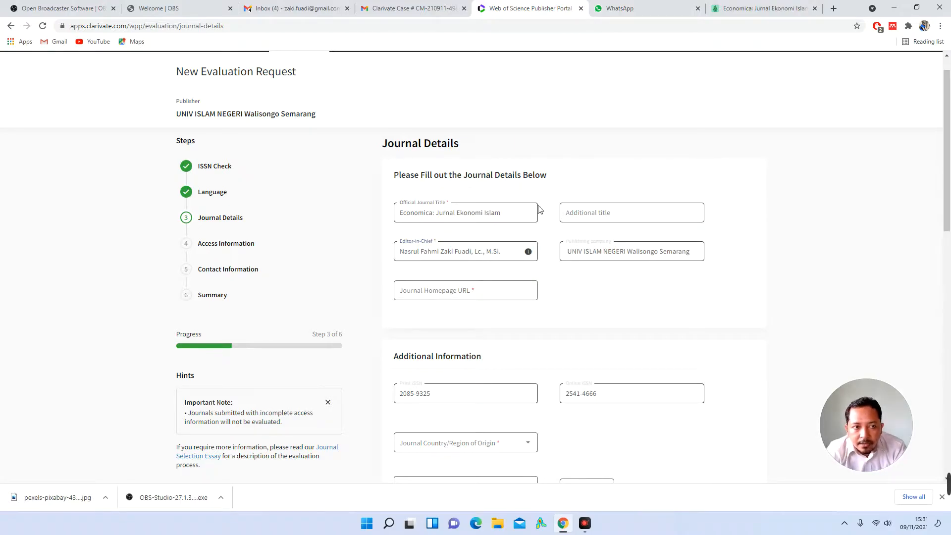
Step: Copy the journal homepage address from the Economica site's address bar
left_click(763, 8)
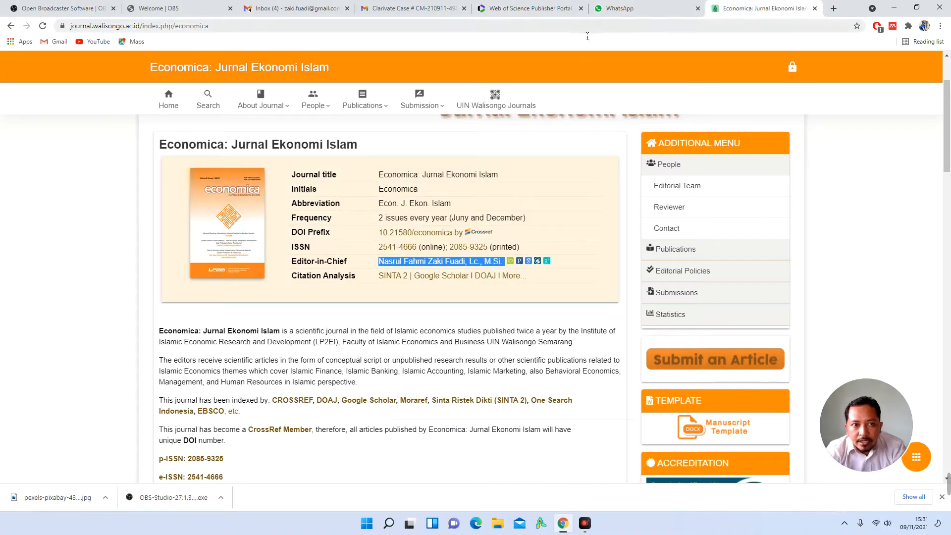
left_click(580, 28)
key("ctrl+c")
left_click(535, 8)
left_click(505, 298)
key("ctrl+v")
left_click(599, 303)
scroll(601, 301, "down", 2)
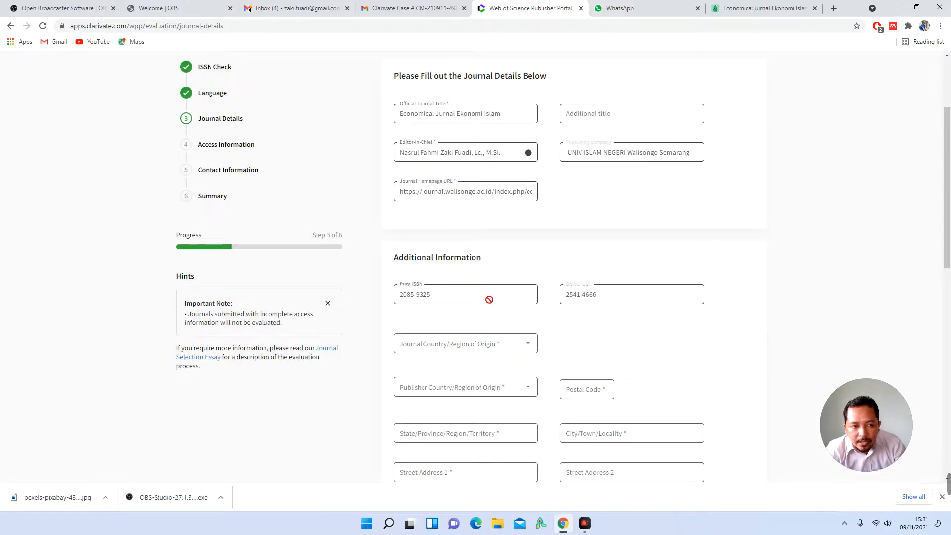
scroll(531, 297, "down", 1)
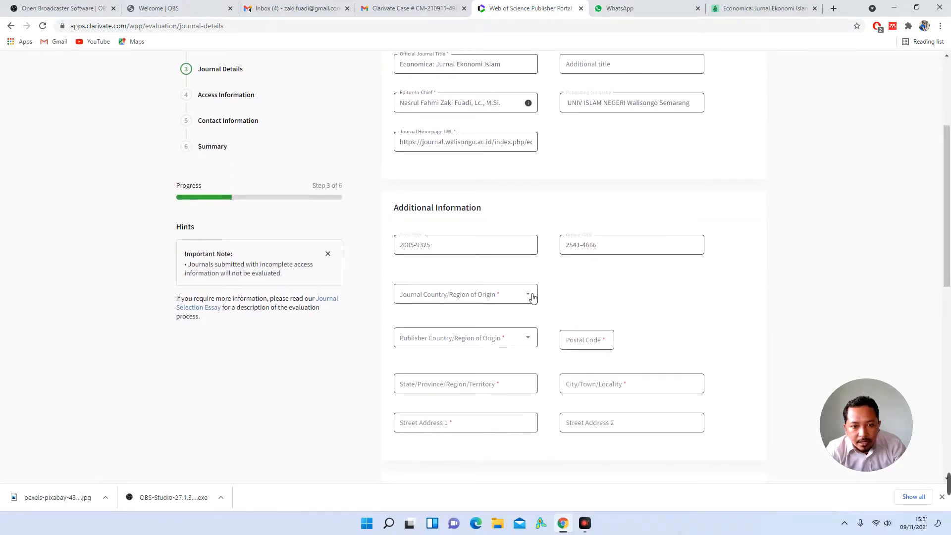
Step: Set Indonesia as the country of origin for both the journal and the publisher
left_click(524, 297)
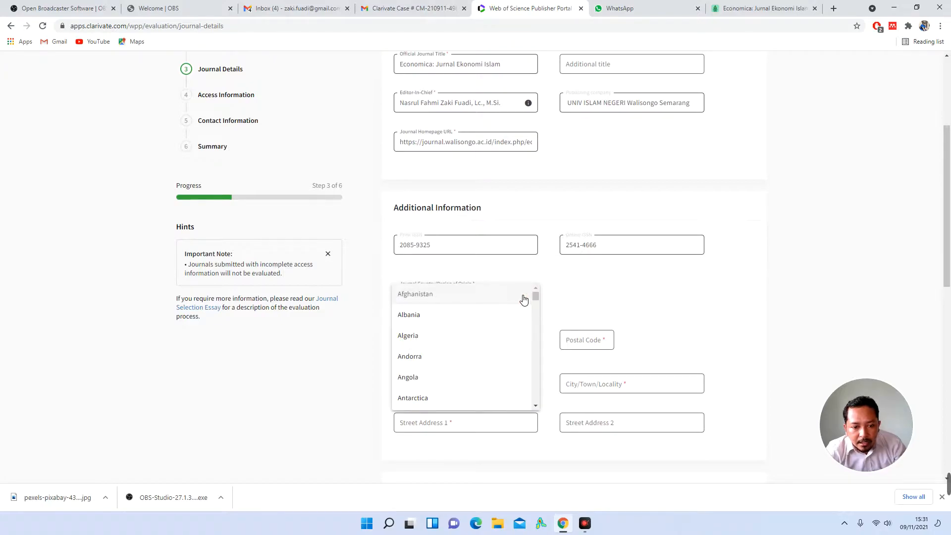
key("i")
scroll(499, 340, "down", 1)
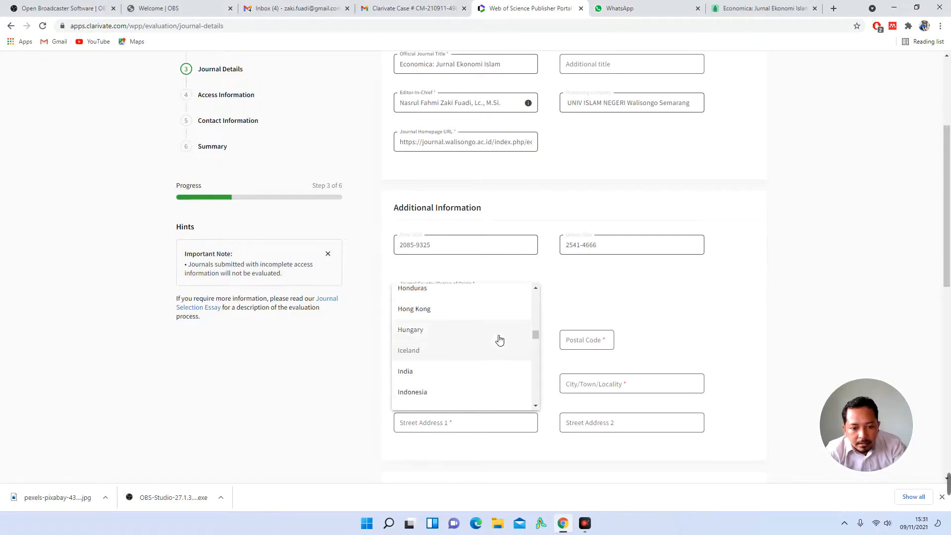
left_click(471, 391)
scroll(551, 299, "down", 1)
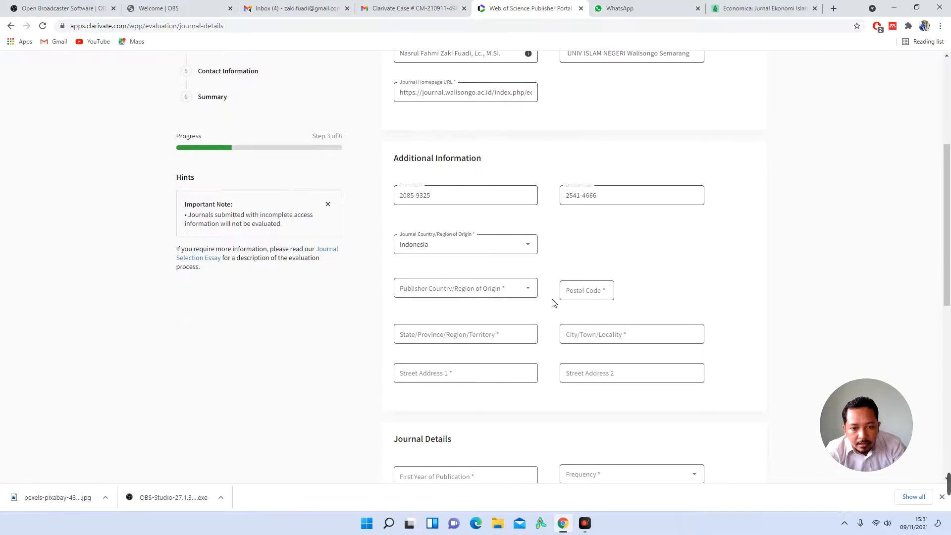
left_click(522, 288)
key("i")
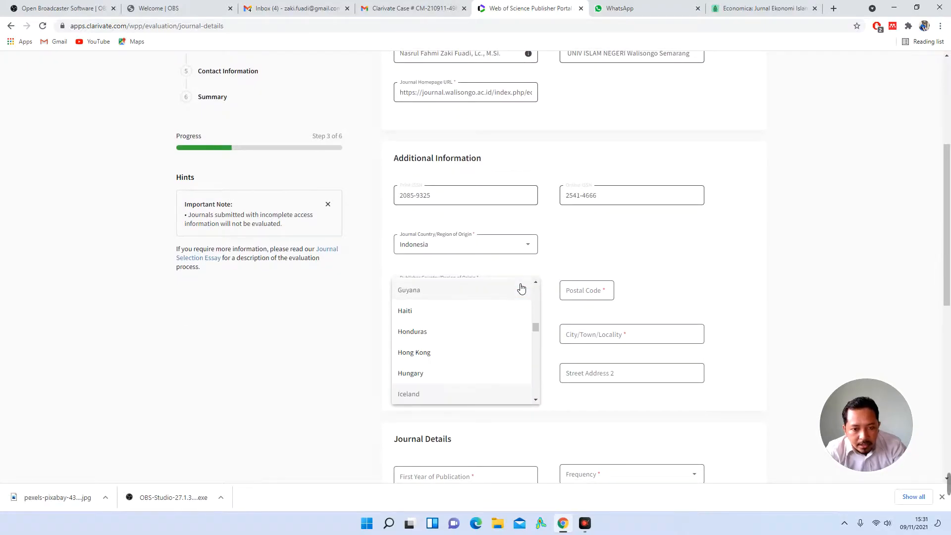
scroll(497, 329, "down", 1)
left_click(473, 391)
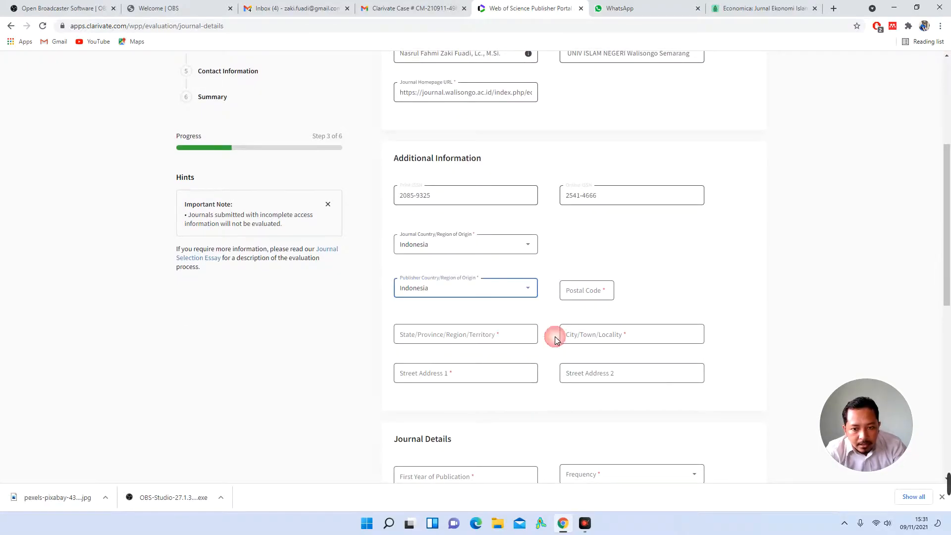
left_click(590, 294)
left_click(726, 9)
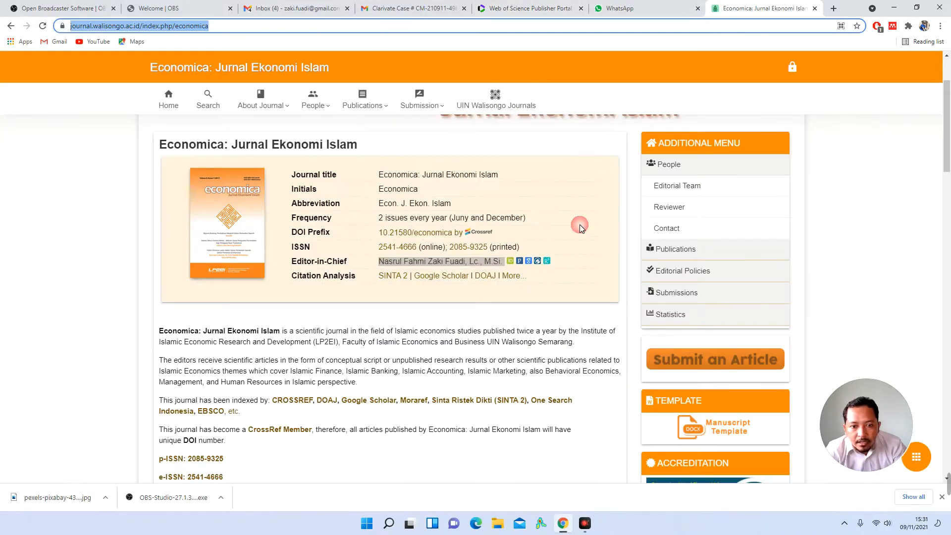
Step: Paste the postal code copied from the Economica site footer into Postal Code
scroll(570, 277, "down", 9)
scroll(560, 315, "down", 15)
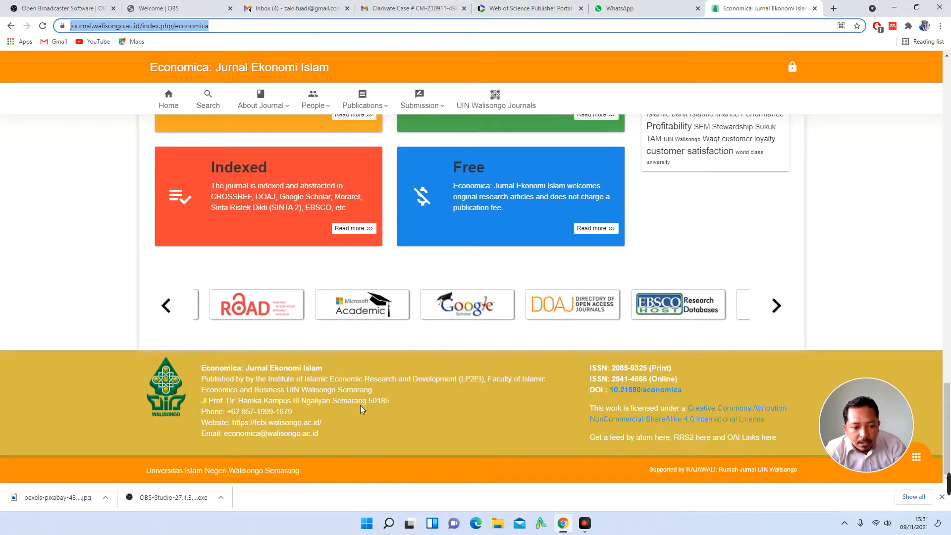
double_click(381, 404)
right_click(381, 405)
left_click(396, 409)
left_click(529, 5)
right_click(594, 290)
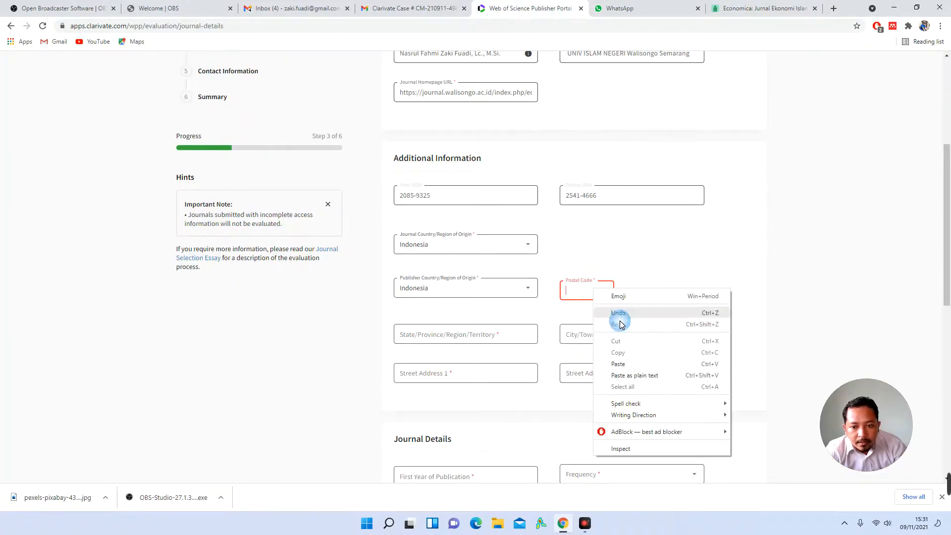
left_click(618, 363)
Step: Enter Central as the state/province and Semarang as the city
scroll(656, 308, "down", 2)
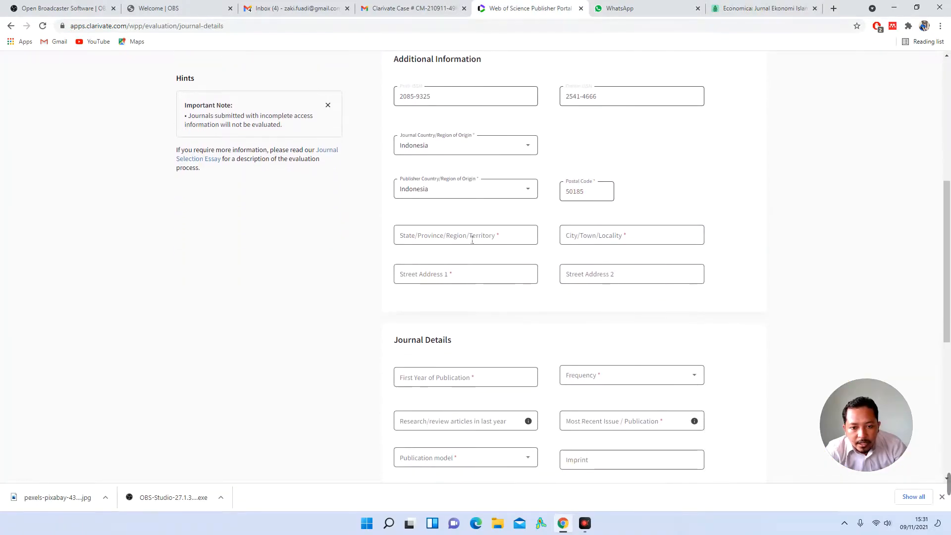
left_click(472, 242)
type("Central Java")
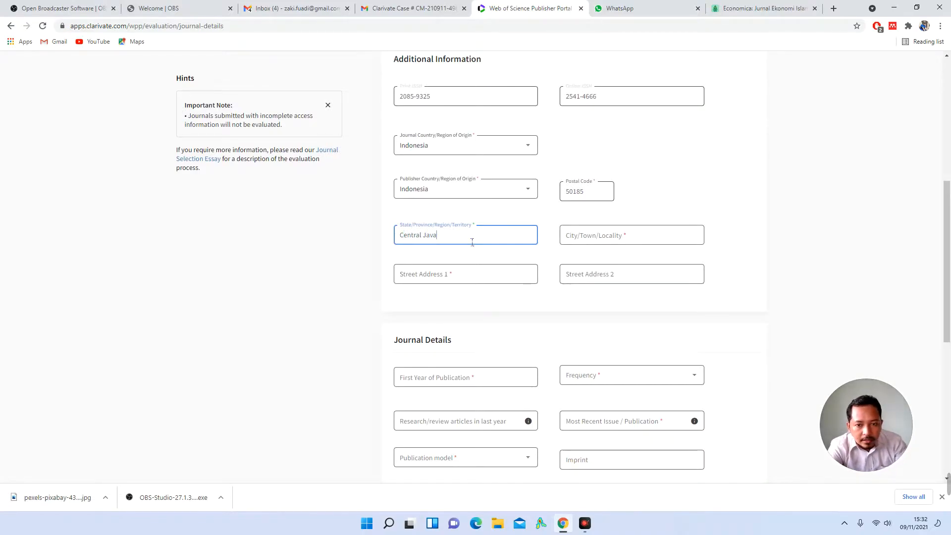
key("Tab")
type("S")
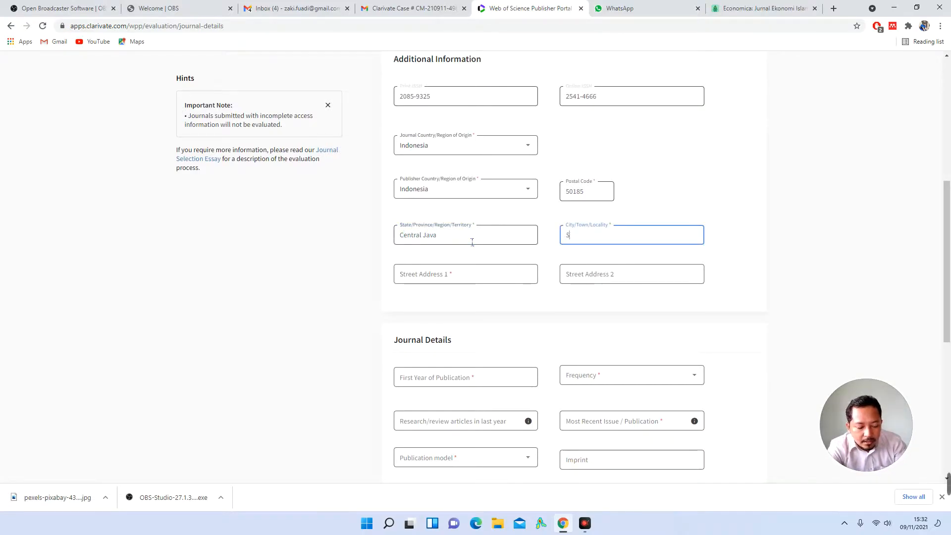
type("emarang")
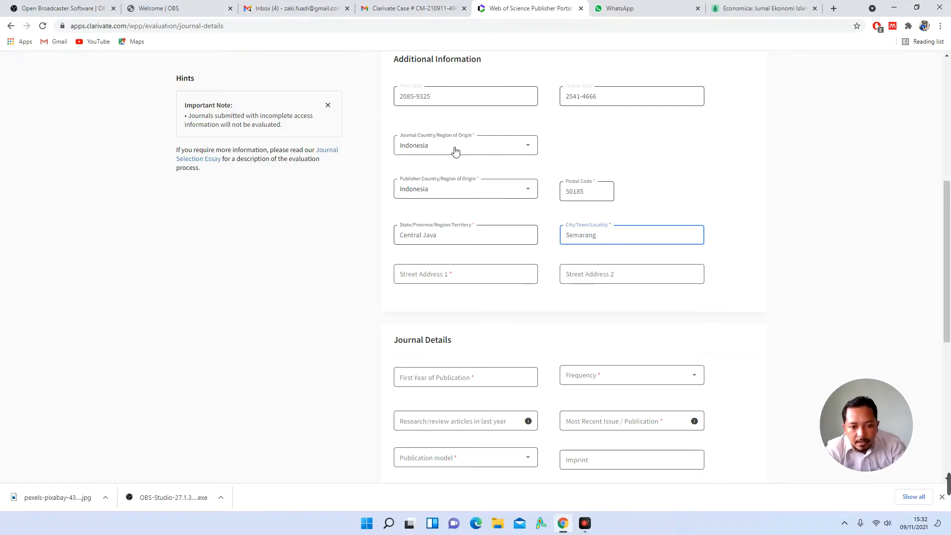
Step: Paste the footer's street address into Street Address 1 and enter 2010 as First Year of Publication
left_click(738, 7)
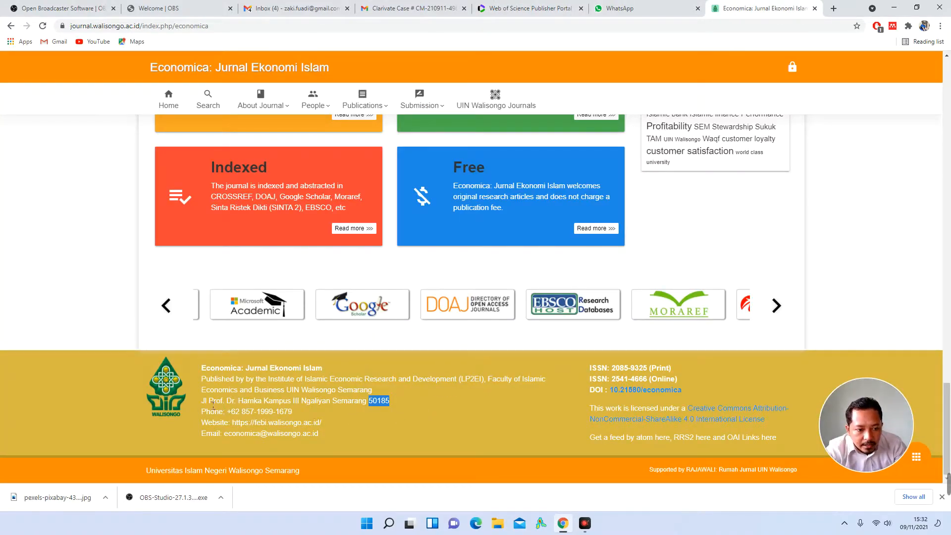
left_click_drag(213, 405, 335, 407)
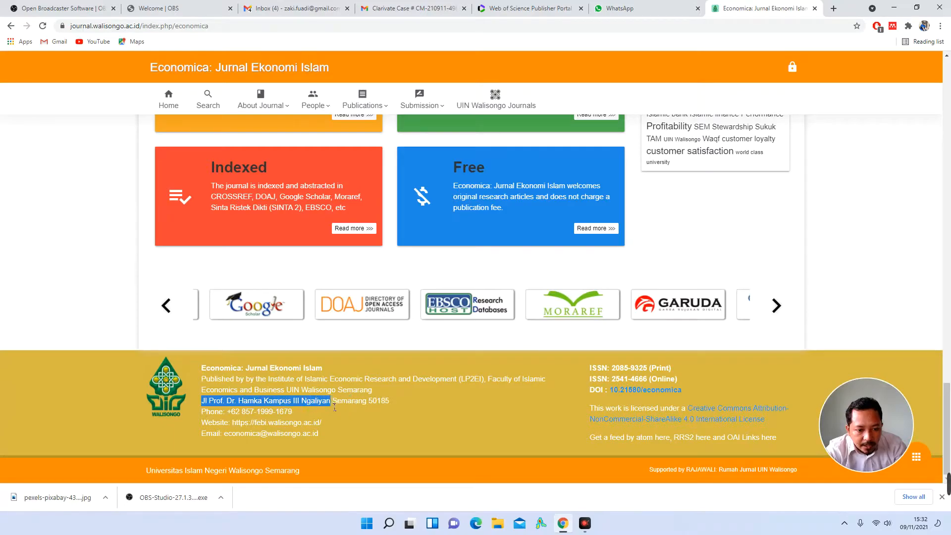
left_click(514, 8)
left_click(476, 277)
key("ctrl+v")
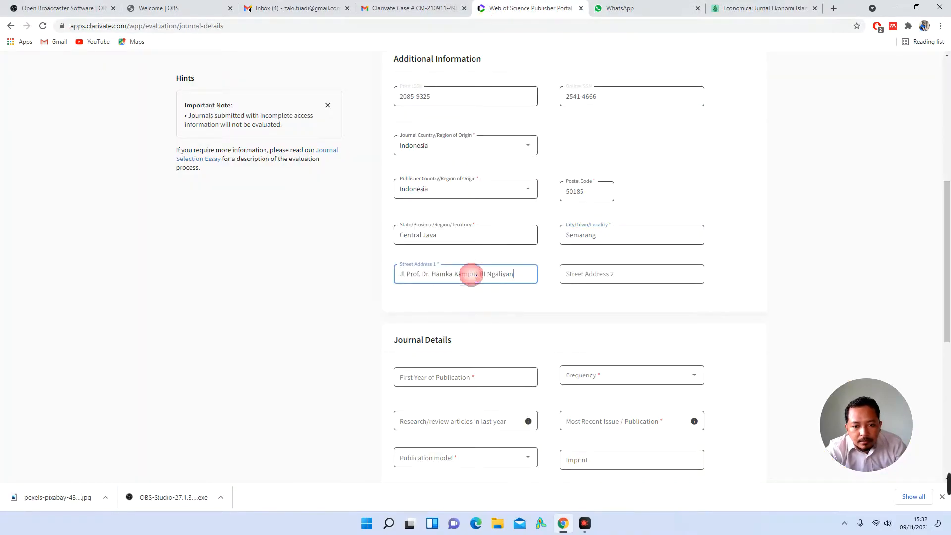
left_click(745, 300)
scroll(747, 304, "down", 2)
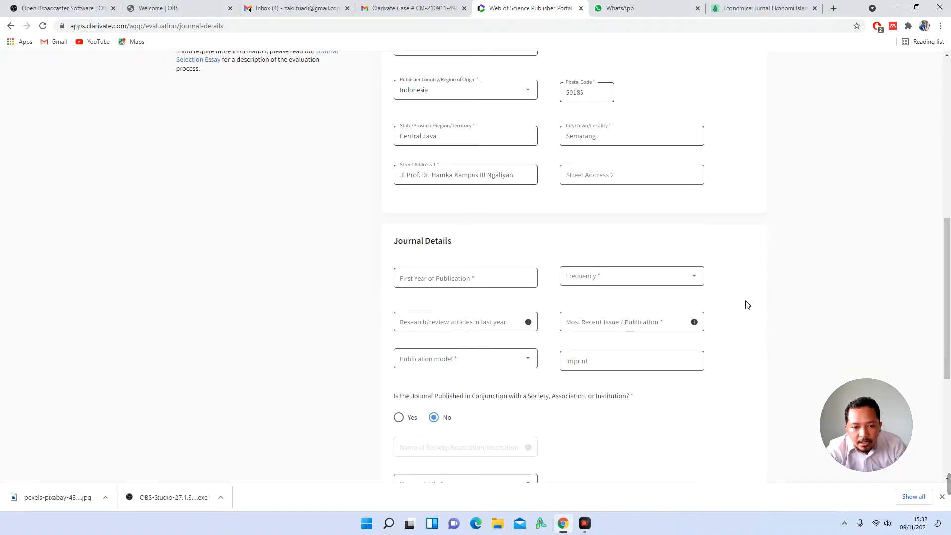
left_click(481, 287)
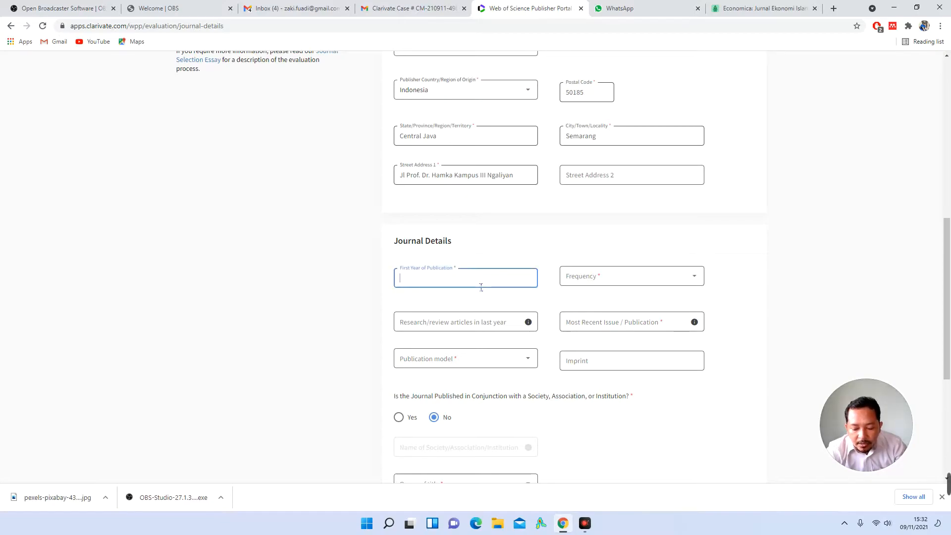
left_click(605, 283)
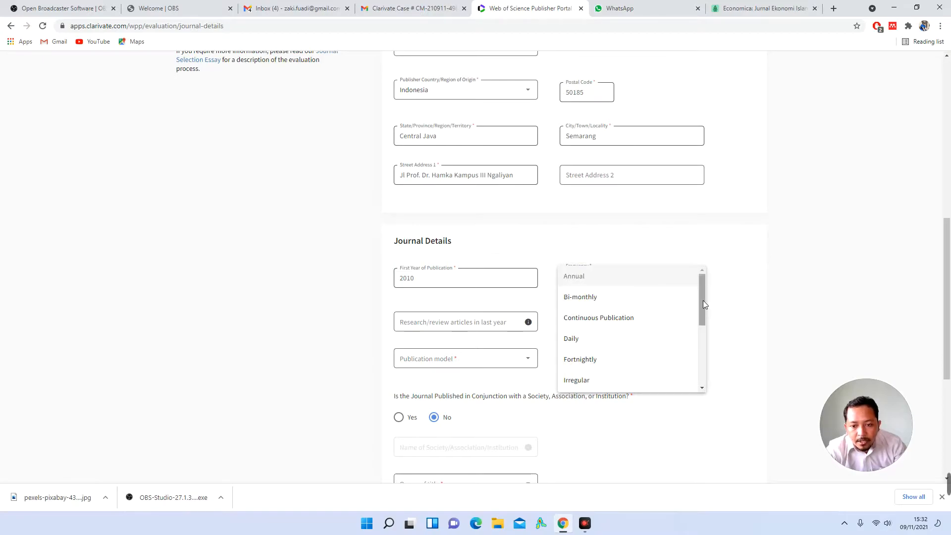
Step: Pick Semi-annual in the Frequency dropdown, confirming it against the Economica site
left_click_drag(703, 300, 706, 363)
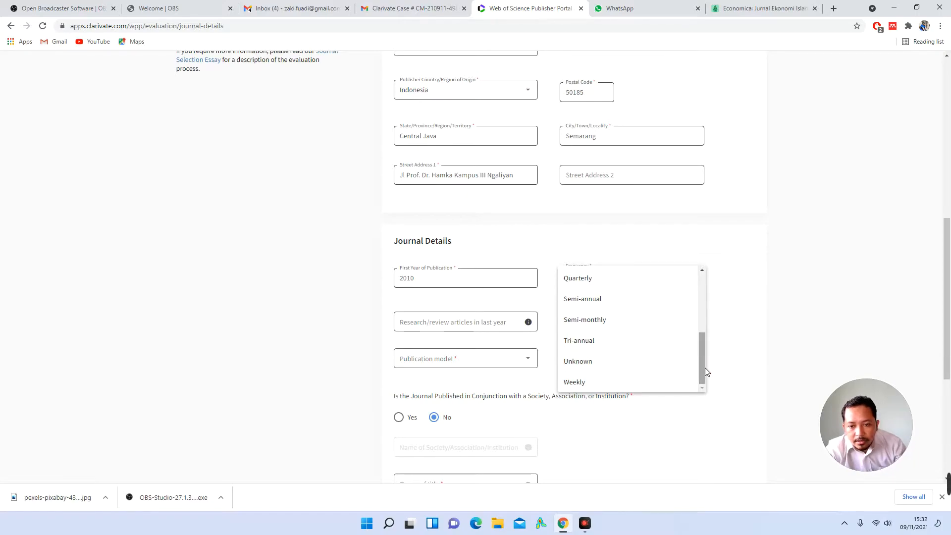
left_click(655, 308)
left_click(765, 9)
scroll(627, 208, "up", 10)
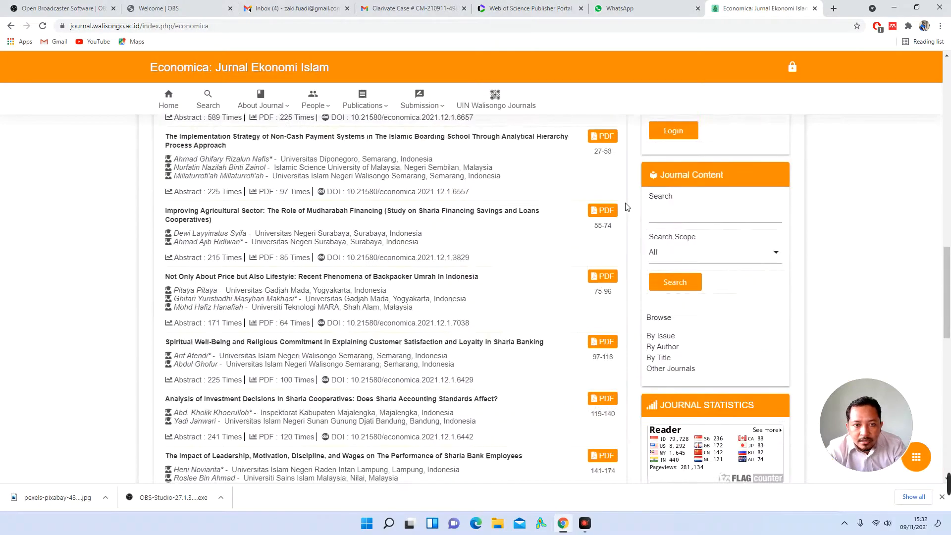
scroll(626, 207, "up", 10)
scroll(430, 221, "down", 5)
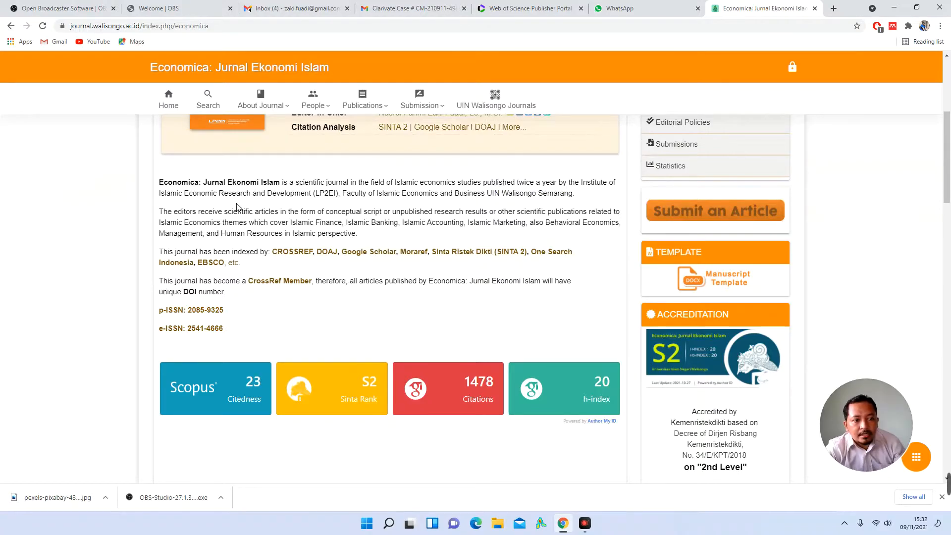
left_click(498, 8)
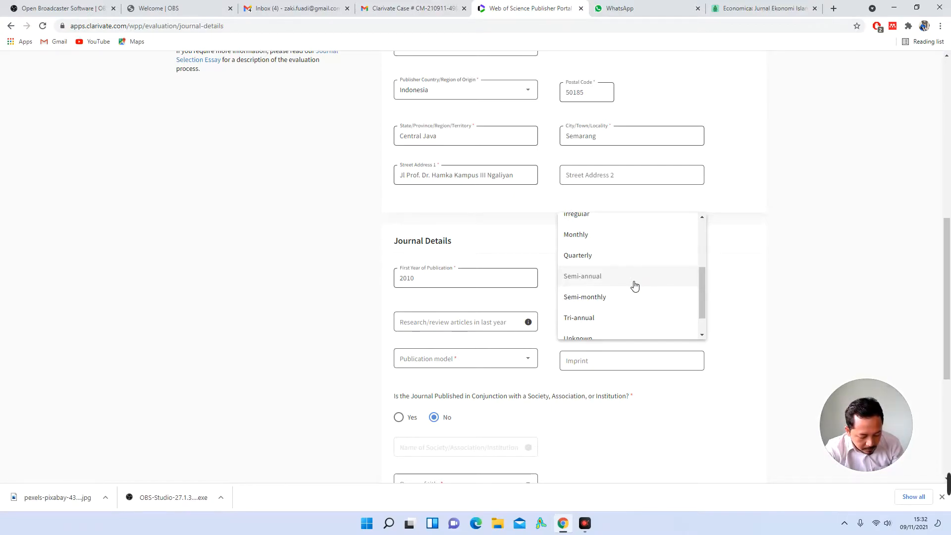
left_click(477, 298)
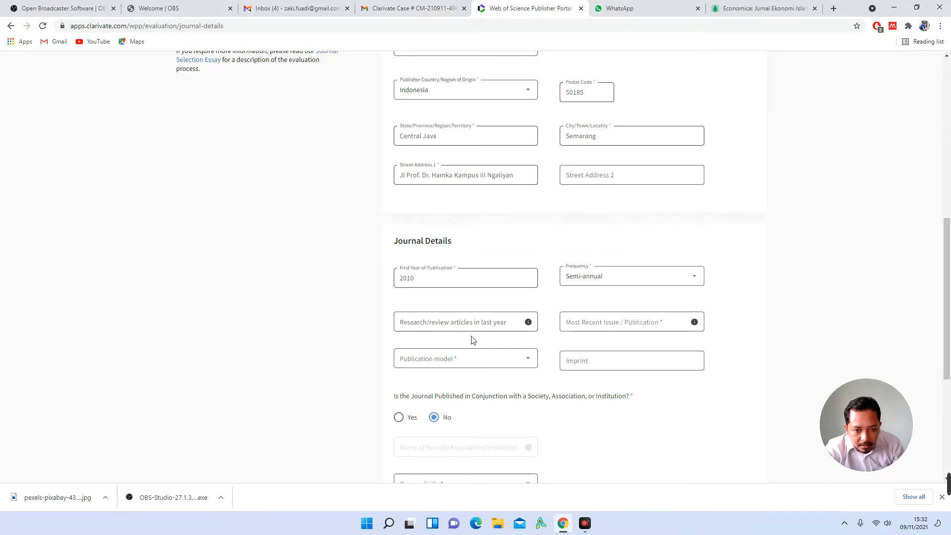
Step: Enter 14 as the number of research/review articles published last year
left_click(490, 327)
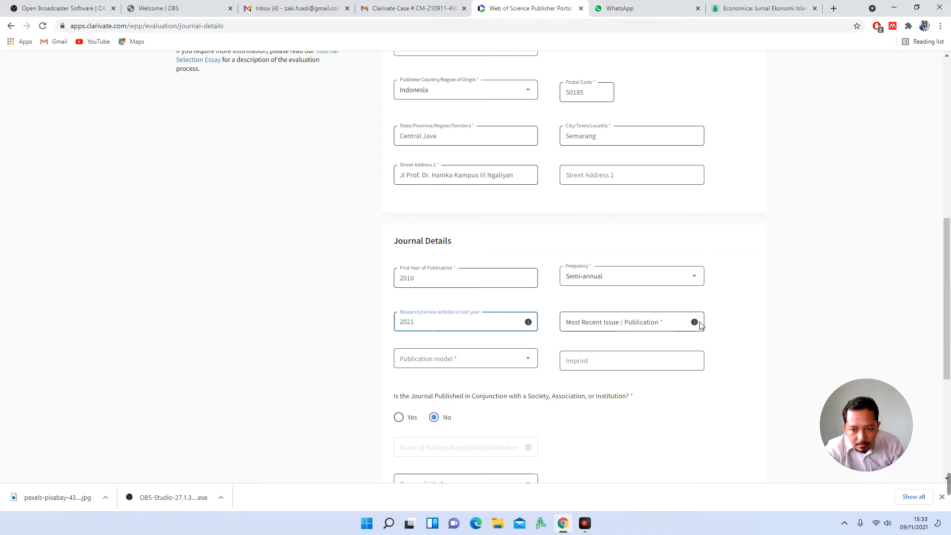
mouse_move(698, 329)
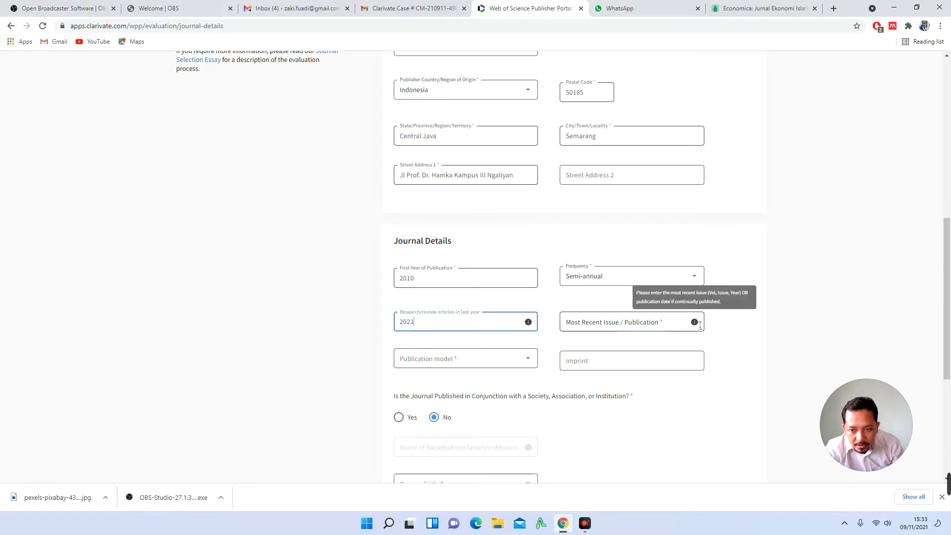
mouse_move(533, 325)
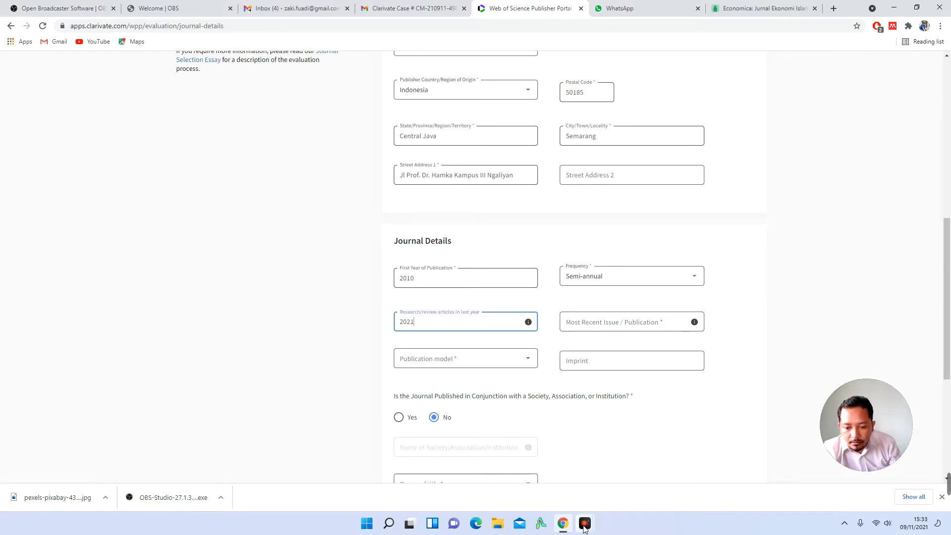
mouse_move(584, 525)
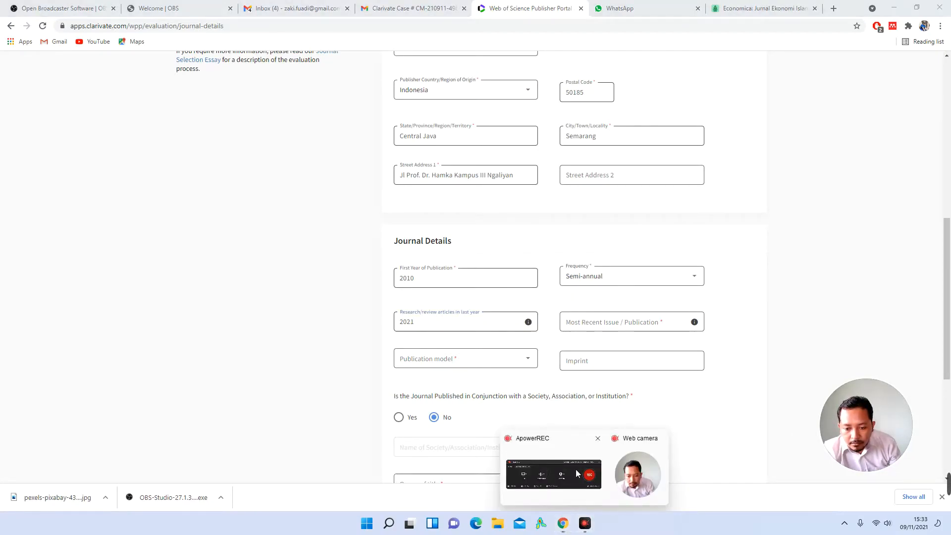
left_click(575, 468)
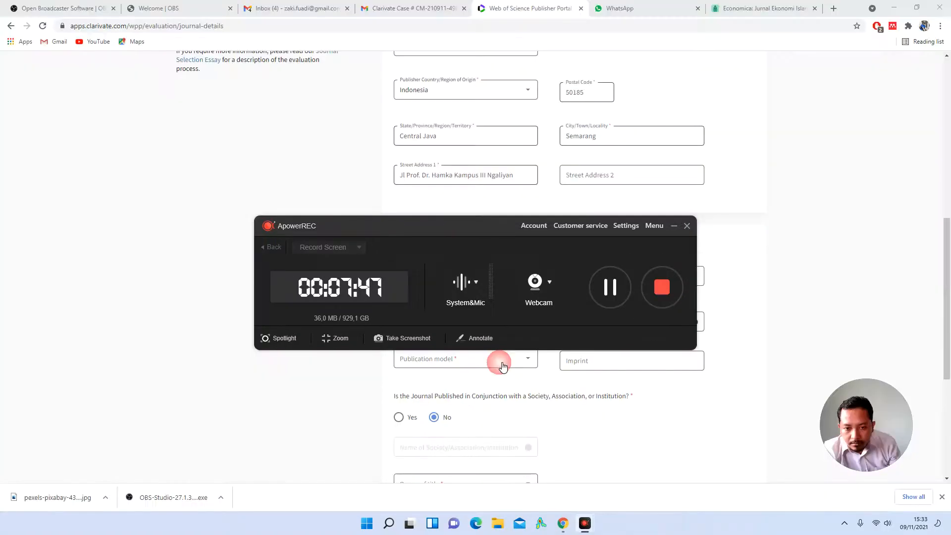
left_click(610, 287)
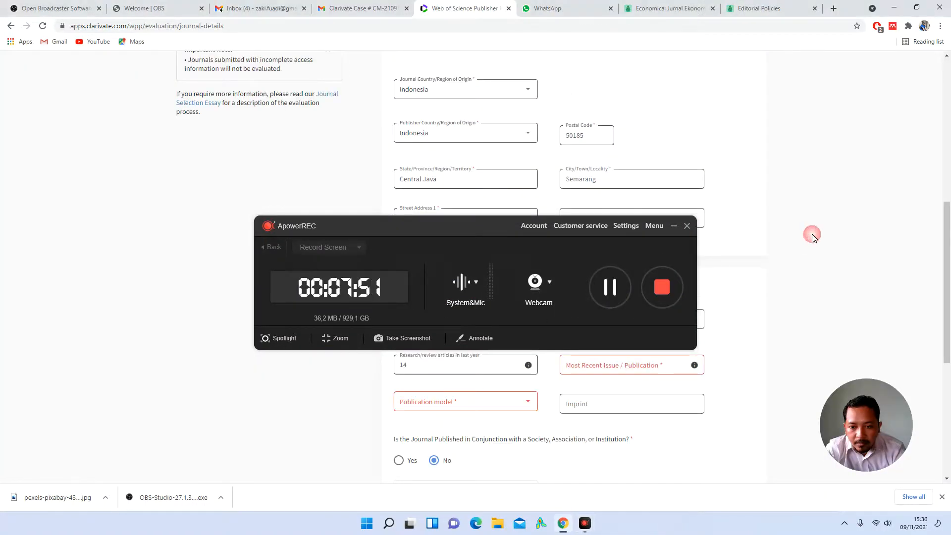
left_click(674, 225)
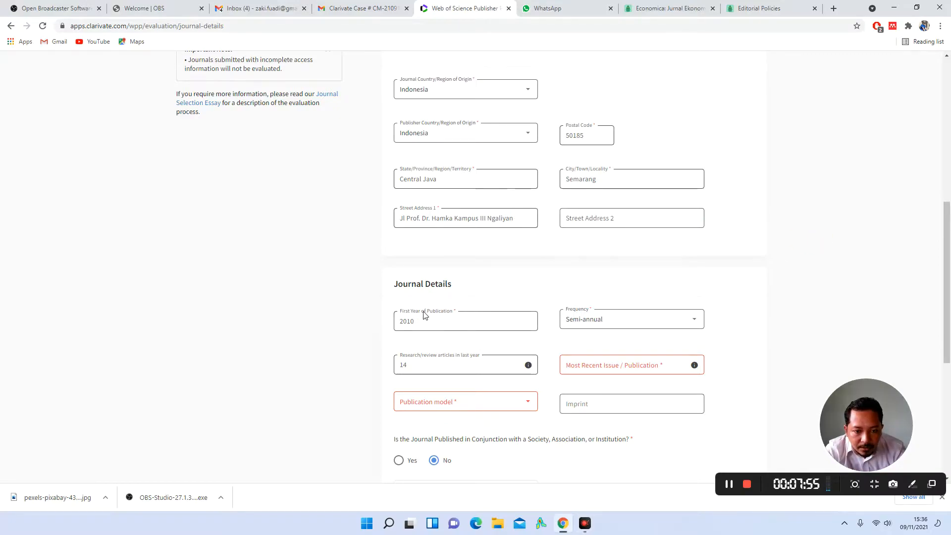
Step: Verify the First Year of Publication and the article count of 14
scroll(442, 325, "down", 1)
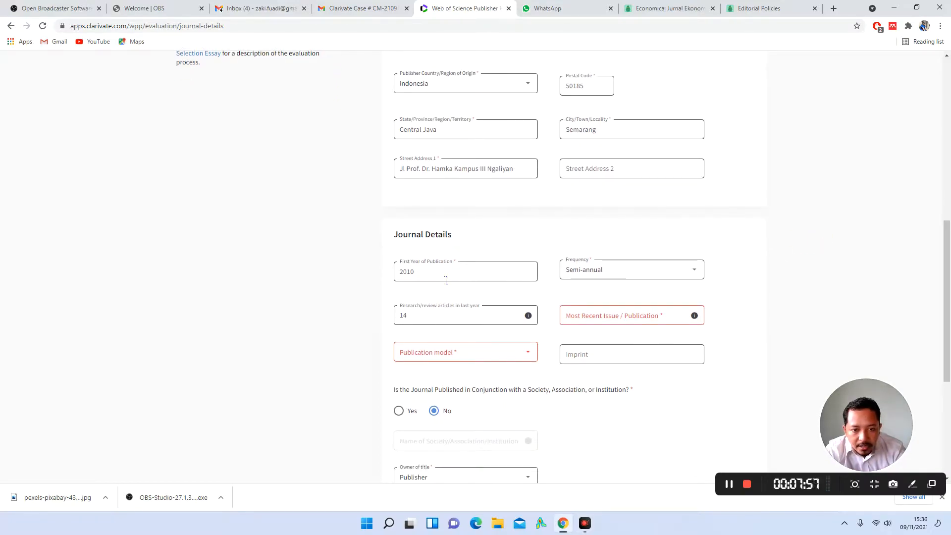
left_click(446, 280)
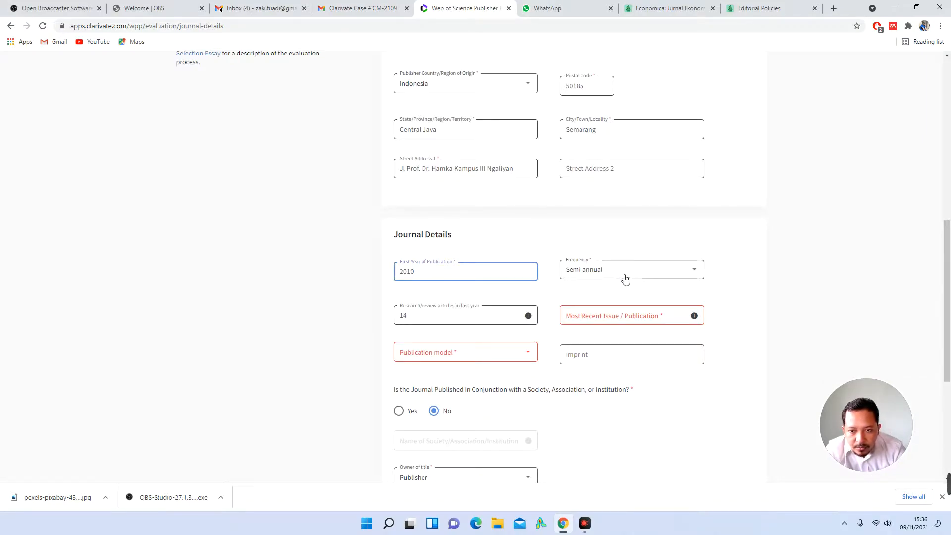
left_click(647, 289)
scroll(636, 289, "down", 2)
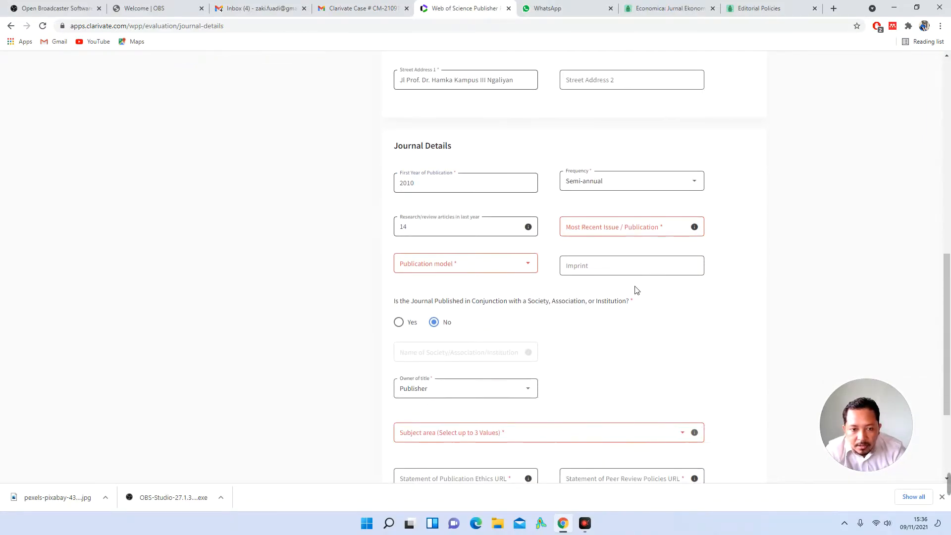
left_click(494, 222)
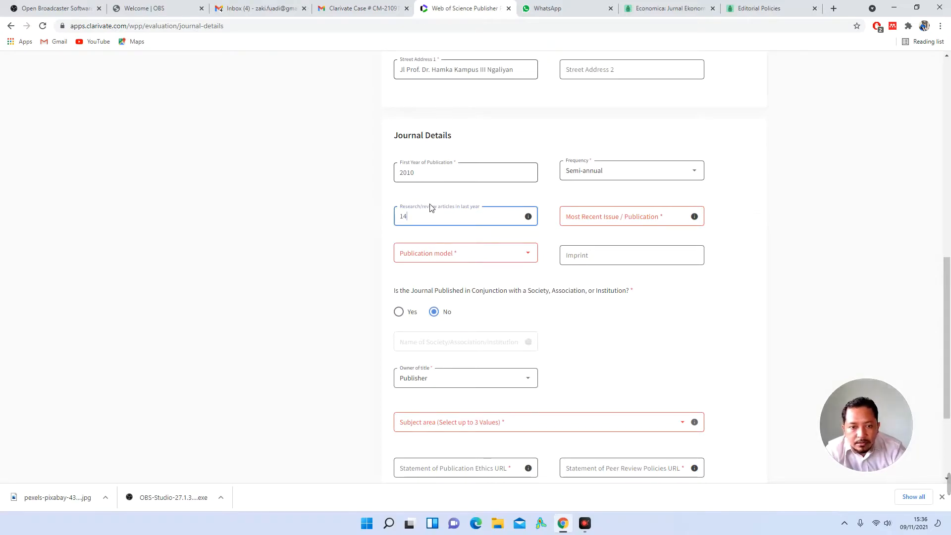
double_click(406, 216)
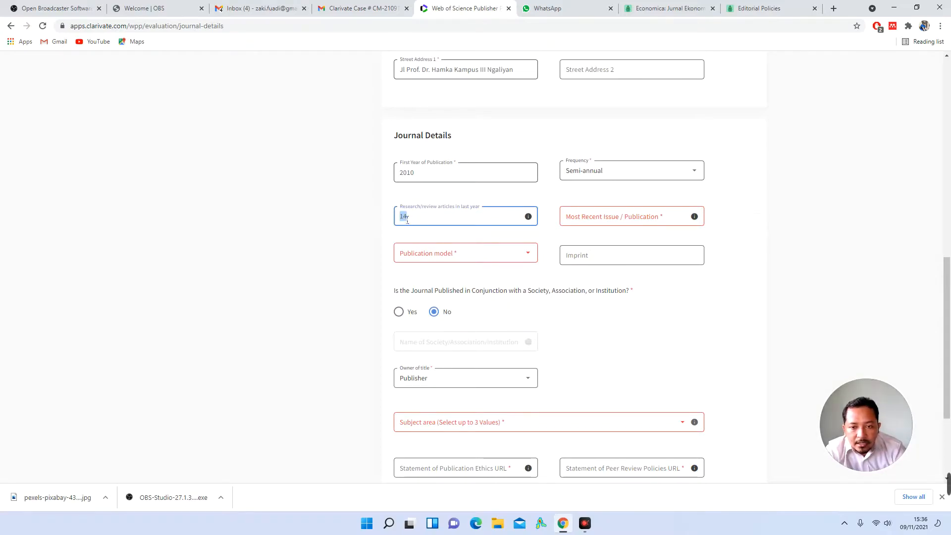
Step: Enter 12, 1, 2021 as Most Recent Issue, as shown on the Economica site
left_click(621, 221)
mouse_move(702, 221)
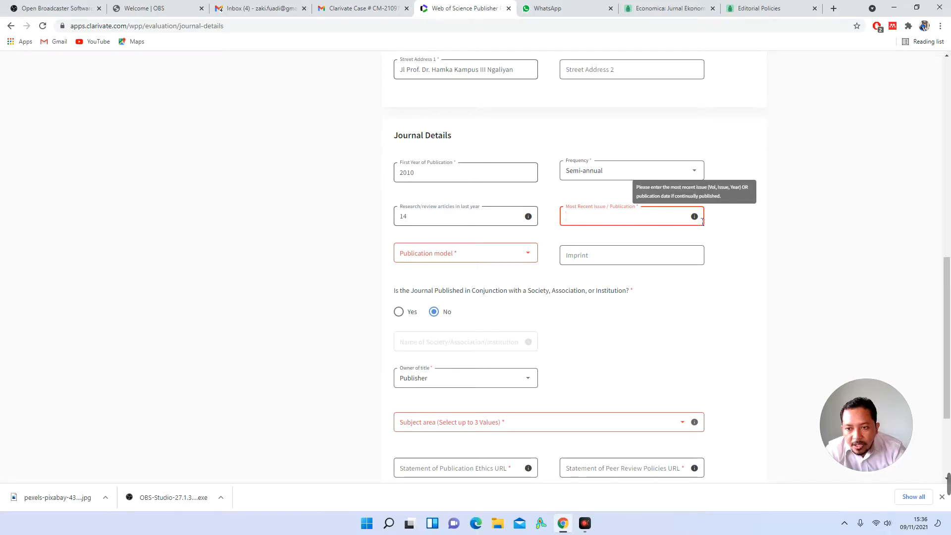
left_click(671, 7)
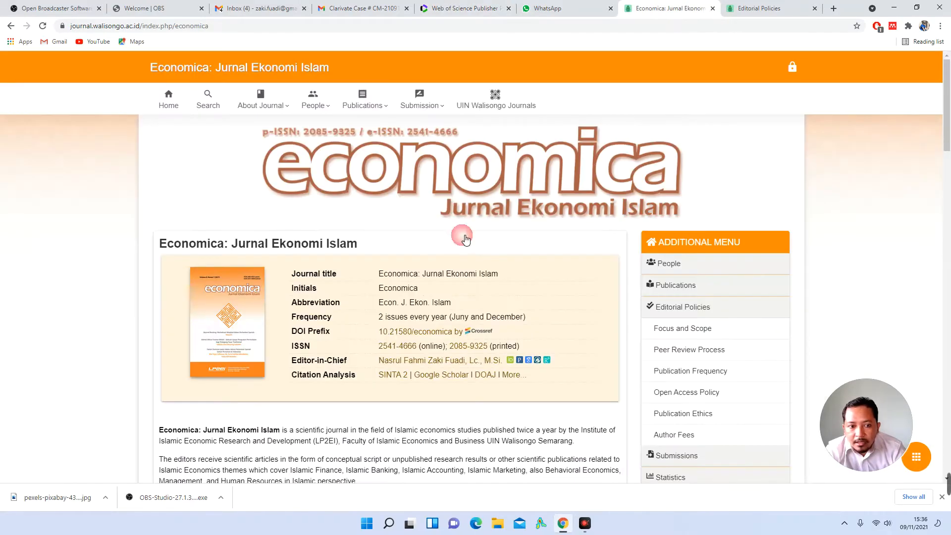
scroll(403, 297, "down", 10)
scroll(404, 296, "up", 3)
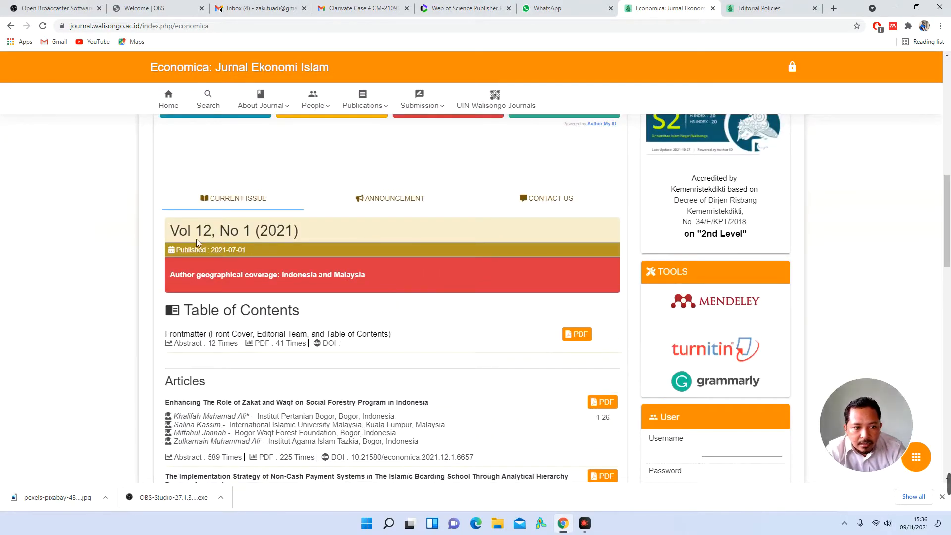
left_click(472, 10)
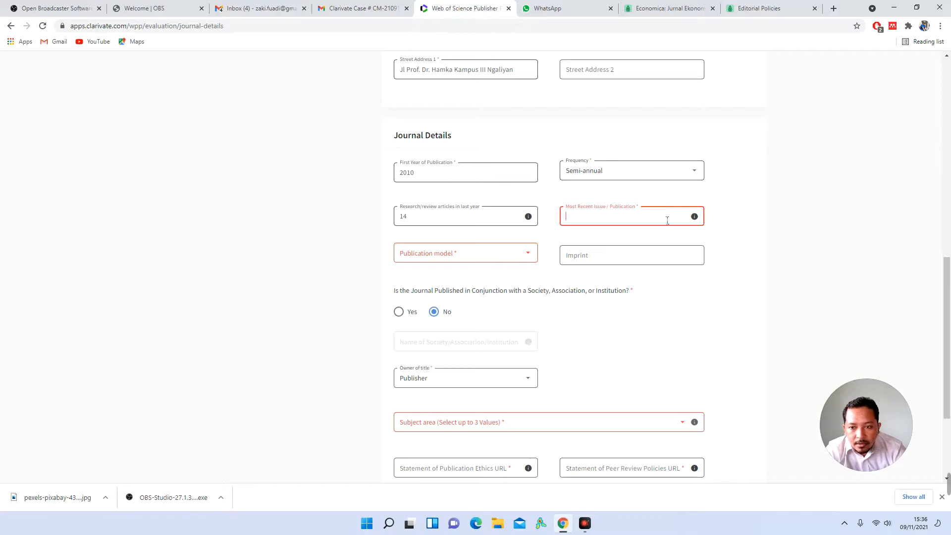
mouse_move(700, 219)
type("1")
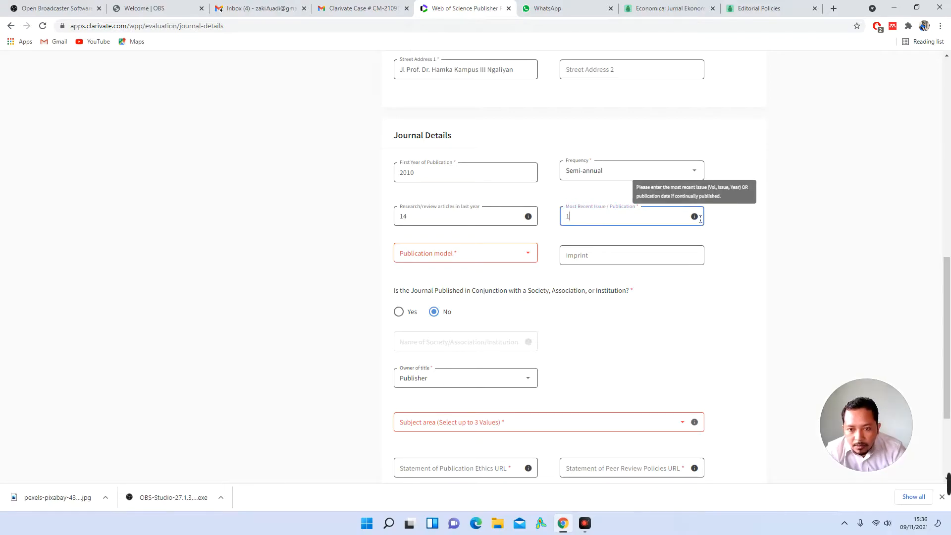
type("2, 1, 2021")
left_click(743, 239)
Step: Set the Publication model to Fully Open Access
left_click(464, 258)
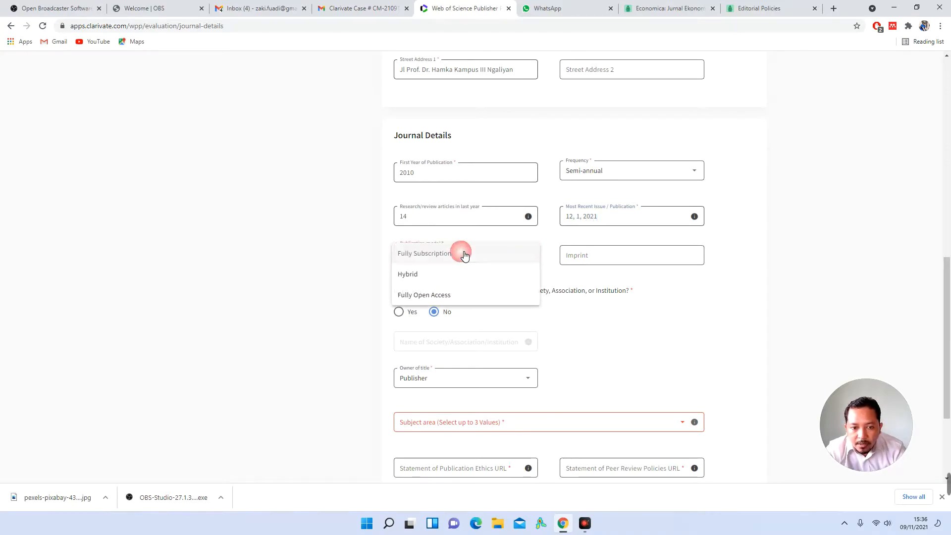
left_click(444, 301)
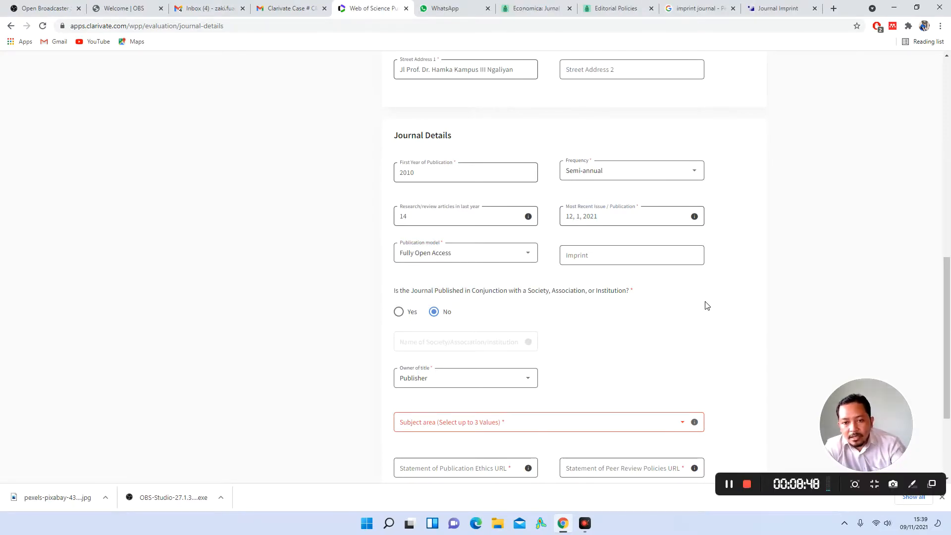
scroll(706, 306, "up", 1)
left_click(601, 302)
left_click(638, 337)
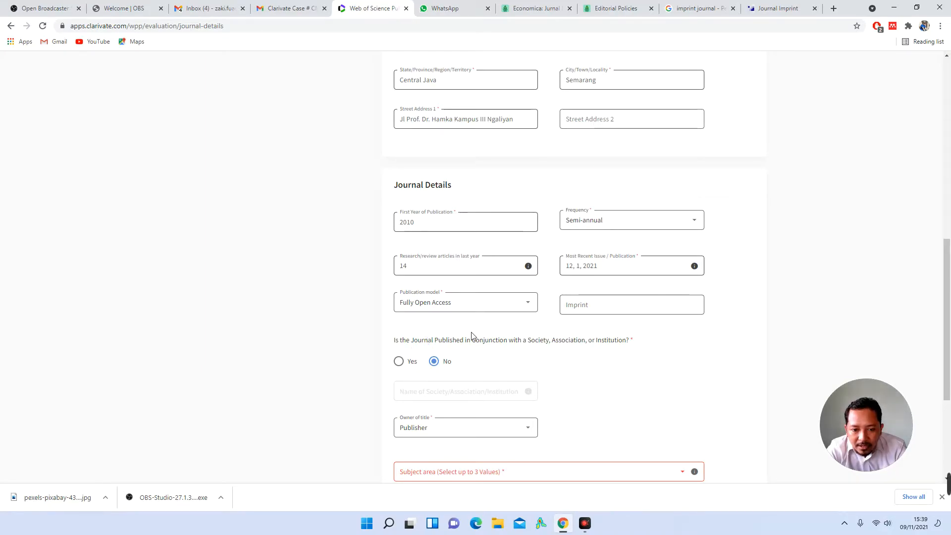
double_click(505, 341)
left_click(550, 341)
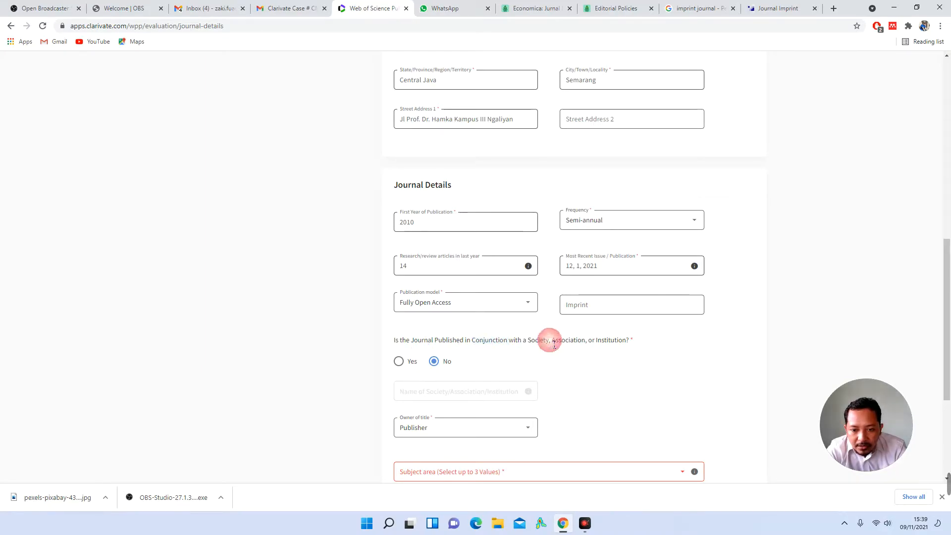
double_click(578, 342)
left_click(628, 342)
triple_click(627, 342)
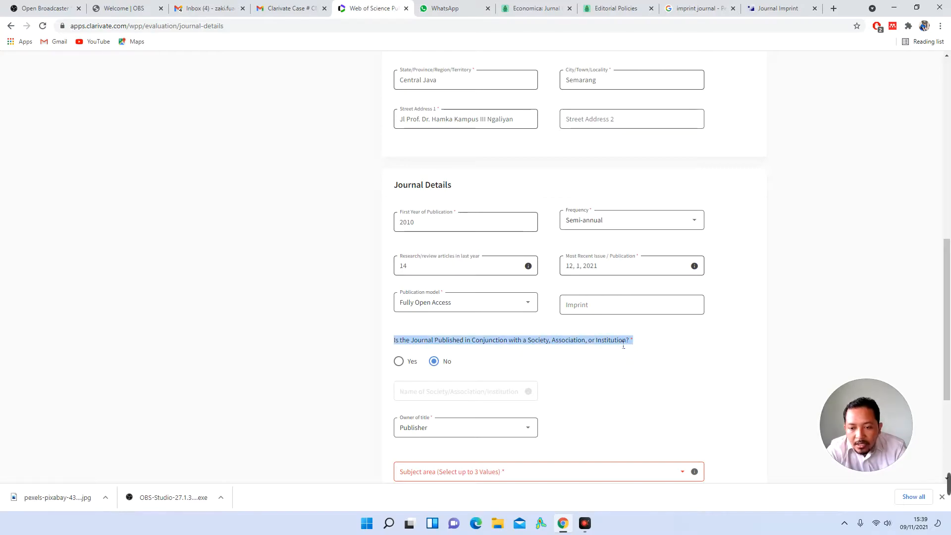
left_click(620, 342)
scroll(623, 346, "down", 1)
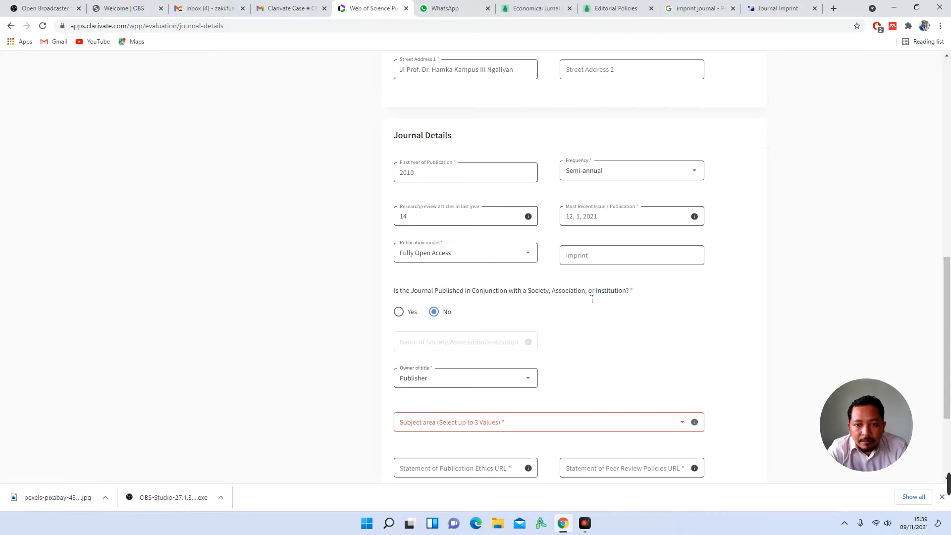
left_click(399, 312)
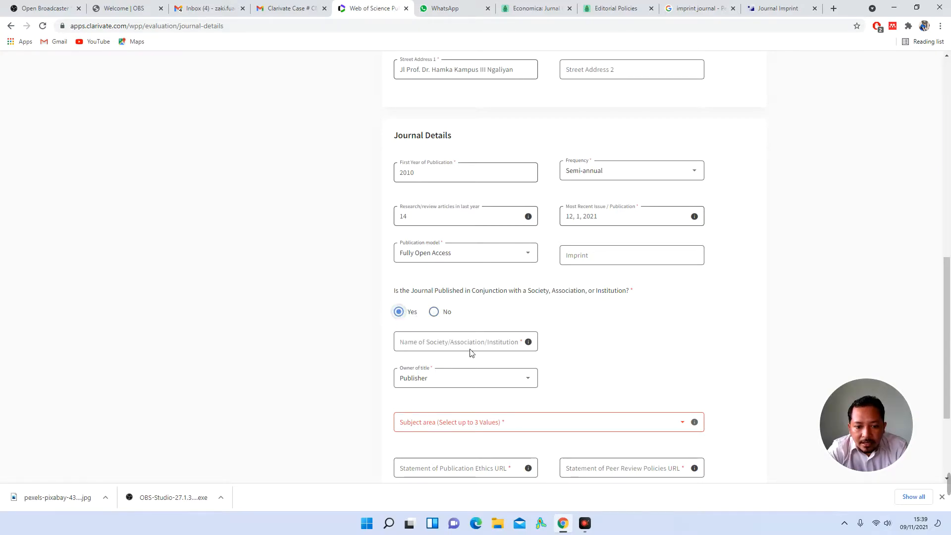
left_click(452, 379)
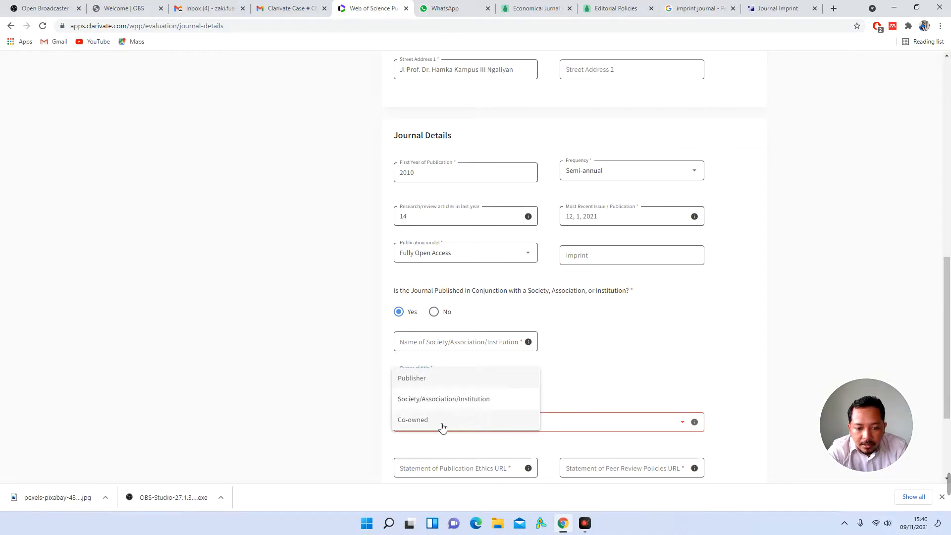
left_click(567, 374)
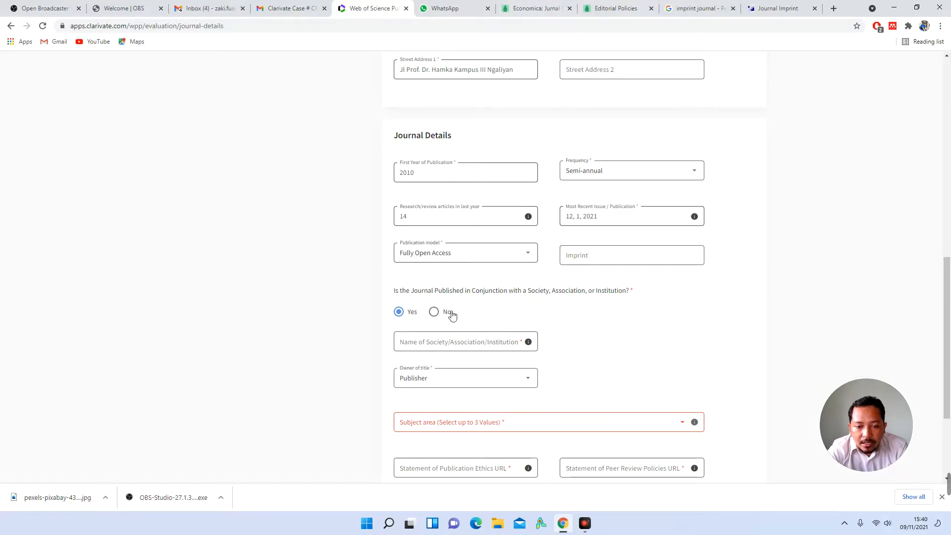
left_click(435, 312)
left_click(464, 378)
left_click(442, 378)
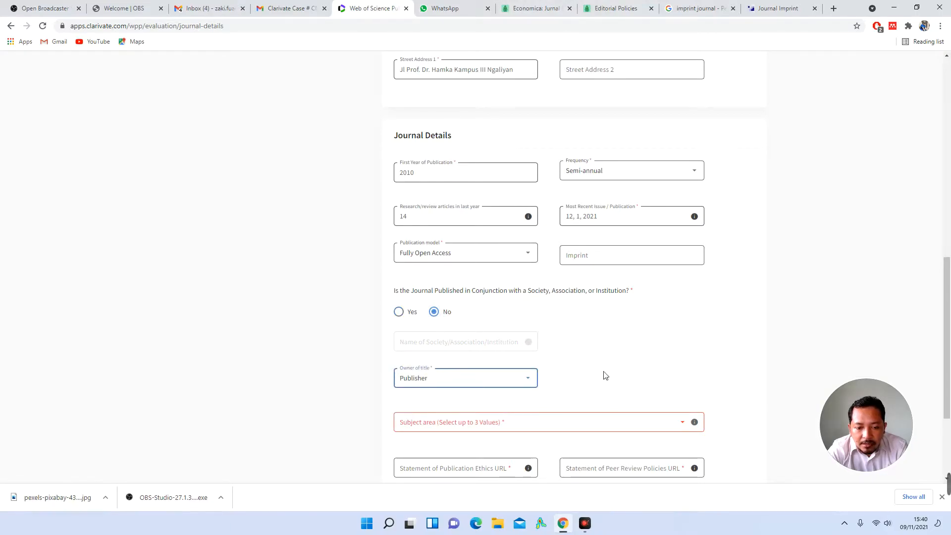
scroll(625, 372, "down", 2)
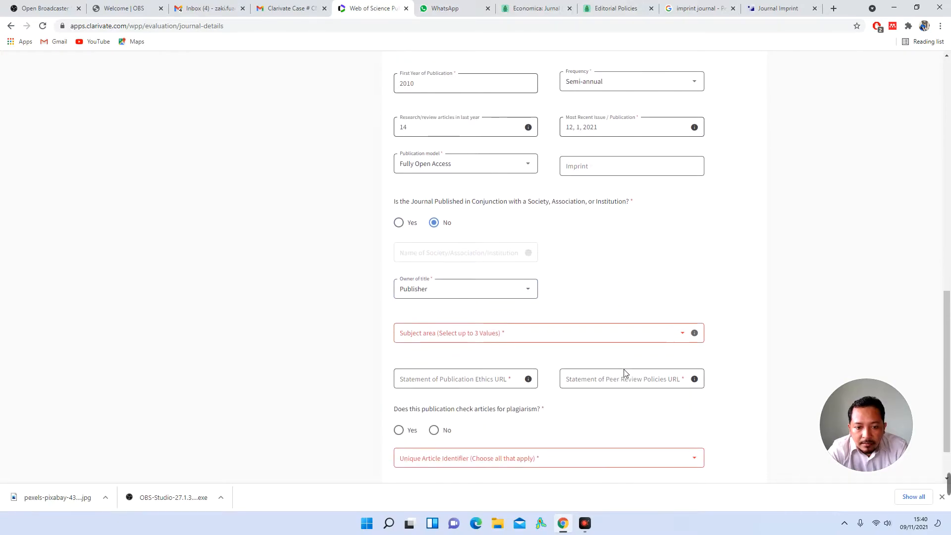
Step: Tick Economics in the Subject area checklist
left_click(487, 328)
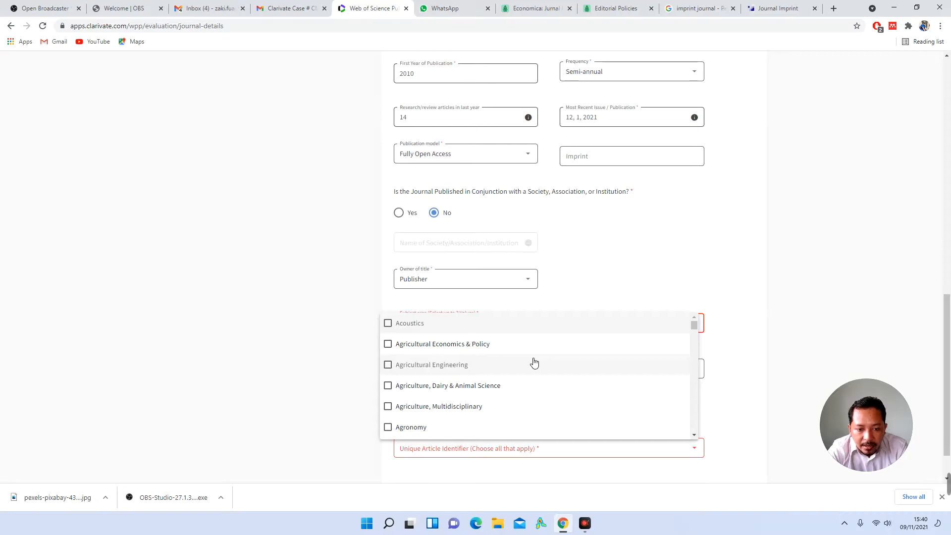
scroll(534, 363, "down", 4)
scroll(534, 363, "down", 8)
scroll(533, 363, "down", 8)
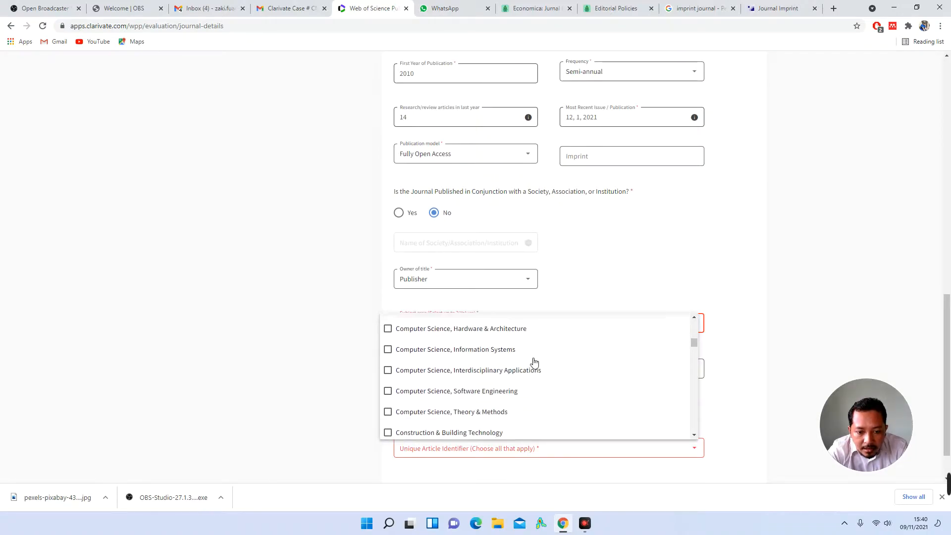
scroll(534, 363, "down", 4)
scroll(534, 363, "down", 3)
left_click(452, 388)
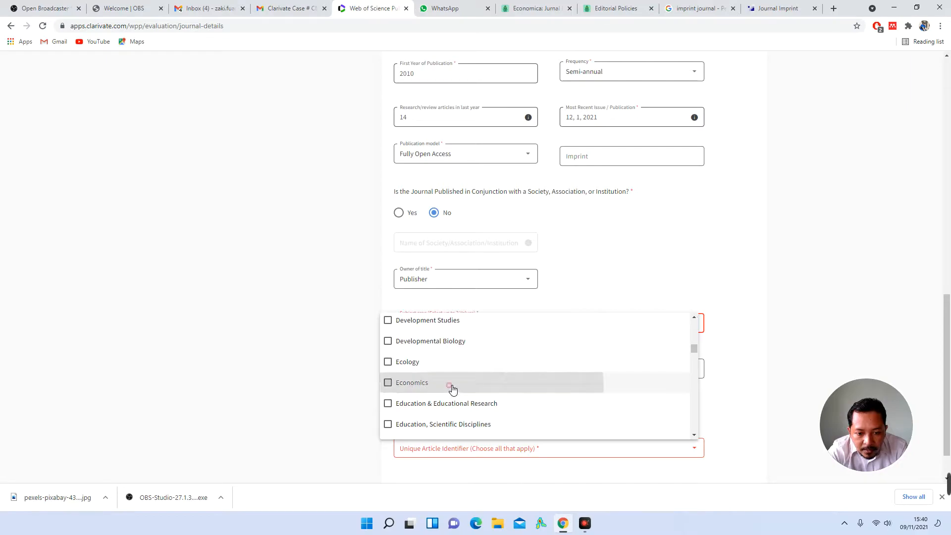
Step: Scroll further down the subject list until the Social Sciences entries appear
scroll(529, 381, "down", 1)
scroll(531, 380, "down", 2)
scroll(532, 380, "down", 1)
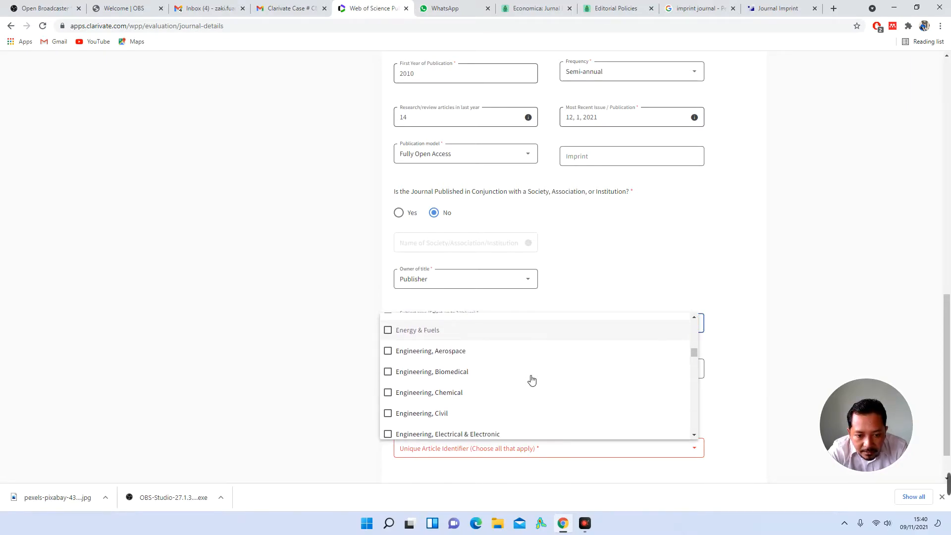
scroll(532, 380, "down", 2)
scroll(531, 380, "down", 3)
scroll(531, 380, "down", 2)
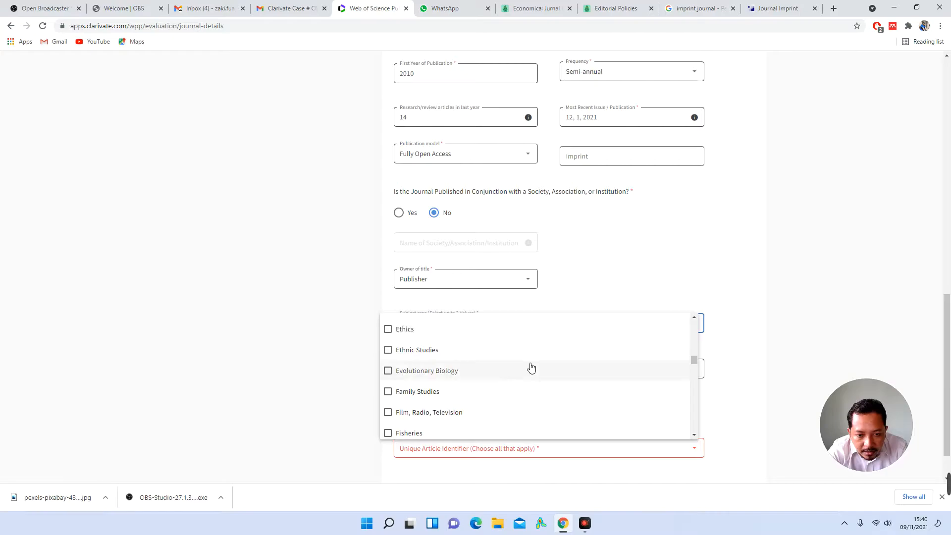
scroll(531, 367, "down", 1)
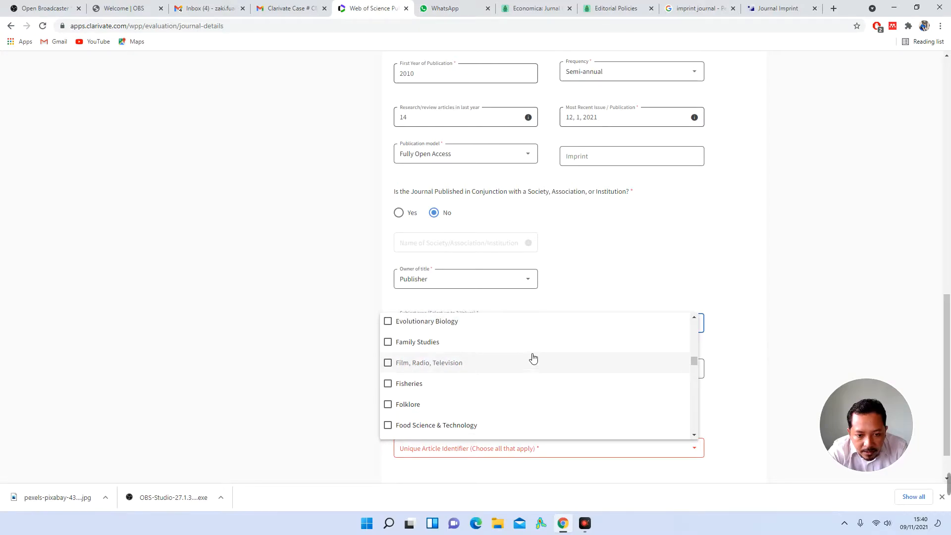
scroll(532, 380, "down", 1)
scroll(532, 380, "down", 1)
scroll(533, 368, "down", 1)
scroll(534, 368, "down", 2)
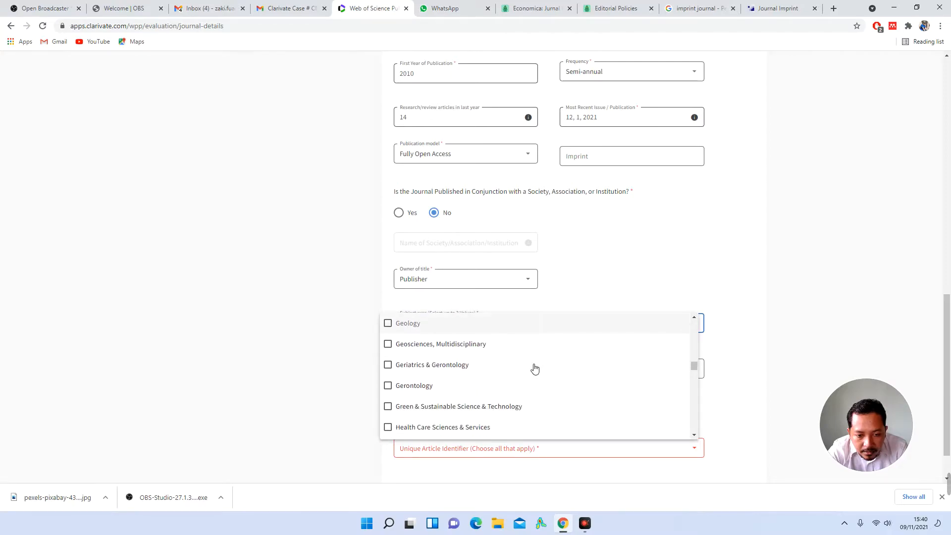
scroll(534, 368, "down", 1)
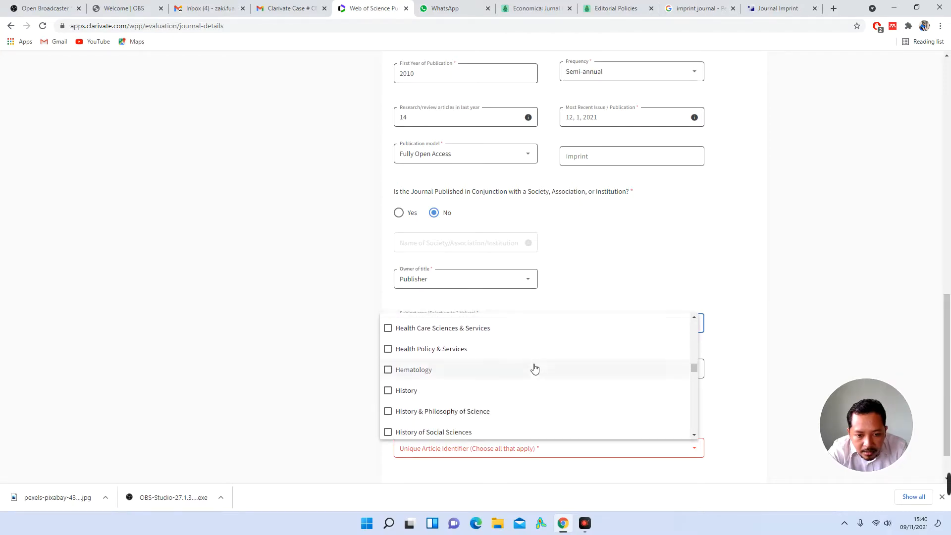
scroll(521, 386, "down", 1)
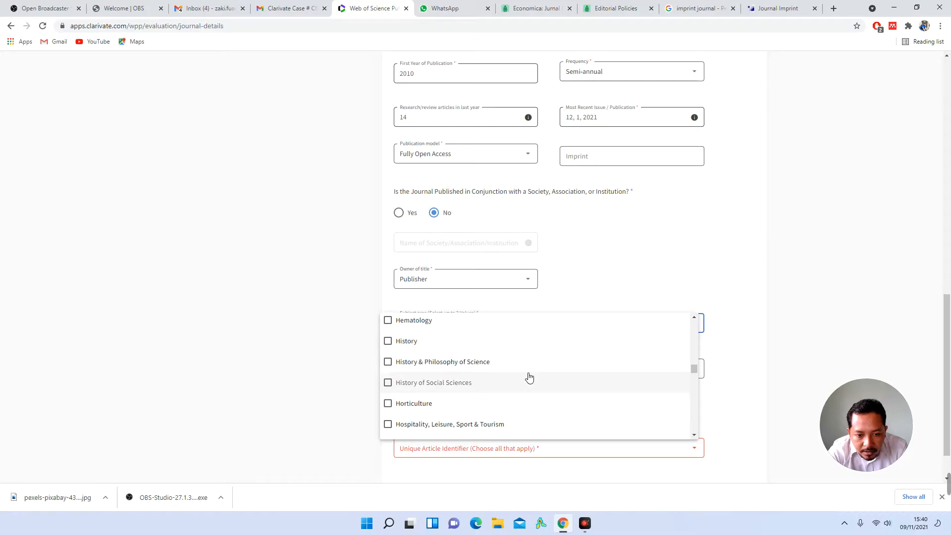
scroll(529, 378, "down", 1)
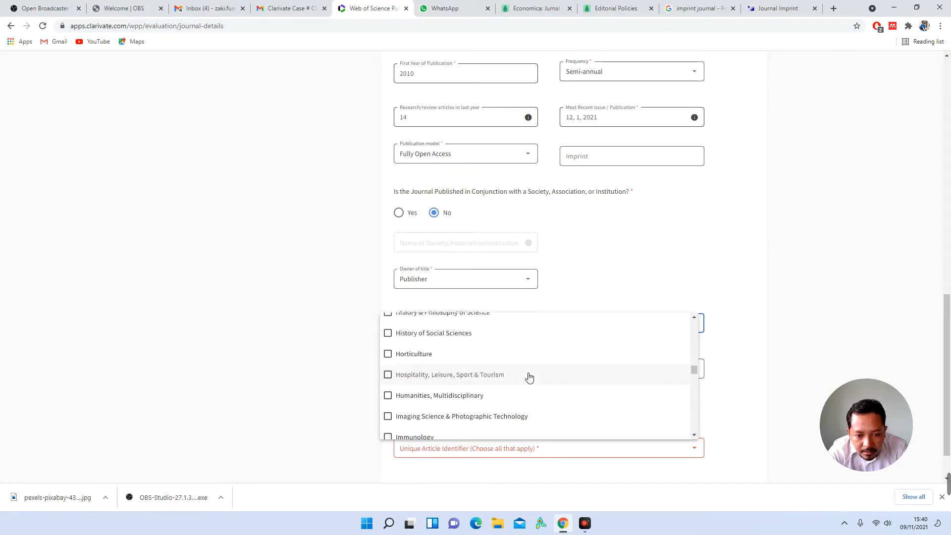
scroll(529, 377, "down", 1)
scroll(529, 378, "down", 1)
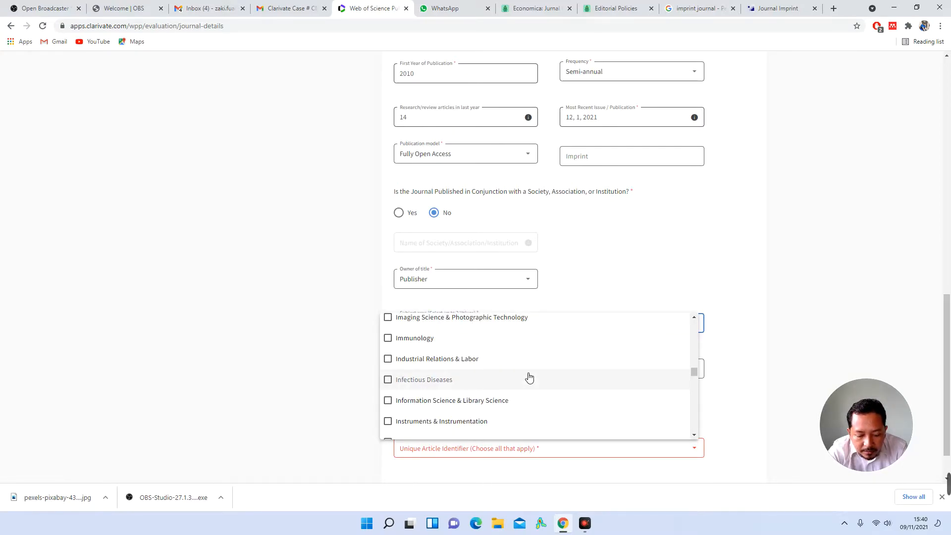
scroll(529, 378, "down", 1)
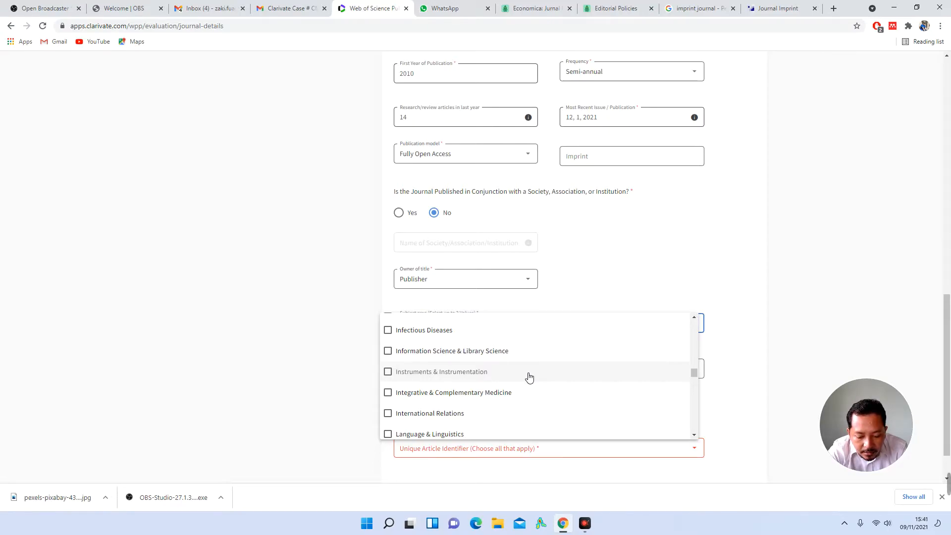
scroll(529, 378, "down", 1)
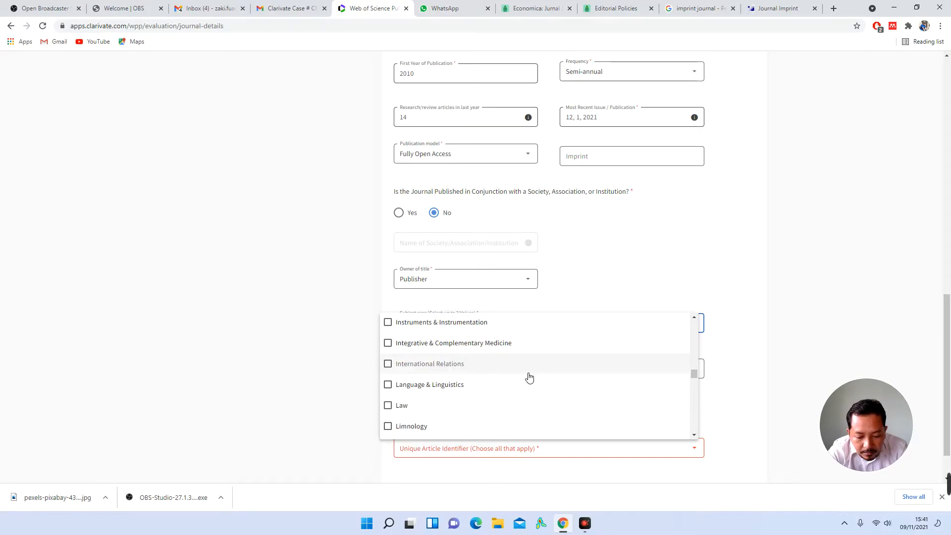
scroll(529, 377, "down", 1)
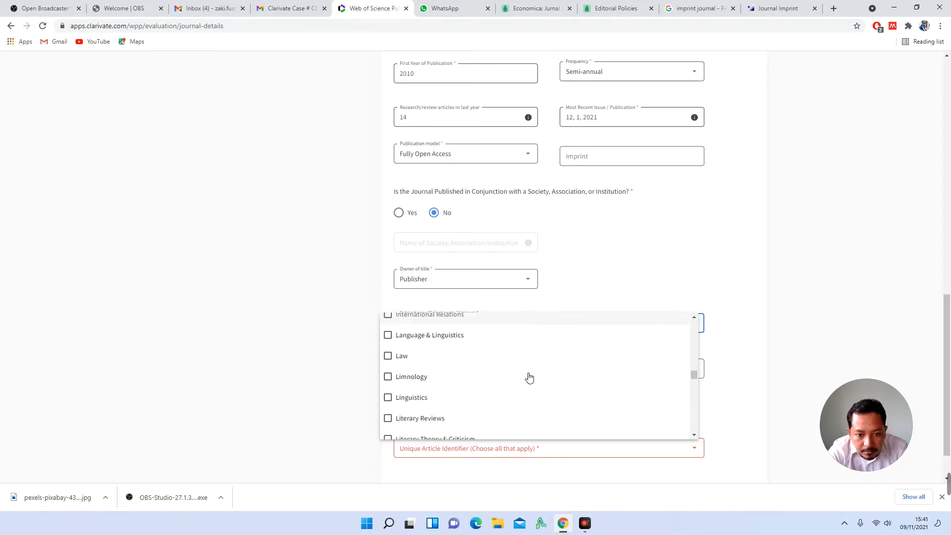
scroll(517, 399, "down", 1)
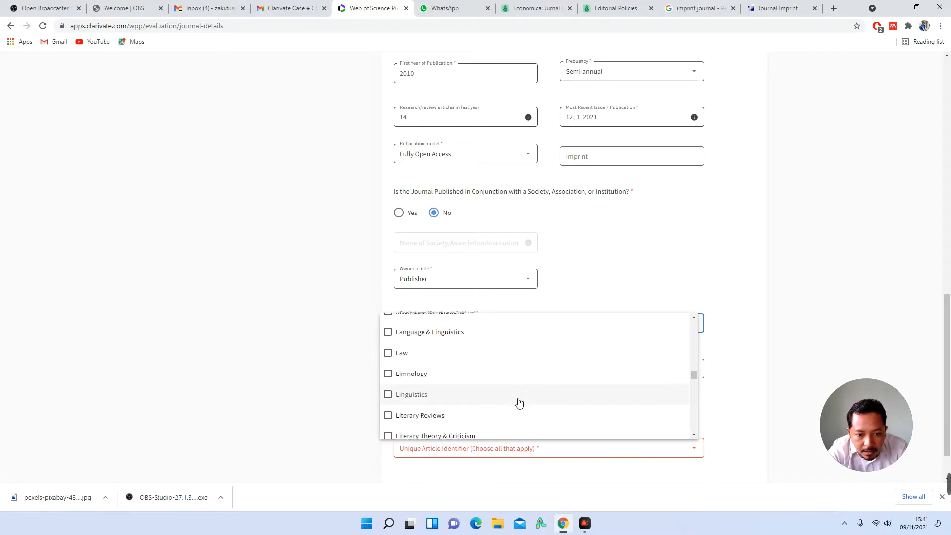
scroll(536, 378, "down", 1)
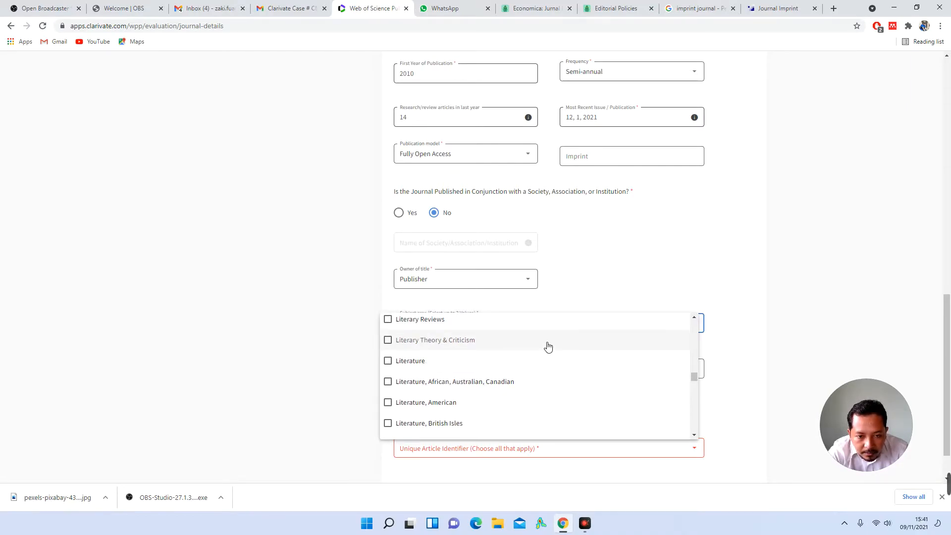
scroll(548, 347, "up", 1)
scroll(548, 347, "down", 1)
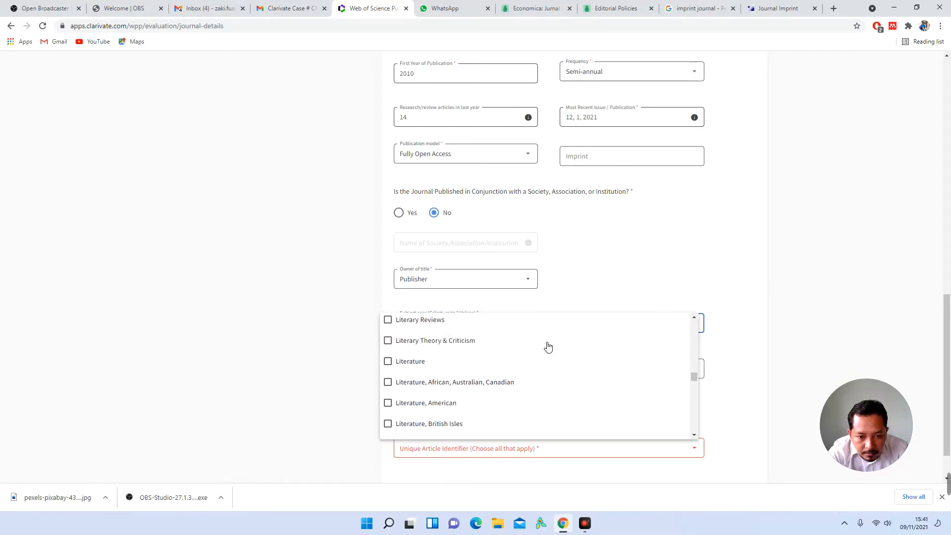
scroll(548, 347, "down", 1)
scroll(534, 378, "down", 2)
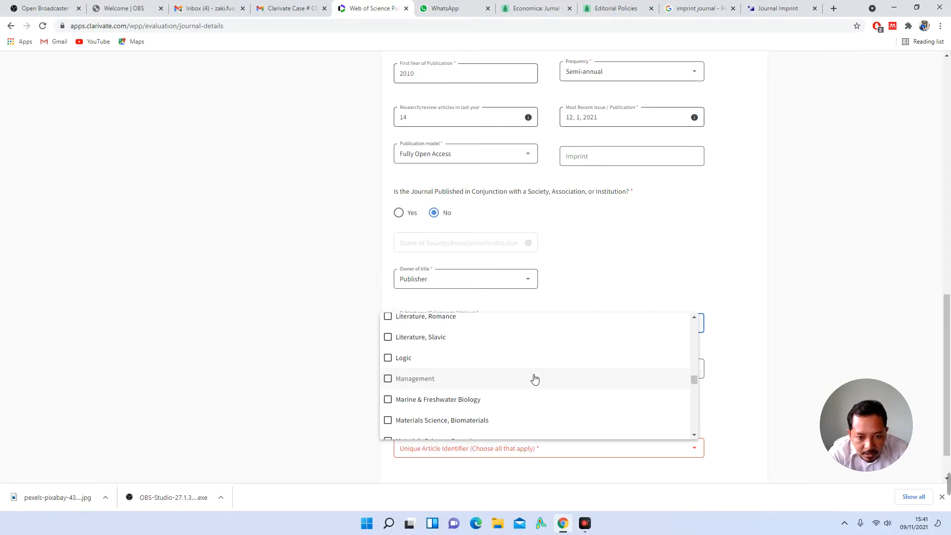
scroll(534, 378, "down", 1)
scroll(534, 379, "down", 5)
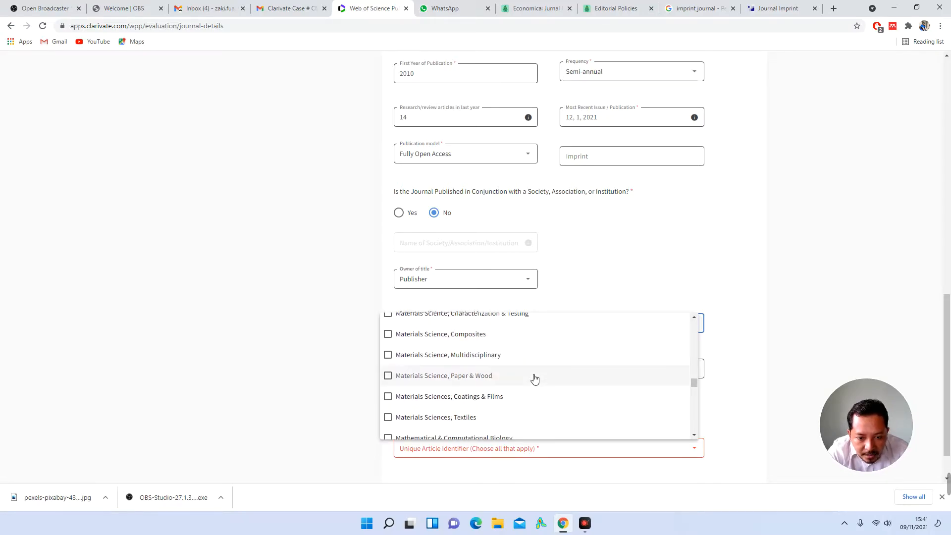
scroll(534, 379, "down", 1)
scroll(535, 379, "down", 1)
scroll(535, 379, "down", 5)
scroll(535, 379, "down", 3)
scroll(535, 379, "down", 1)
scroll(534, 379, "down", 3)
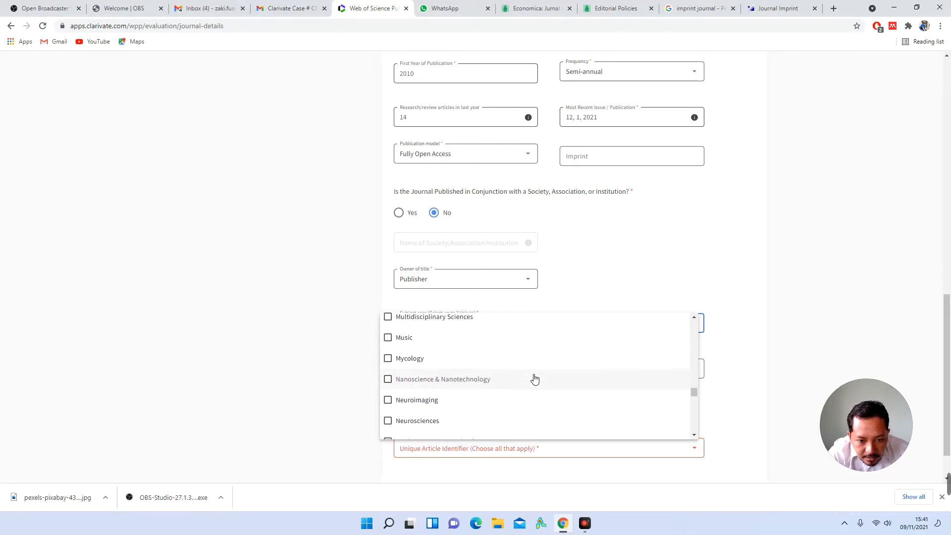
scroll(534, 379, "down", 3)
scroll(535, 378, "down", 4)
scroll(535, 379, "down", 4)
scroll(534, 379, "down", 1)
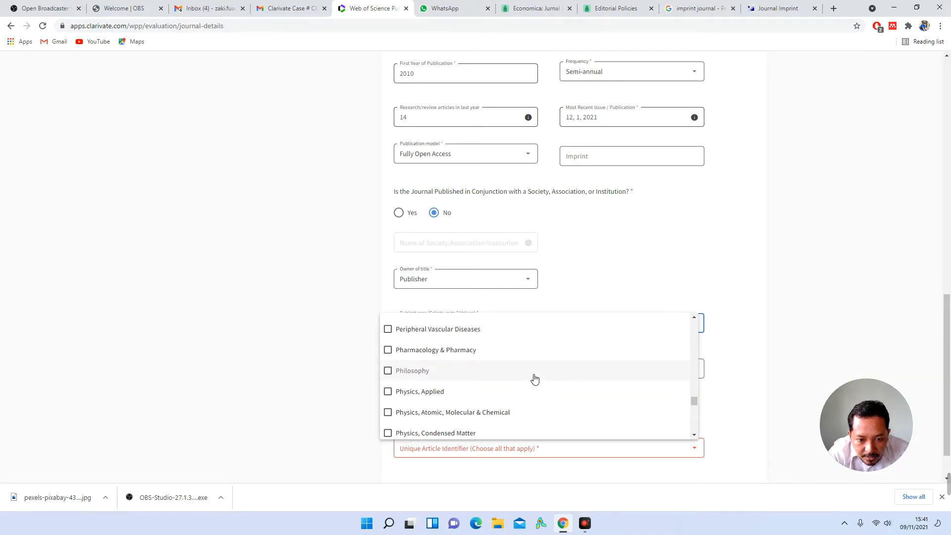
scroll(535, 379, "down", 4)
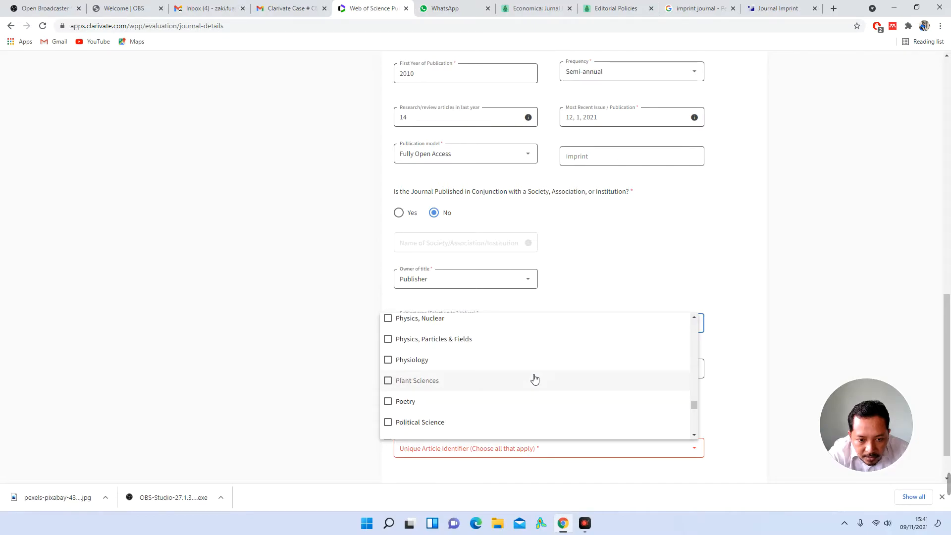
scroll(535, 379, "down", 2)
scroll(534, 378, "down", 2)
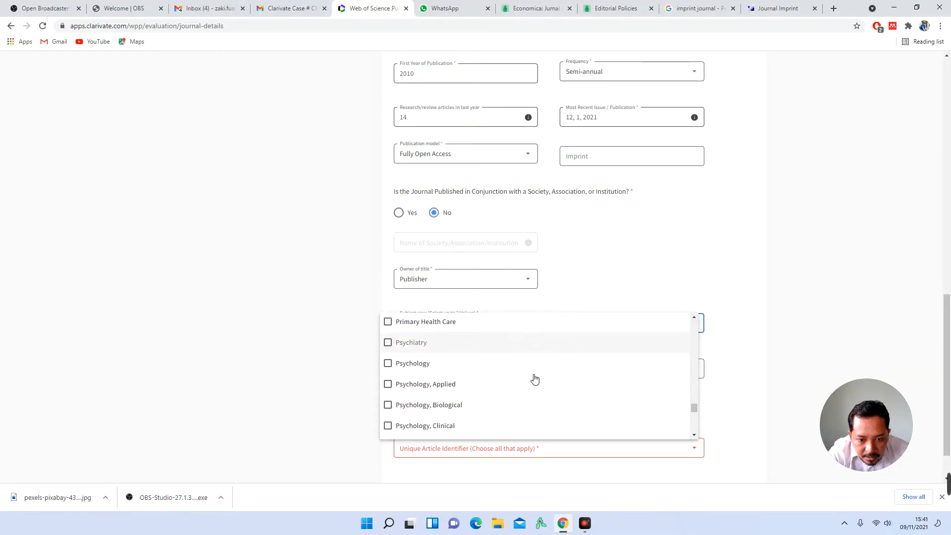
scroll(535, 379, "down", 4)
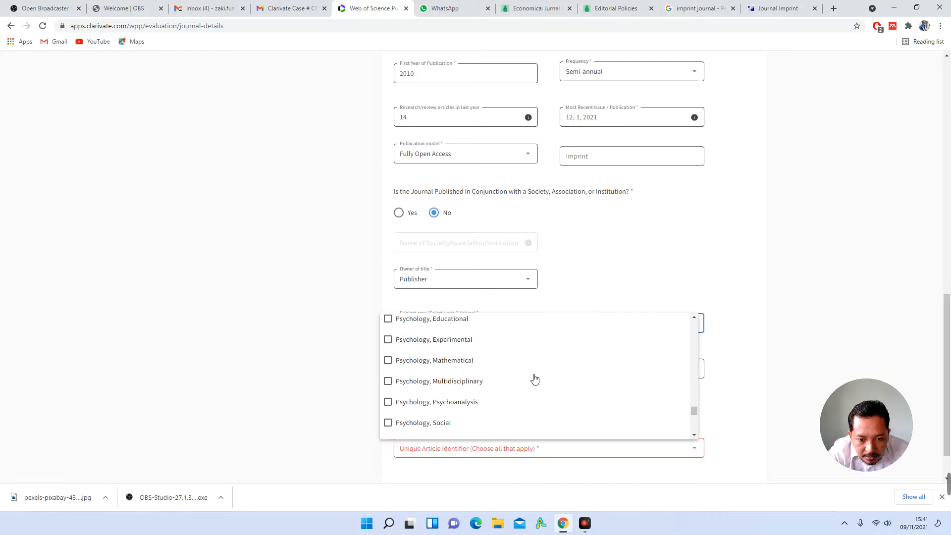
scroll(534, 379, "down", 2)
scroll(534, 379, "down", 1)
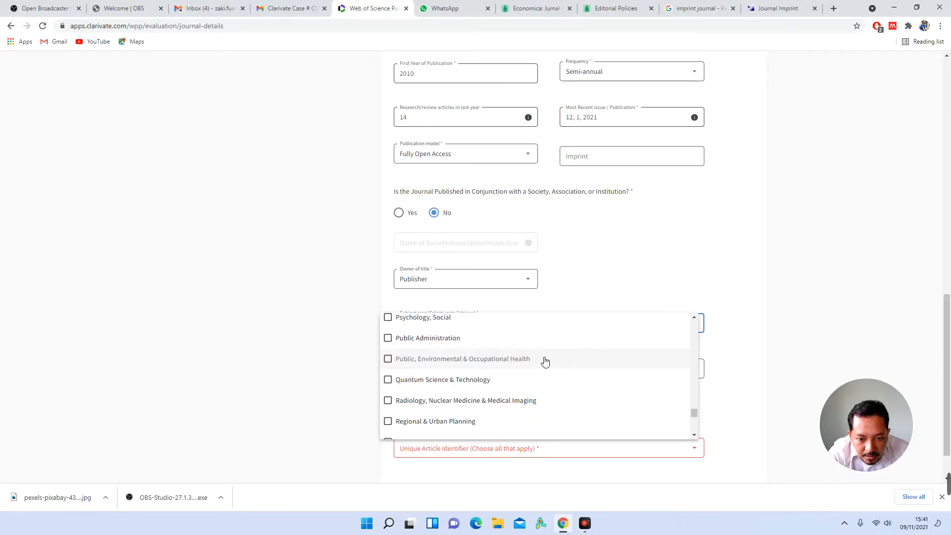
scroll(523, 385, "down", 3)
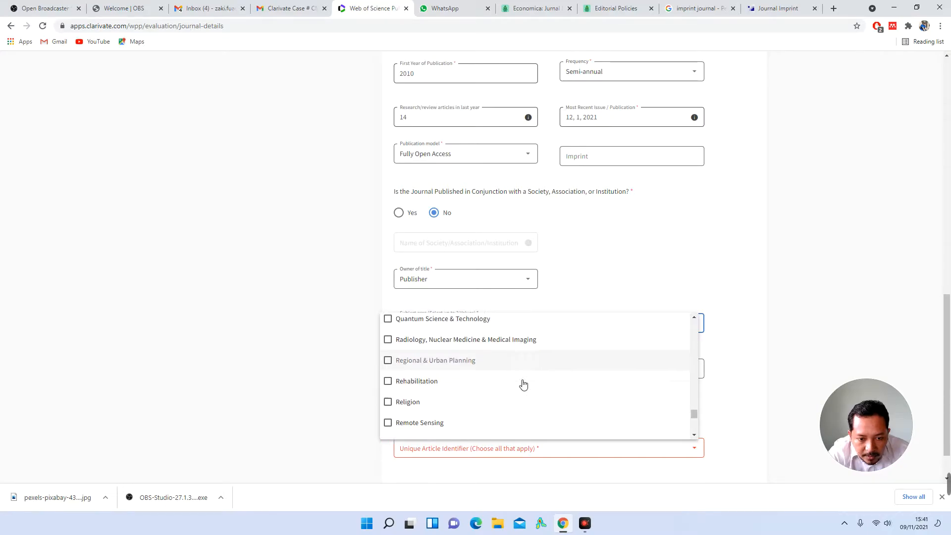
scroll(523, 384, "down", 1)
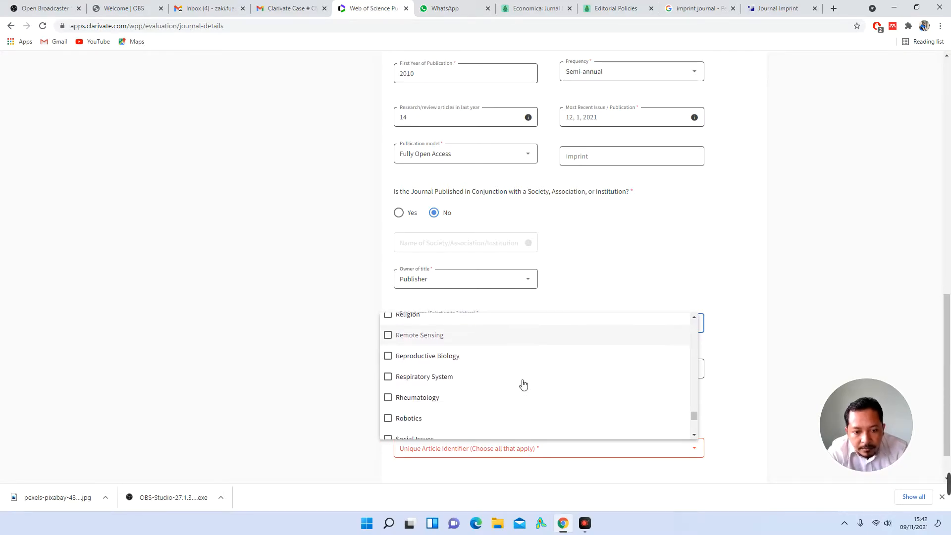
scroll(524, 385, "down", 1)
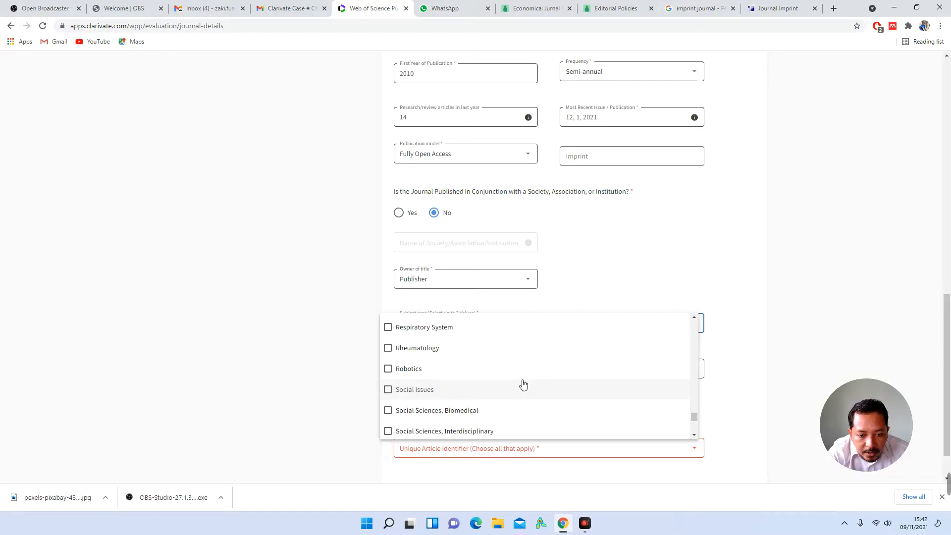
scroll(523, 385, "down", 3)
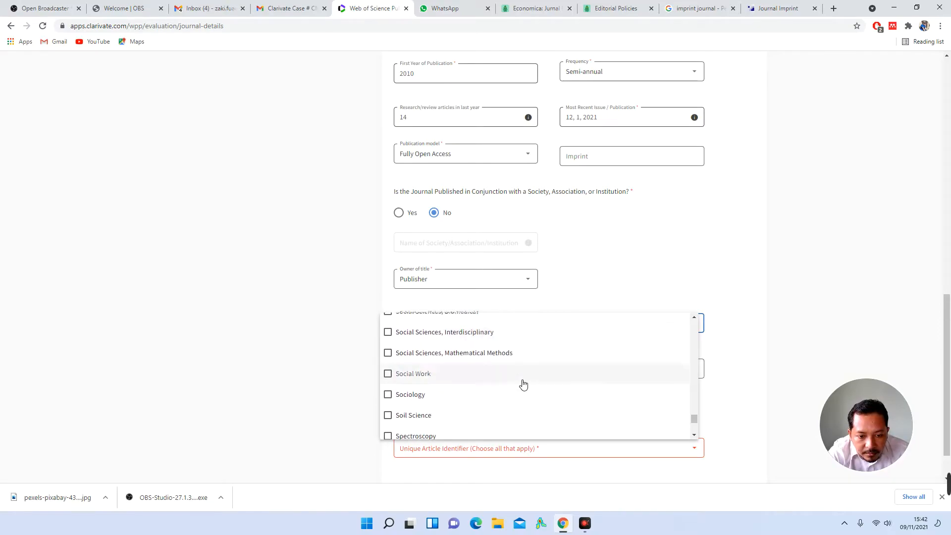
scroll(523, 384, "up", 1)
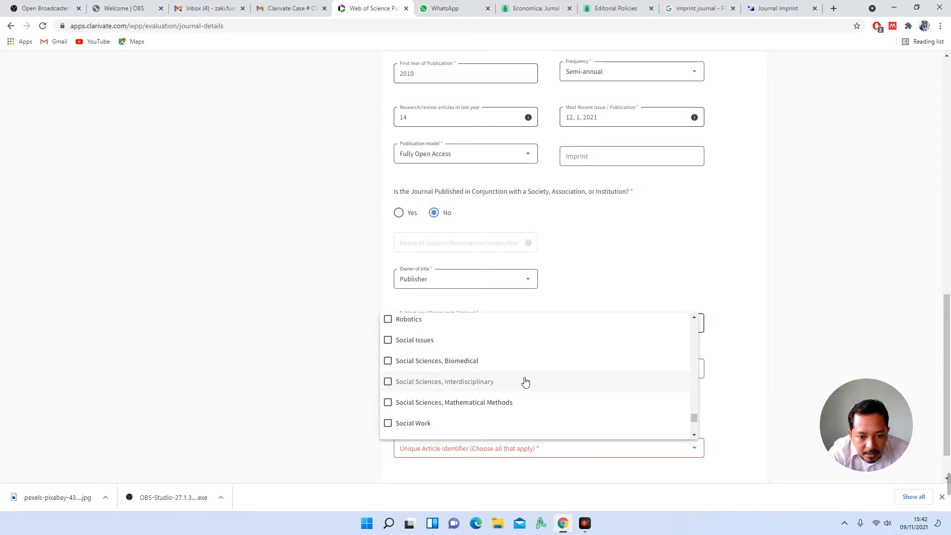
Step: Tick Social Sciences, Interdisciplinary alongside Economics and review the rest of the list
left_click(513, 387)
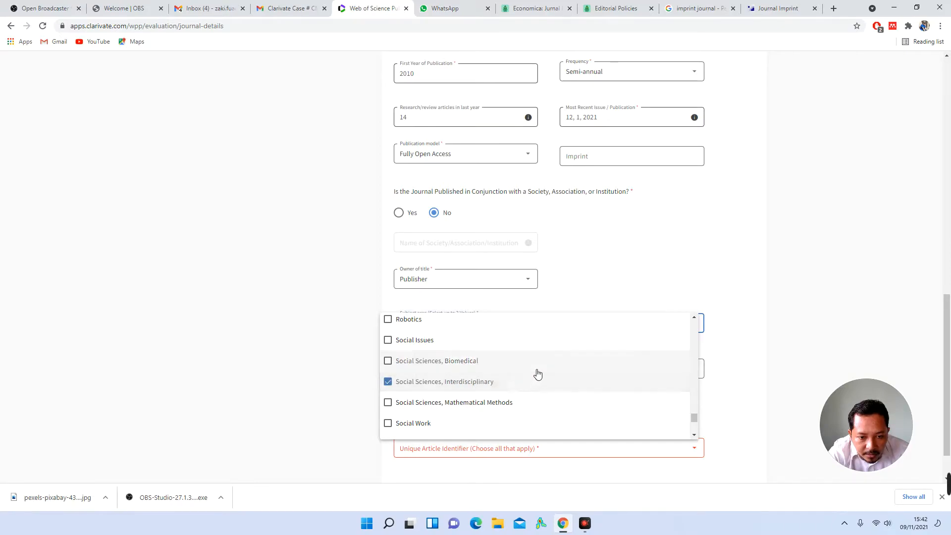
scroll(538, 374, "down", 2)
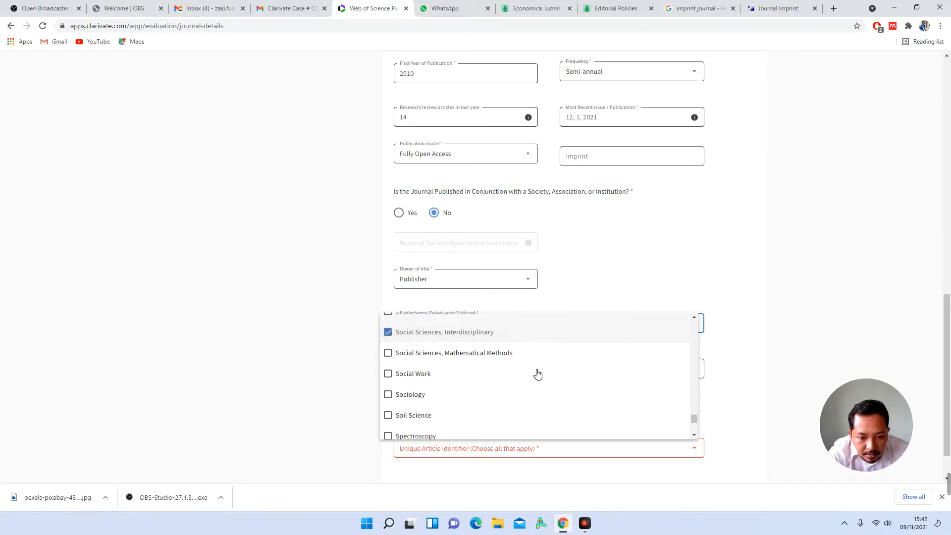
scroll(538, 374, "down", 1)
scroll(538, 374, "down", 2)
scroll(537, 374, "down", 1)
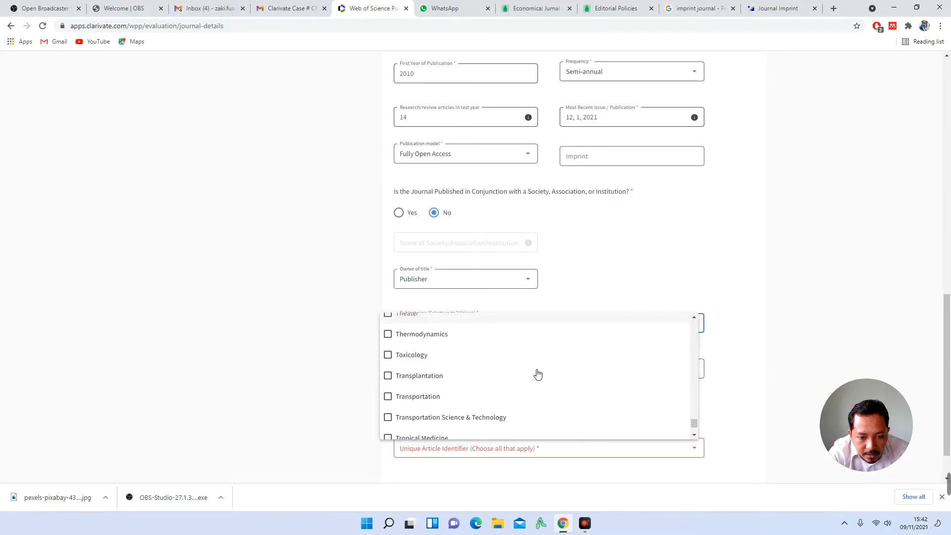
scroll(538, 374, "down", 1)
scroll(538, 374, "down", 3)
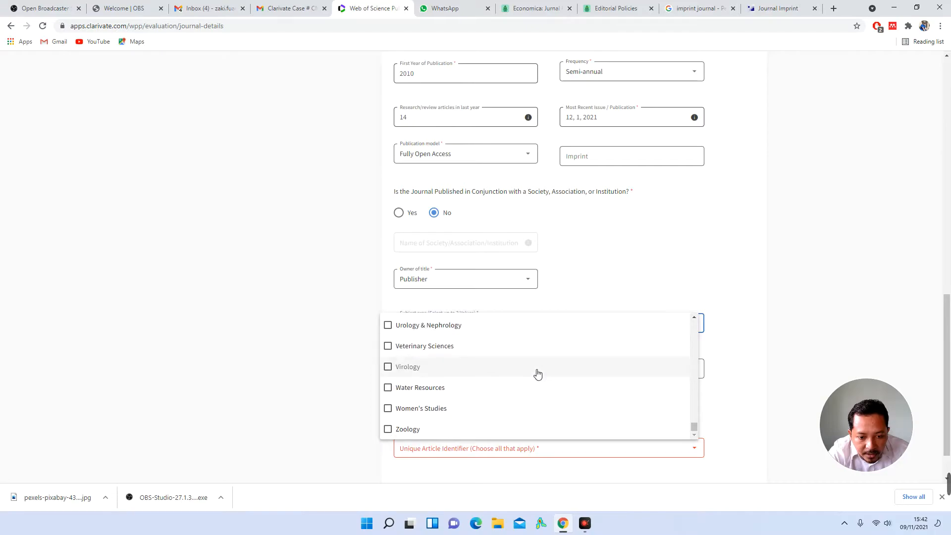
scroll(537, 374, "up", 10)
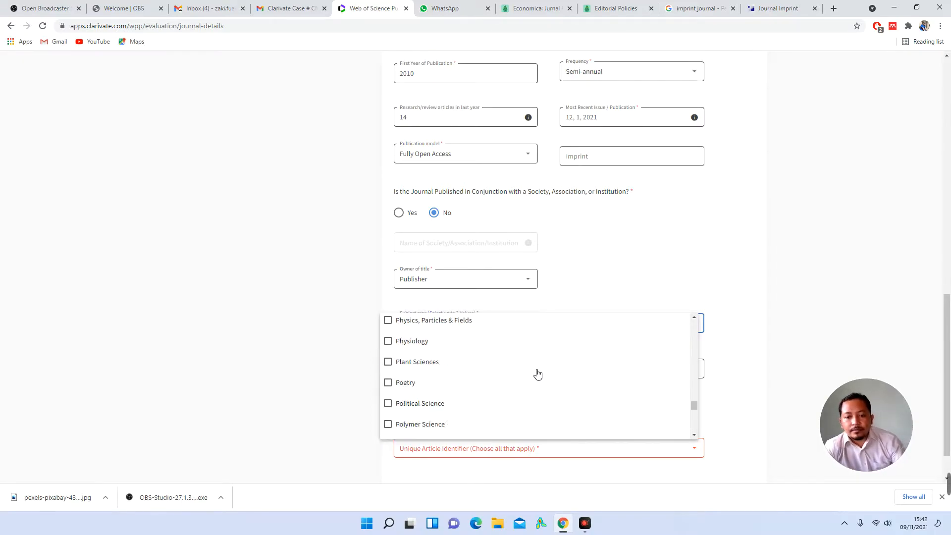
scroll(538, 374, "up", 10)
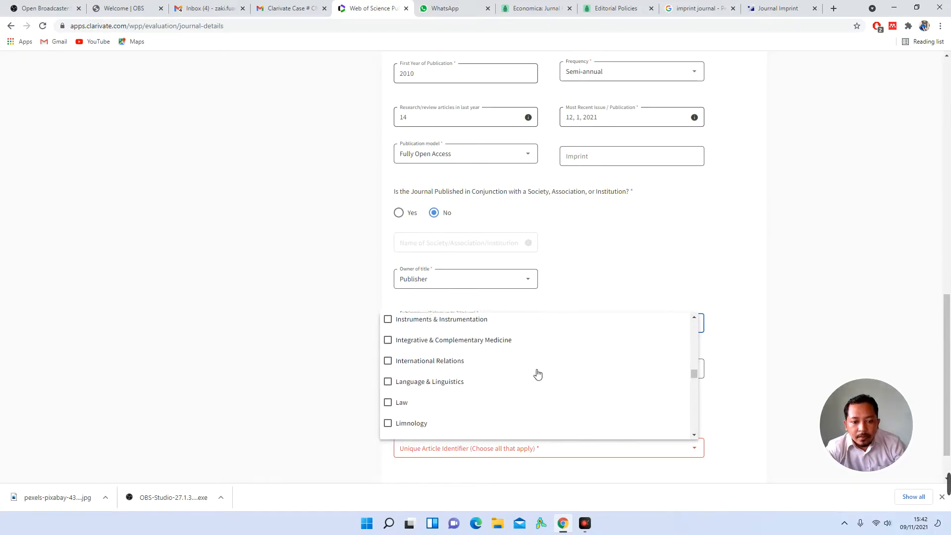
scroll(538, 374, "up", 5)
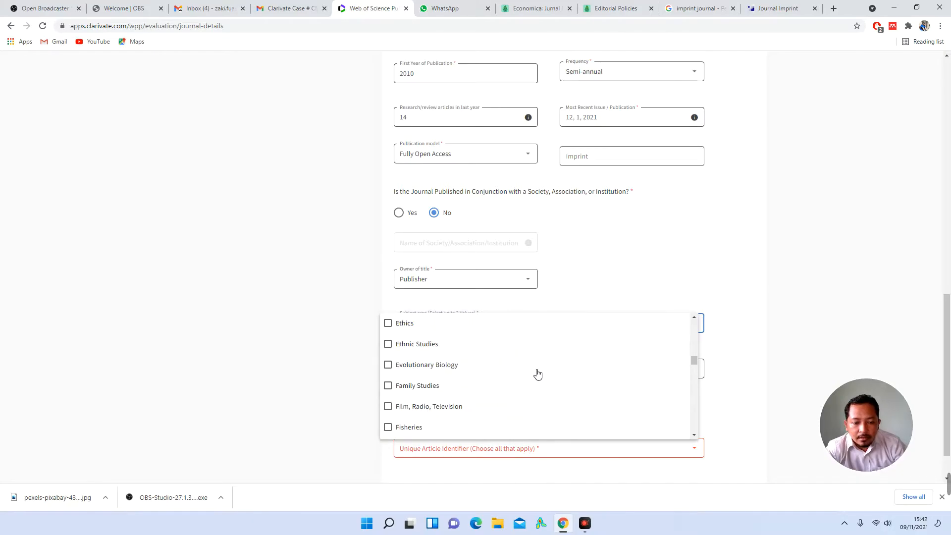
Step: Search Google for 'mjv clarivate' to find the Master Journal List
left_click(751, 4)
left_click(722, 32)
type("mjv ")
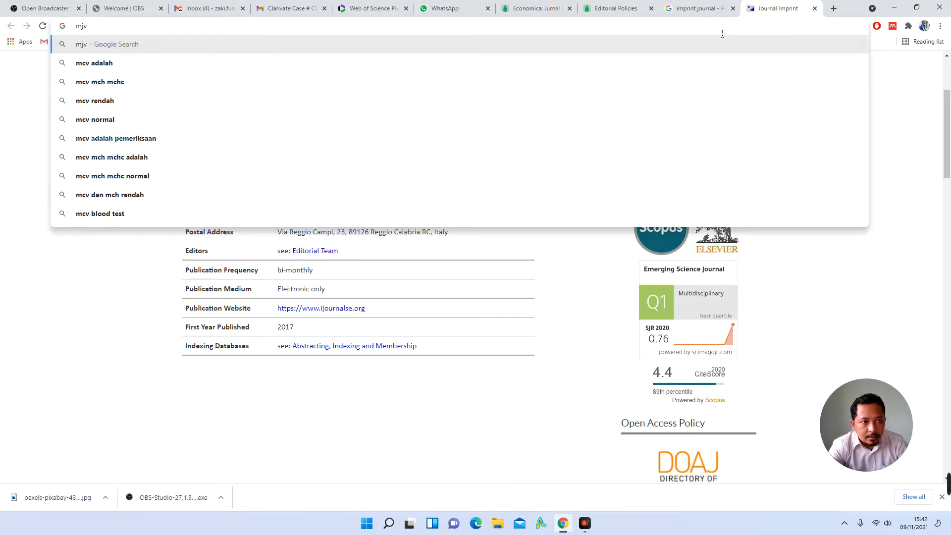
type("clarivate")
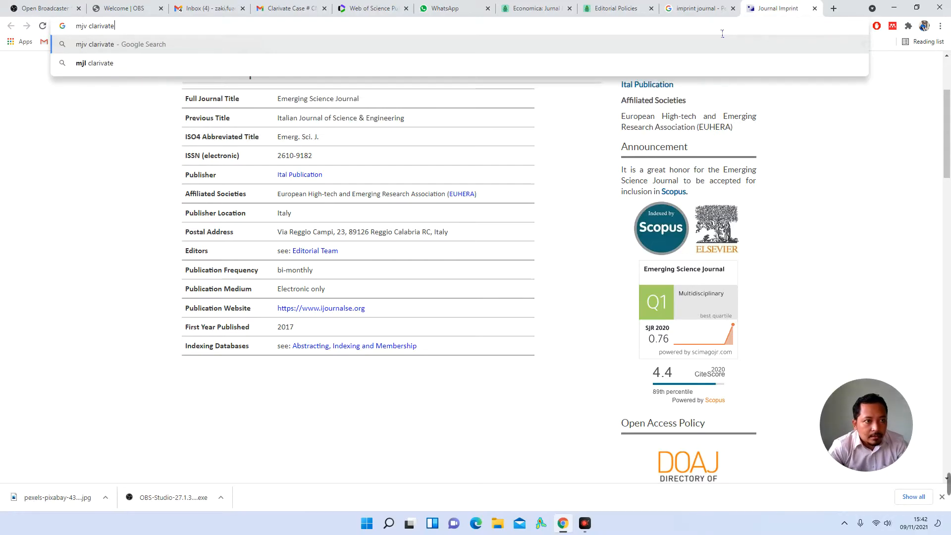
key("Return")
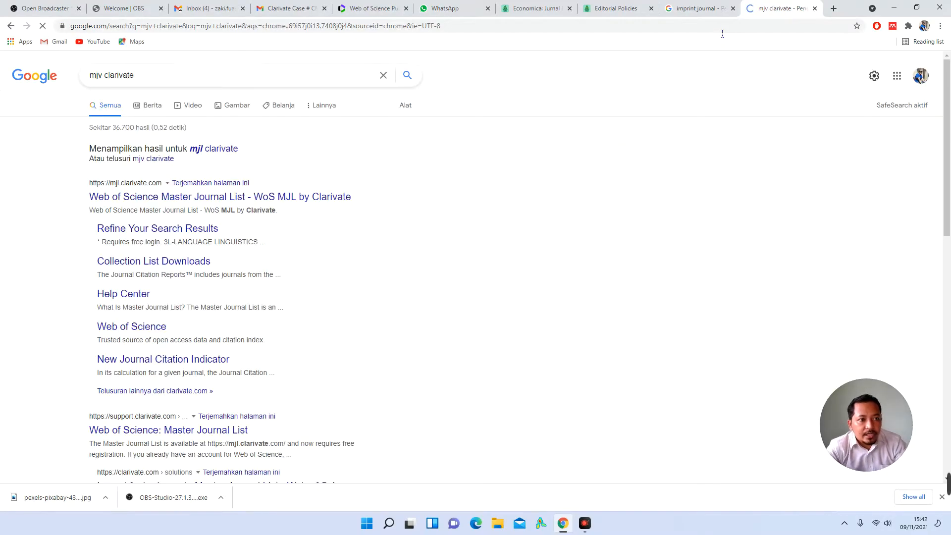
Step: Search the Master Journal List for 'ekonomi' and review the three matching journals
left_click(221, 203)
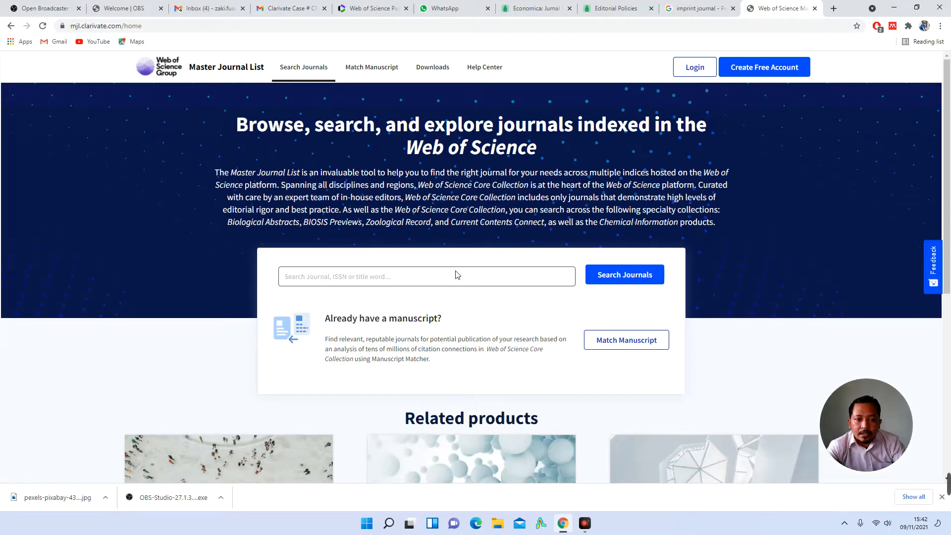
left_click(460, 284)
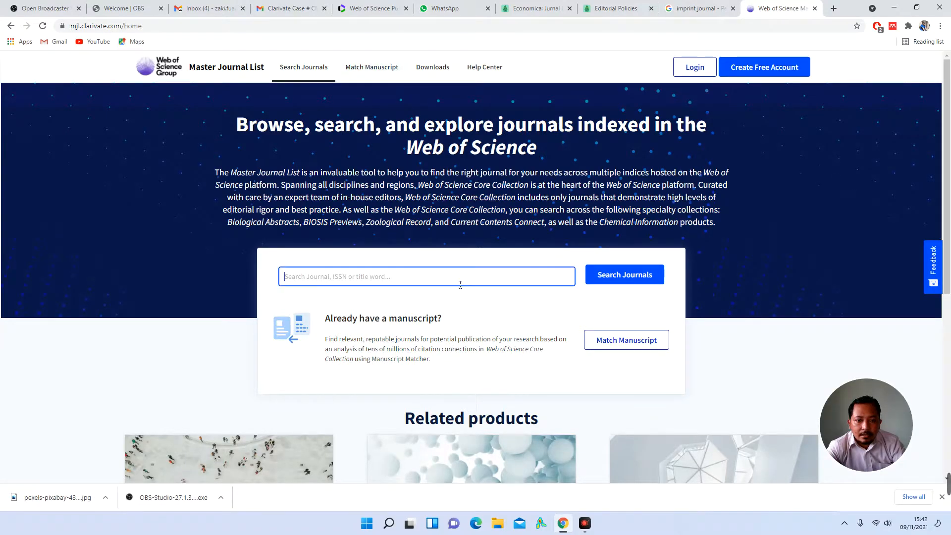
type("ekonom")
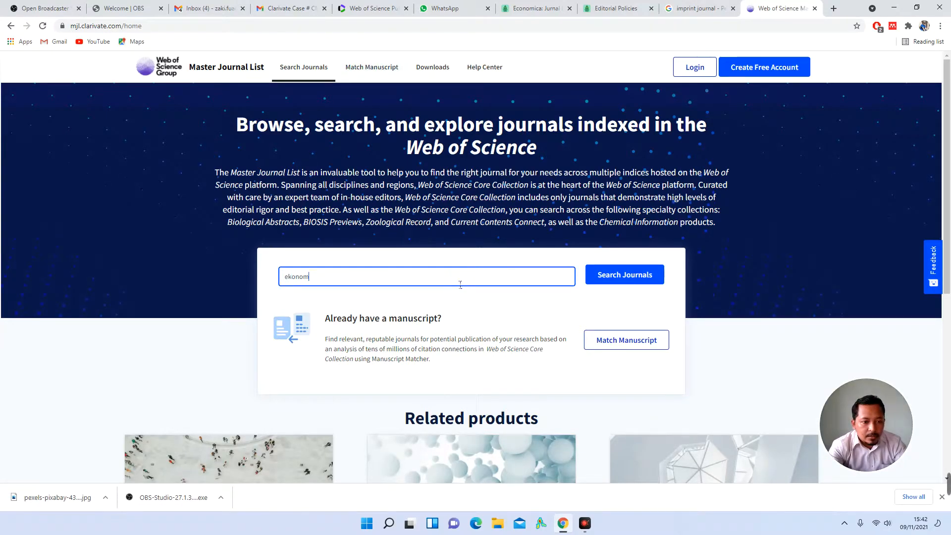
type("i")
key("Return")
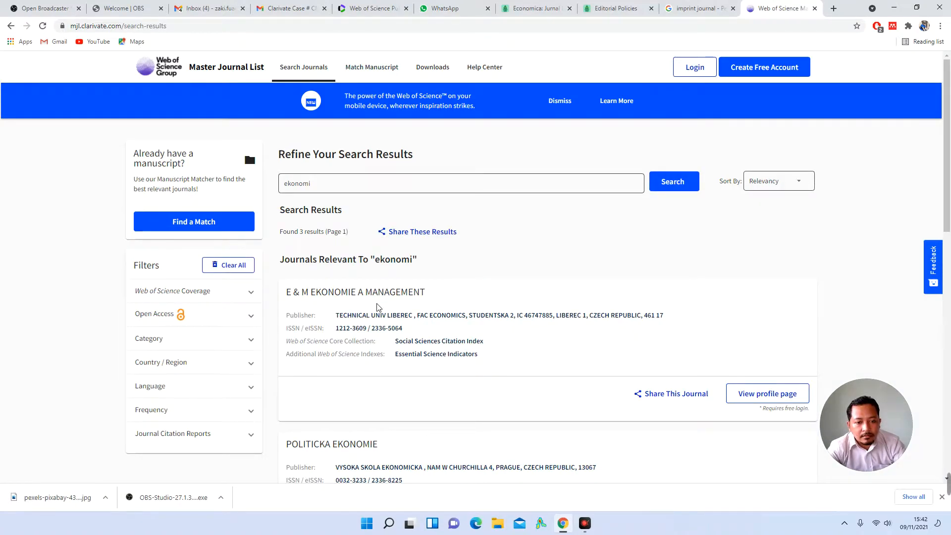
scroll(377, 307, "down", 1)
scroll(445, 268, "down", 2)
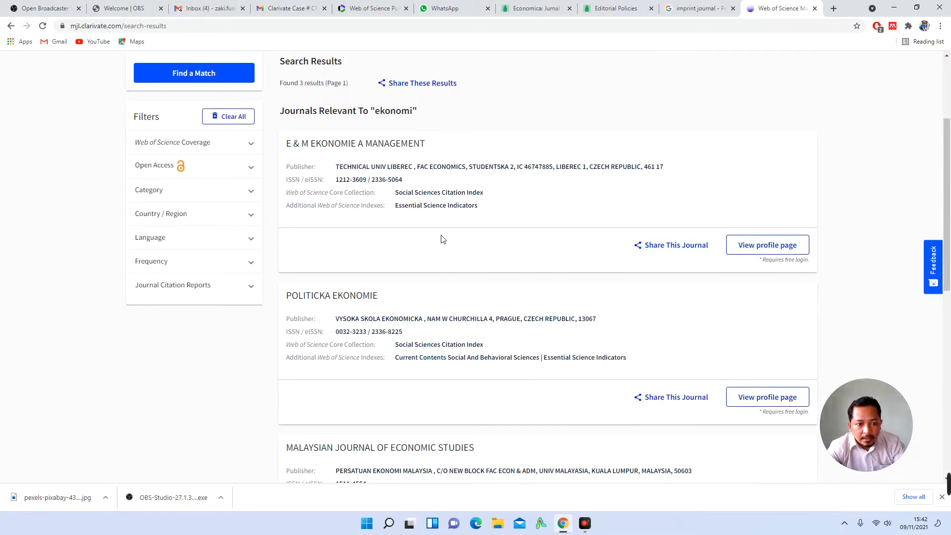
scroll(443, 239, "down", 2)
scroll(442, 240, "down", 4)
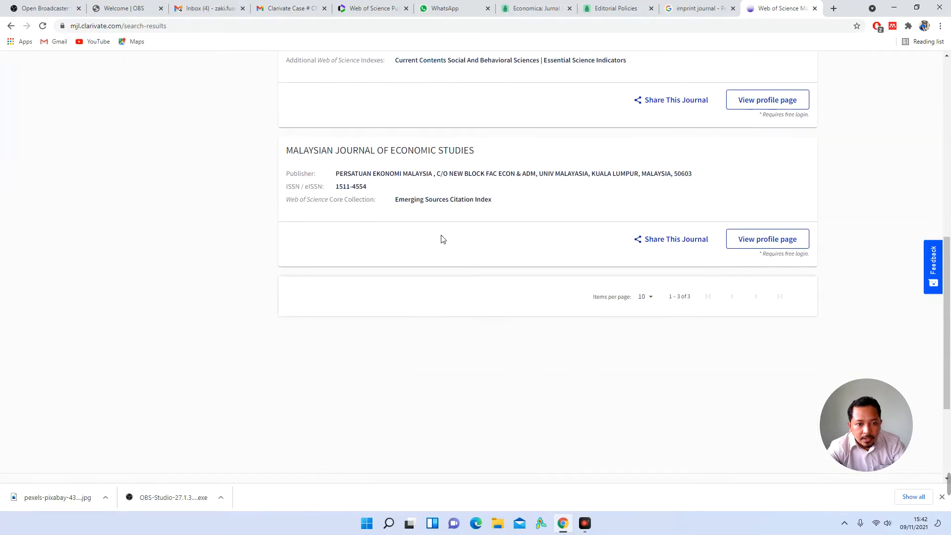
right_click(780, 246)
Step: Confirm the Malaysian Journal of Economic Studies is covered by Emerging Sources Citation Index
left_click(757, 244)
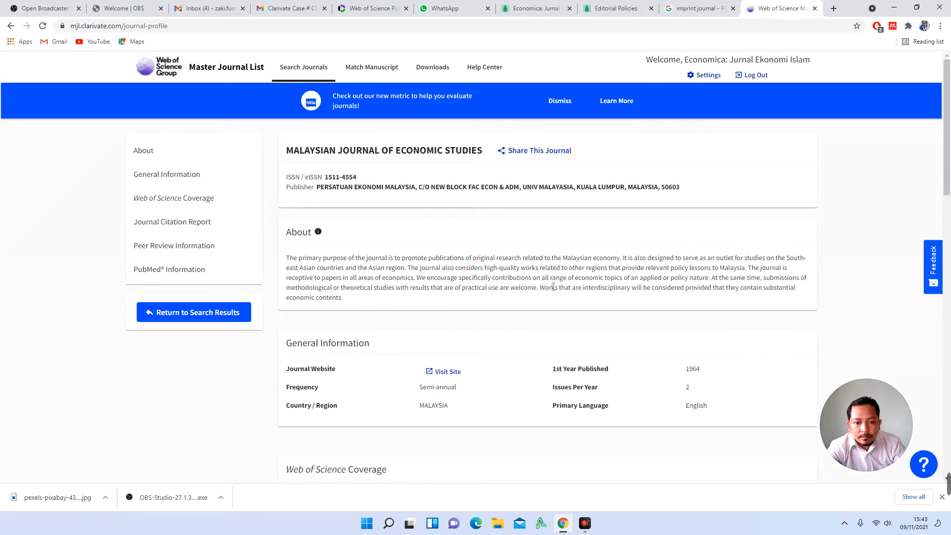
scroll(553, 288, "down", 4)
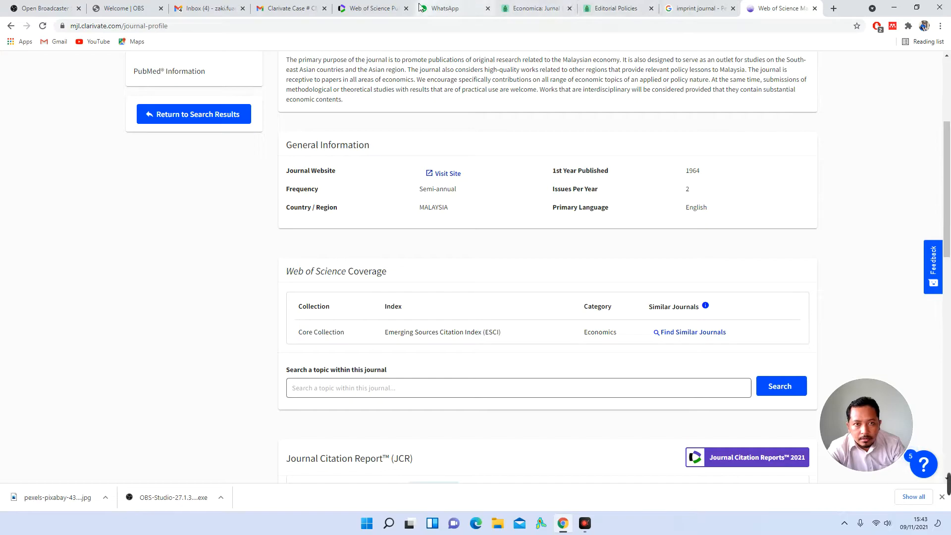
left_click(341, 7)
Step: Collapse the Subject area dropdown so it reads Economics, Social Sciences, Interdisciplinary
scroll(554, 191, "up", 1)
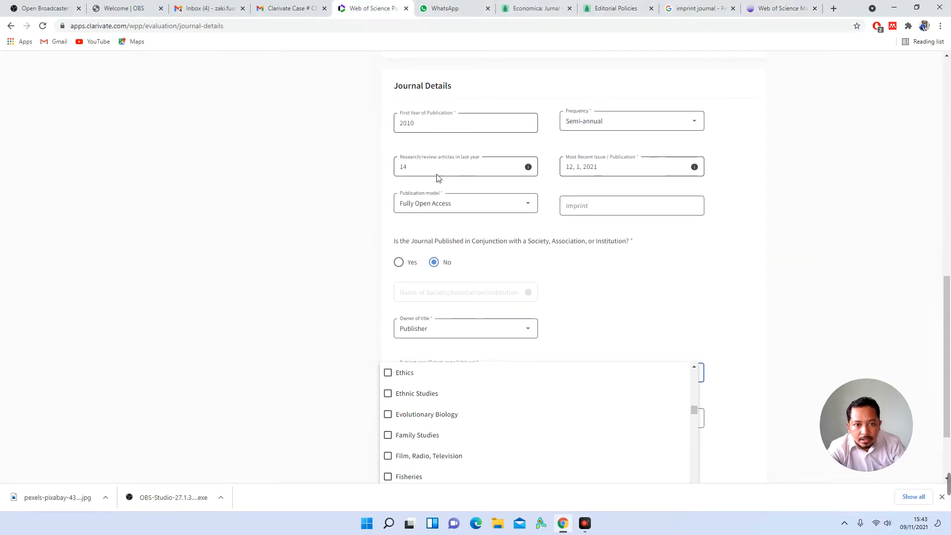
left_click(528, 170)
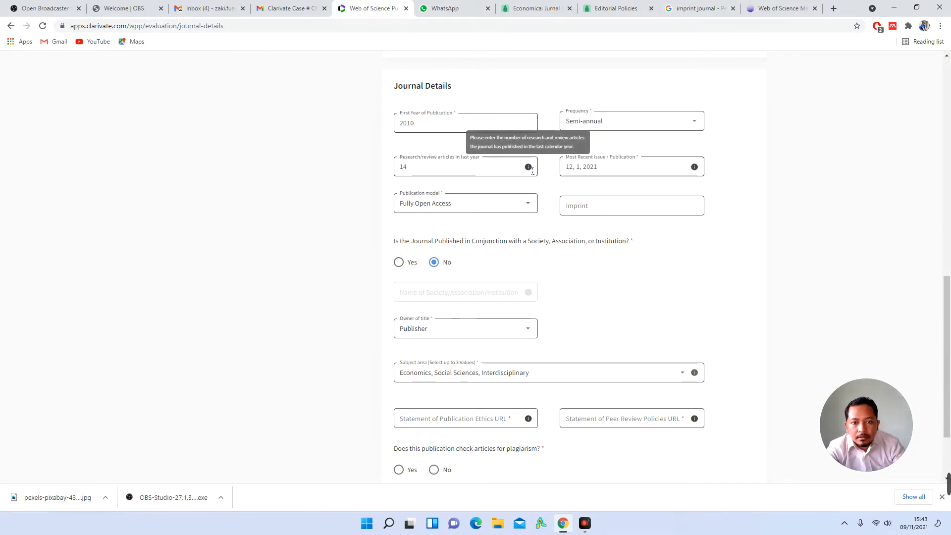
left_click(786, 6)
scroll(627, 221, "down", 2)
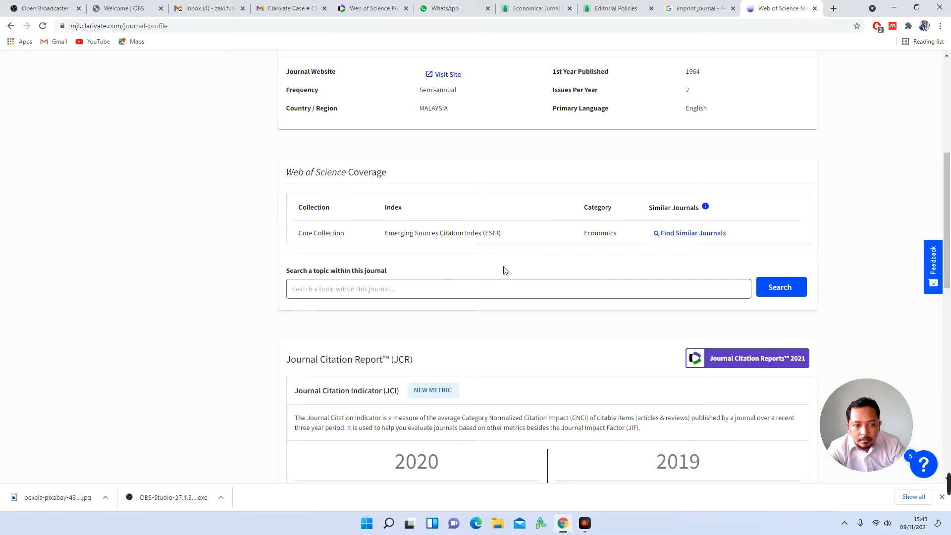
scroll(504, 270, "down", 5)
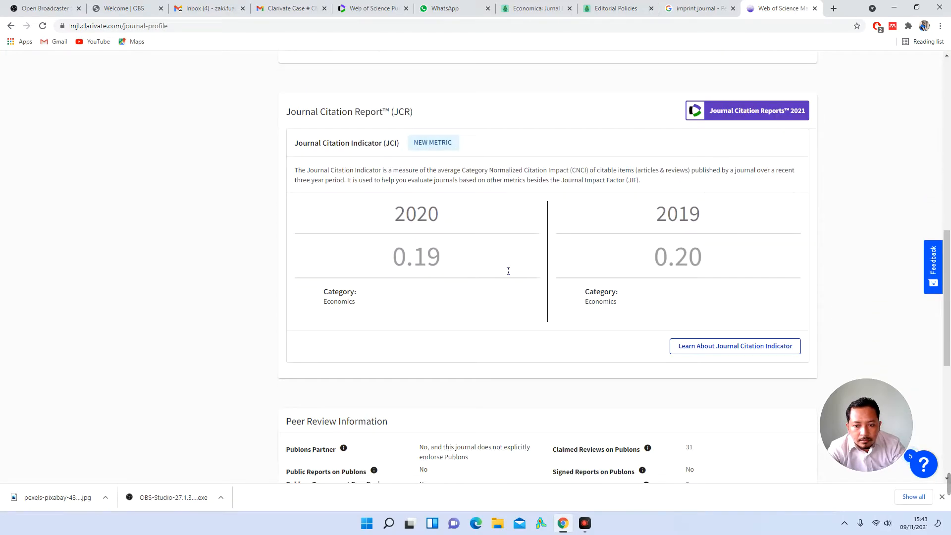
scroll(504, 270, "down", 3)
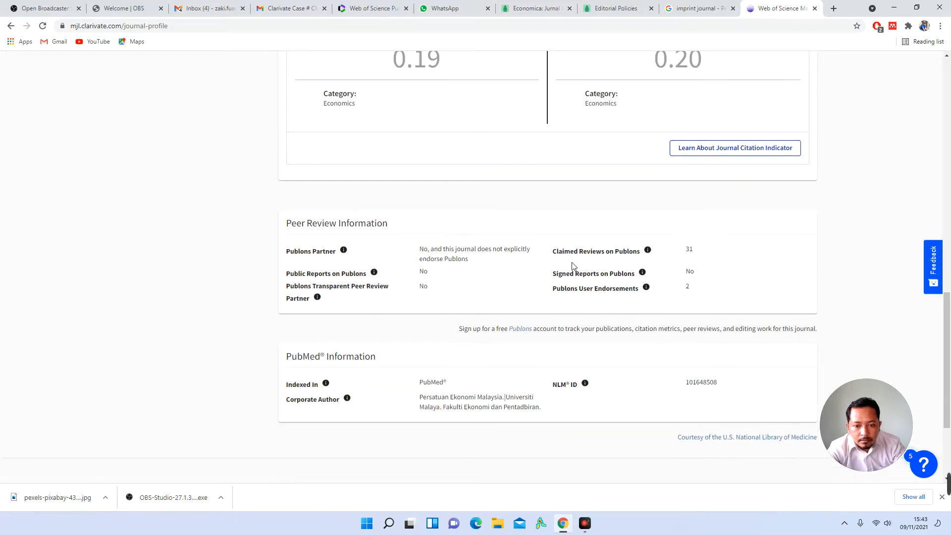
scroll(512, 302, "up", 9)
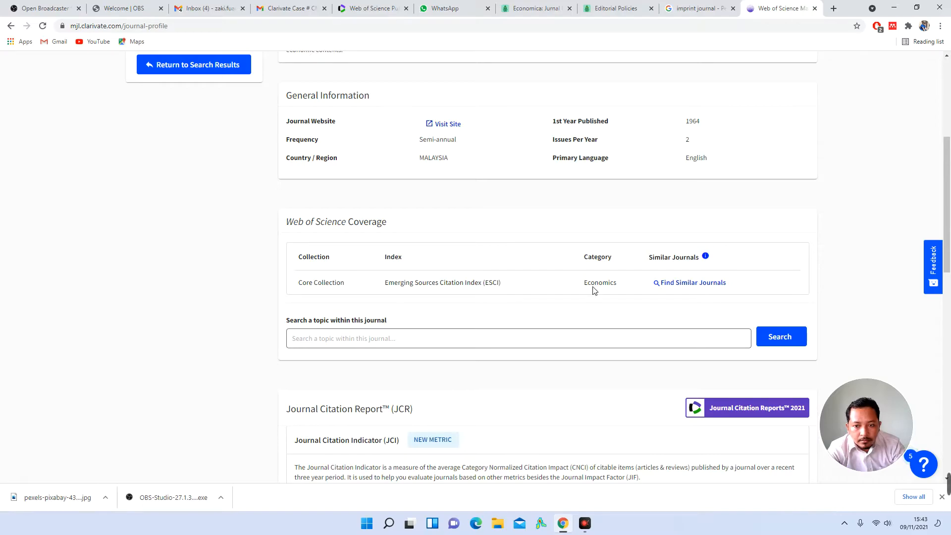
double_click(610, 283)
scroll(610, 286, "up", 2)
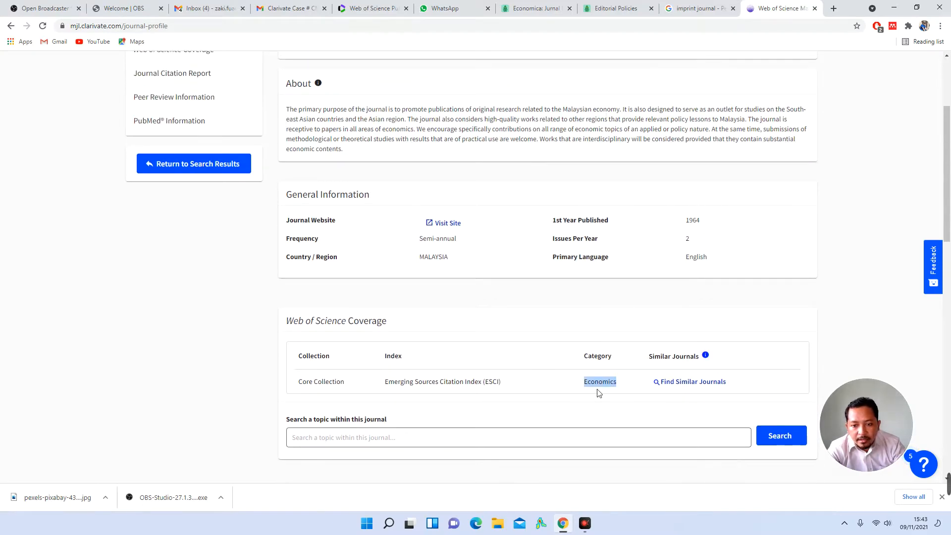
left_click(608, 386)
scroll(614, 372, "up", 3)
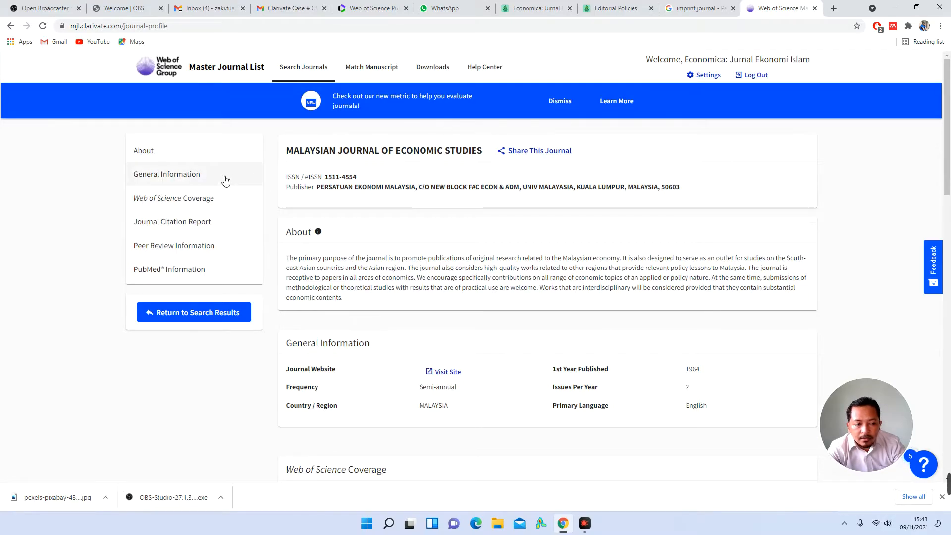
Step: Search the Master Journal List for 'islamic economic'
left_click(308, 71)
left_click(520, 285)
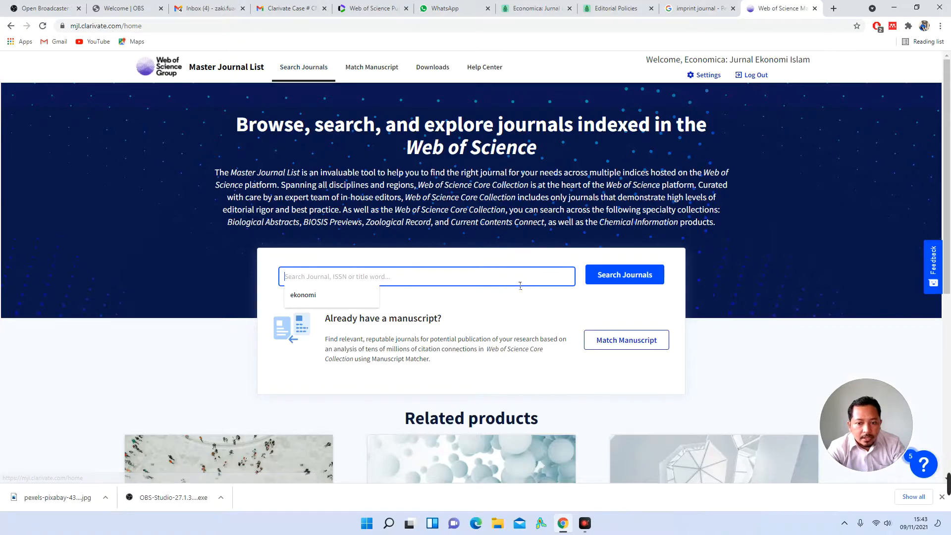
type("islamic eco")
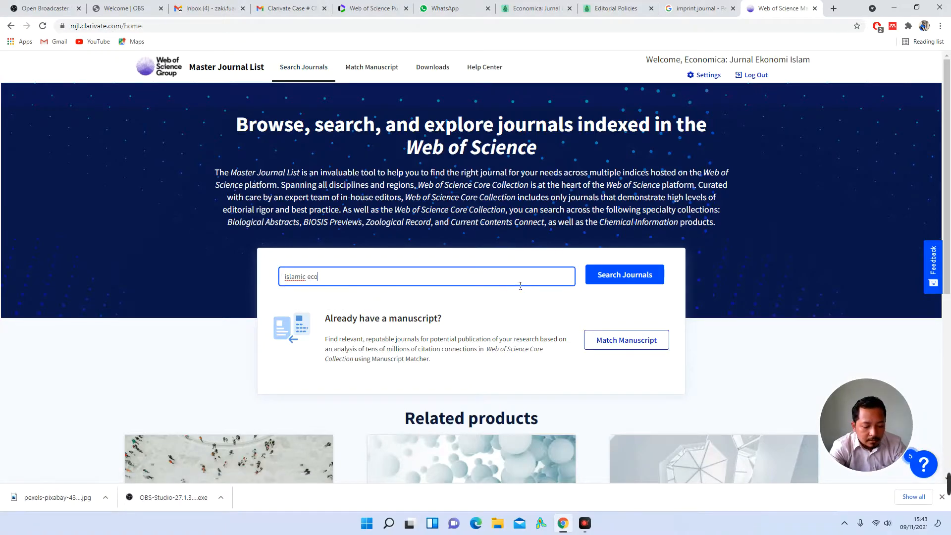
type("nomic")
key("Return")
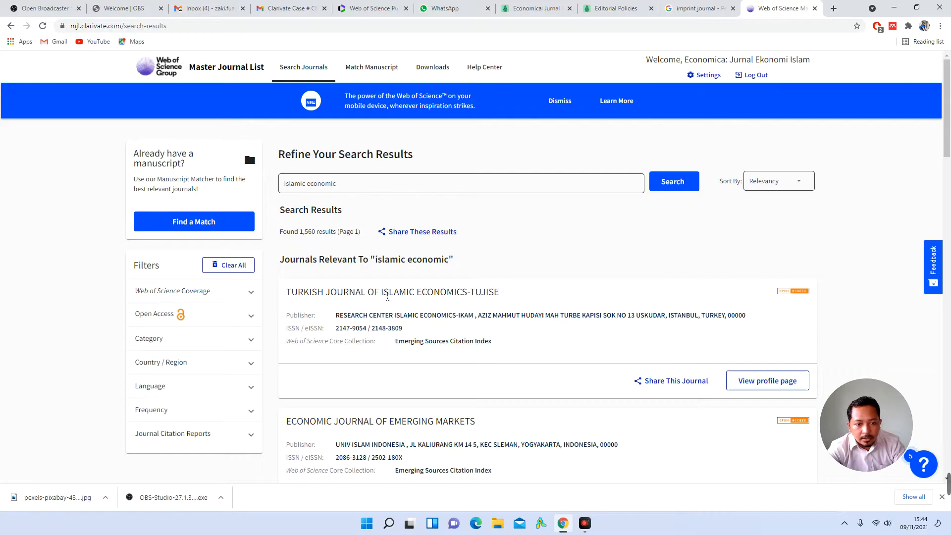
Step: Open the ISRA International Journal of Islamic Finance profile and select its Business, Finance category
scroll(499, 329, "down", 3)
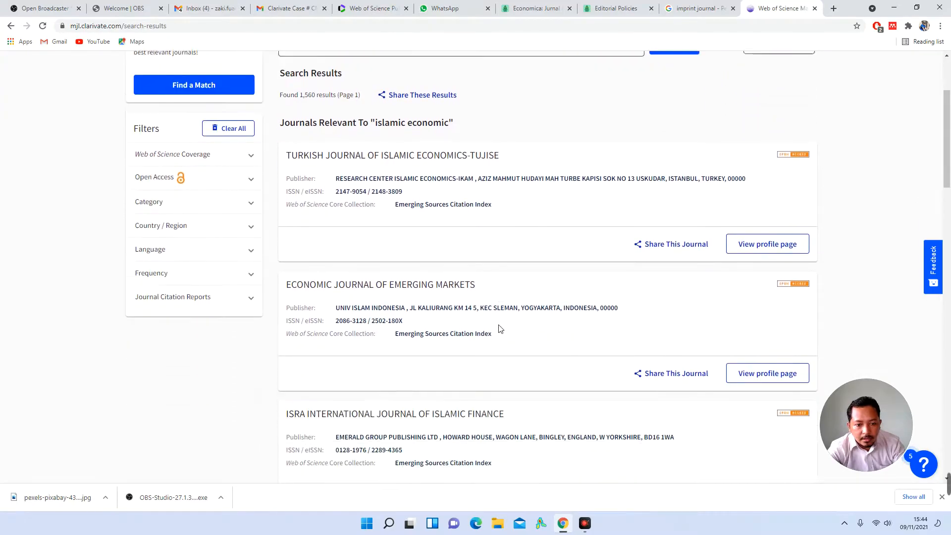
scroll(461, 292, "down", 2)
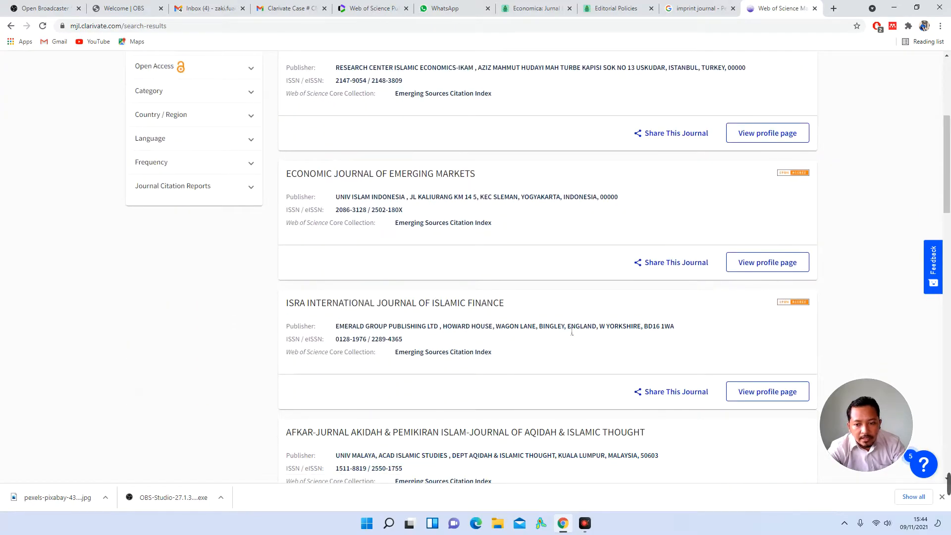
left_click(769, 391)
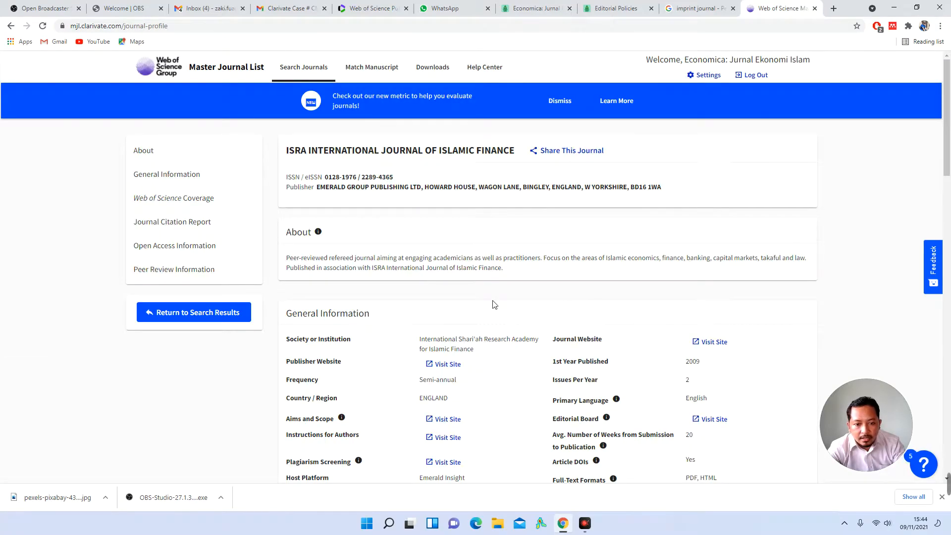
scroll(494, 305, "down", 2)
scroll(562, 321, "down", 5)
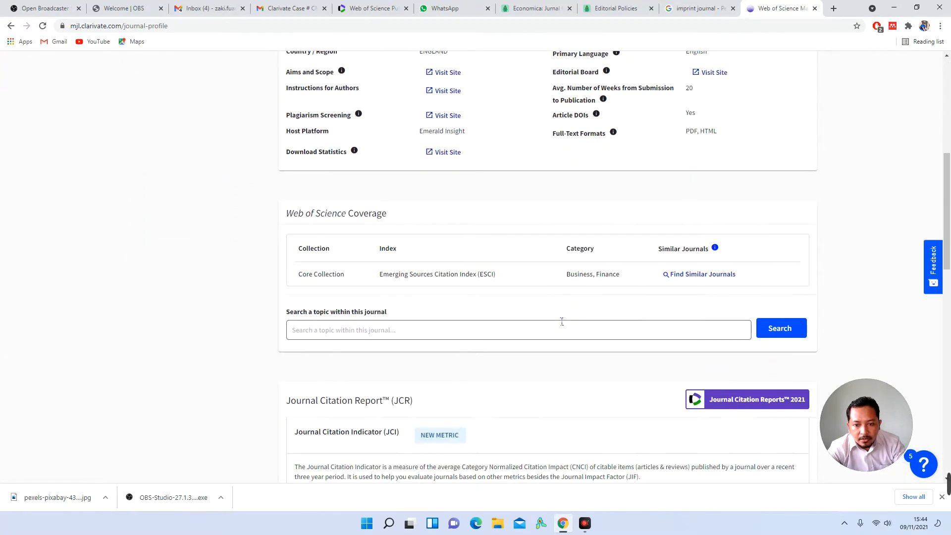
double_click(583, 278)
triple_click(613, 278)
double_click(576, 277)
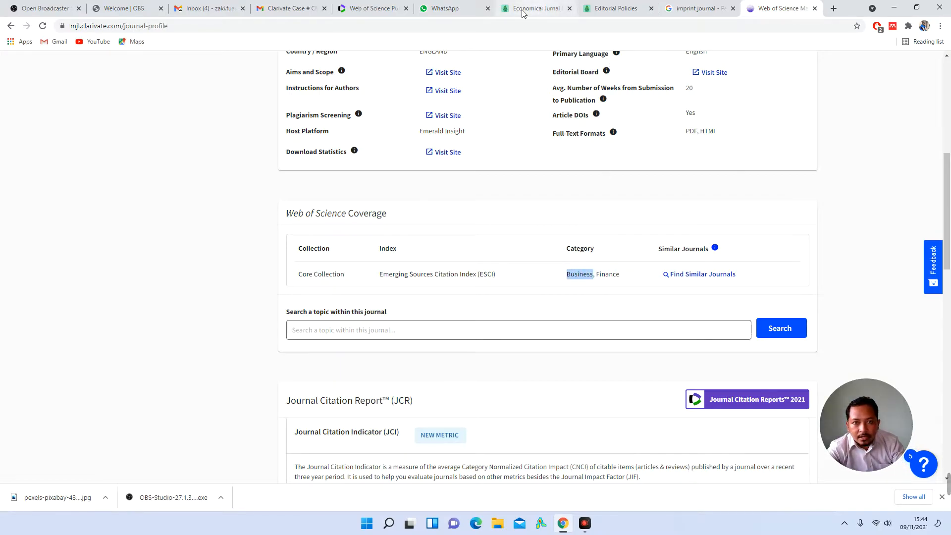
left_click(369, 8)
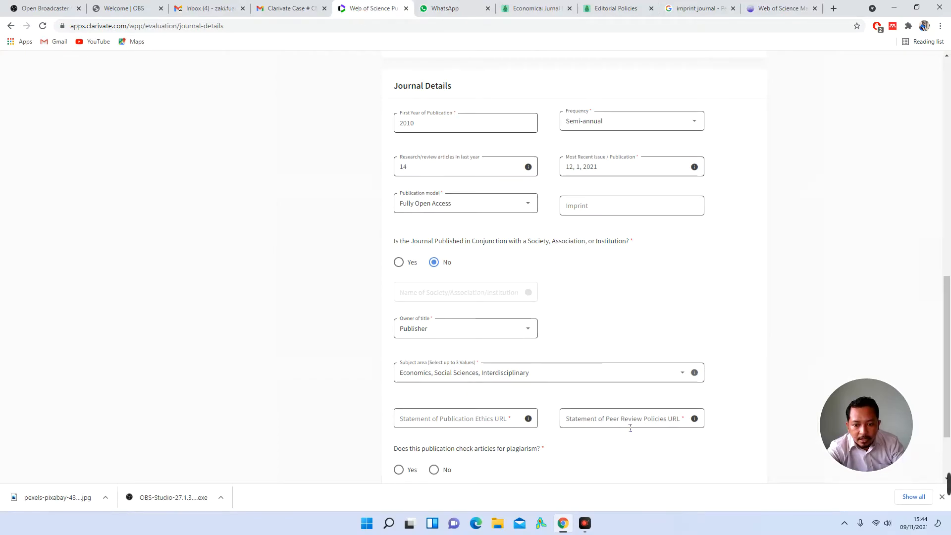
Step: Add Business, Finance to the journal's subject areas
left_click(601, 374)
scroll(574, 367, "up", 15)
scroll(574, 367, "down", 6)
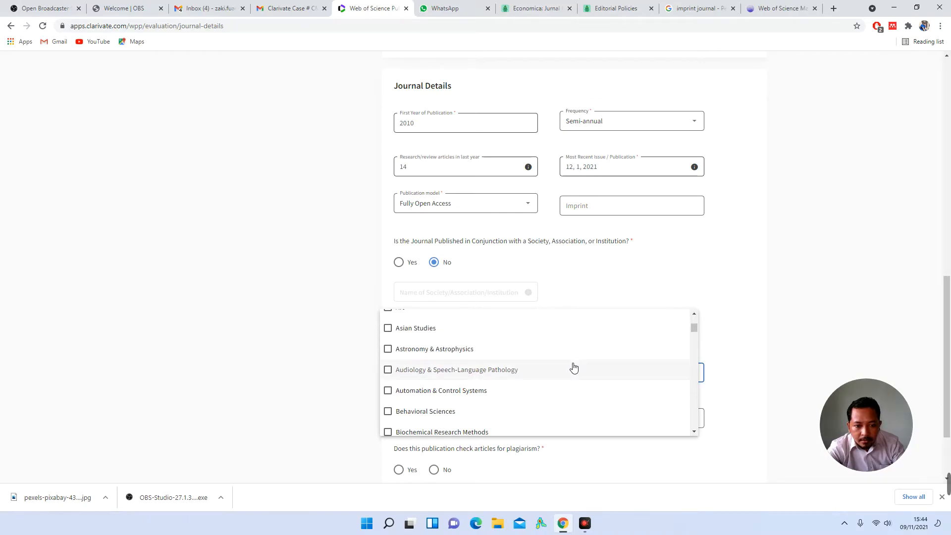
scroll(574, 367, "down", 4)
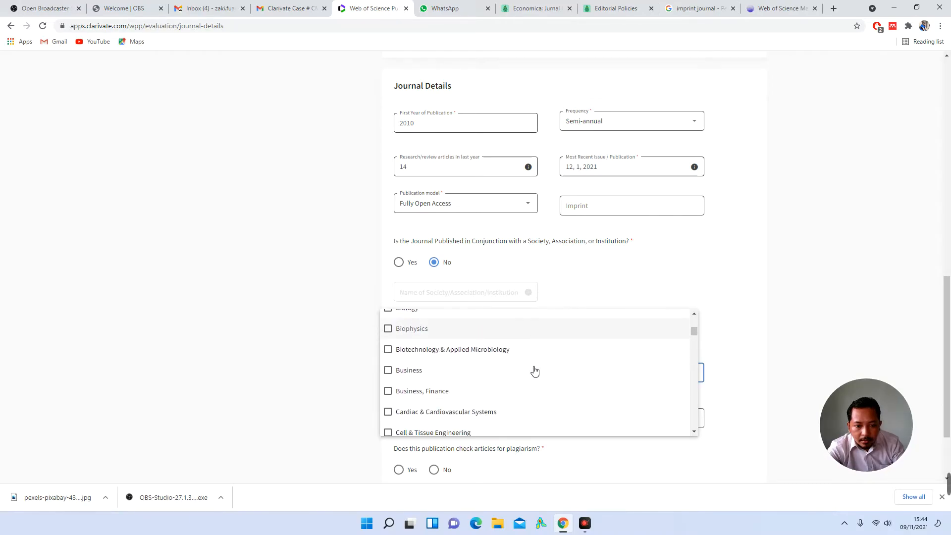
left_click(450, 380)
left_click(714, 345)
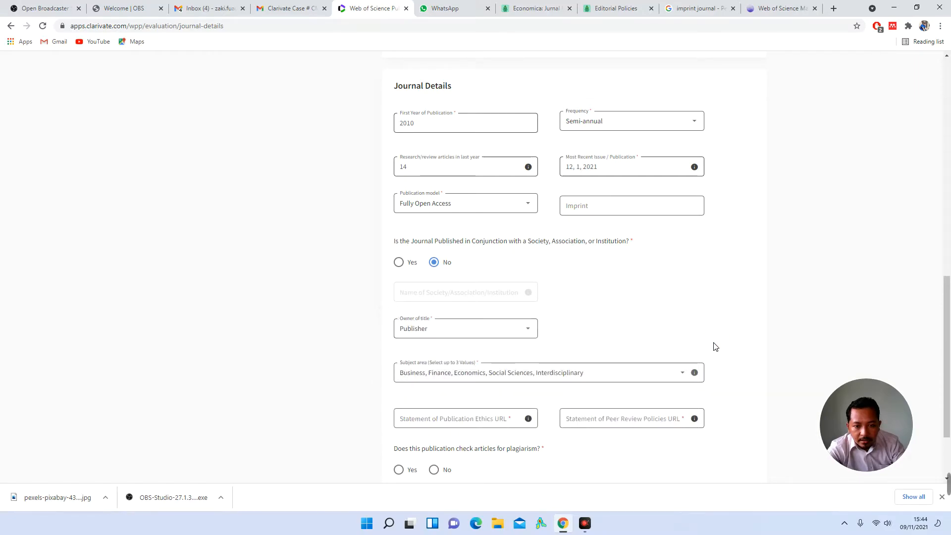
Step: Remove Social Sciences, Interdisciplinary from the subject areas
left_click(618, 378)
scroll(618, 379, "down", 15)
scroll(618, 378, "down", 20)
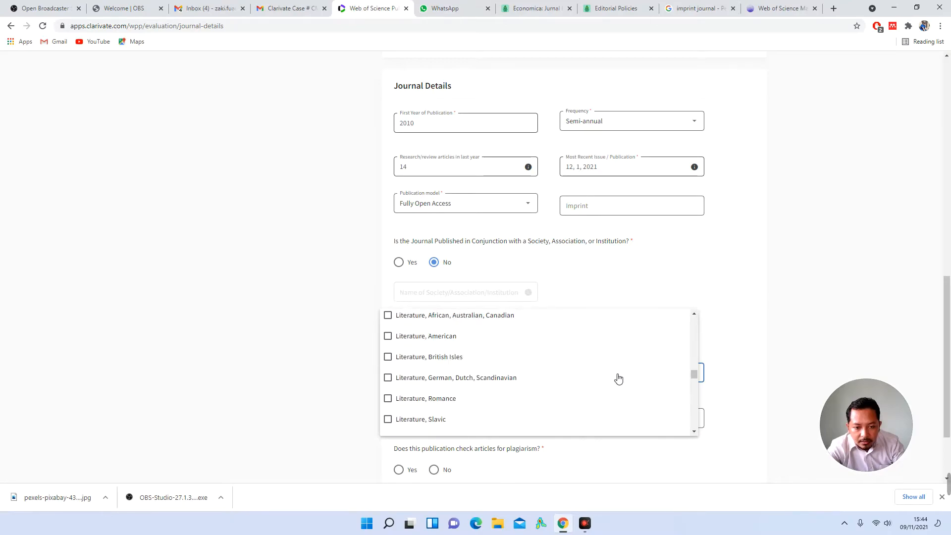
scroll(618, 379, "down", 10)
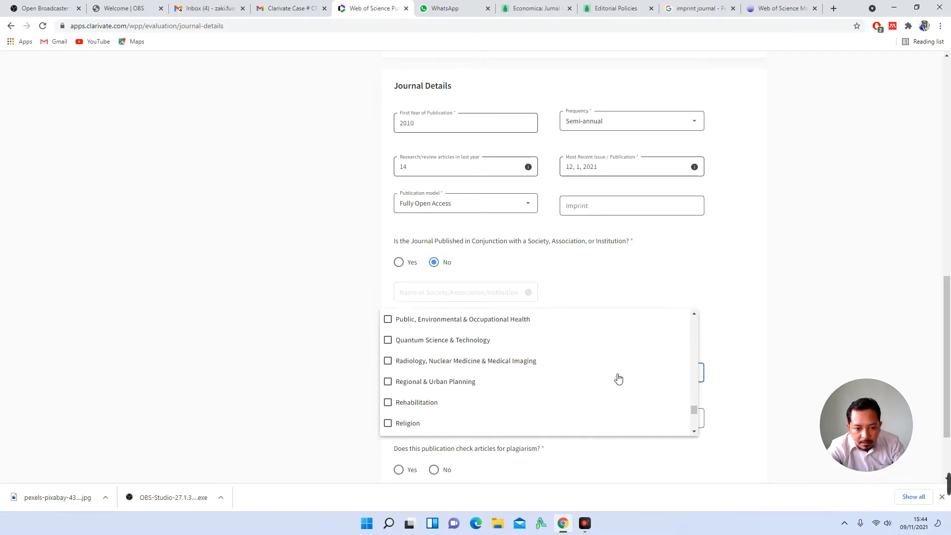
left_click(486, 318)
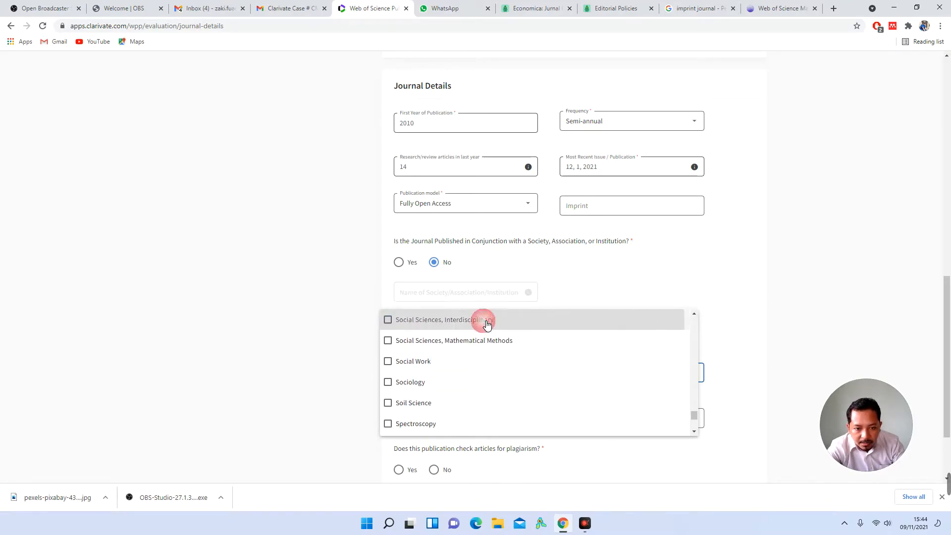
left_click(596, 293)
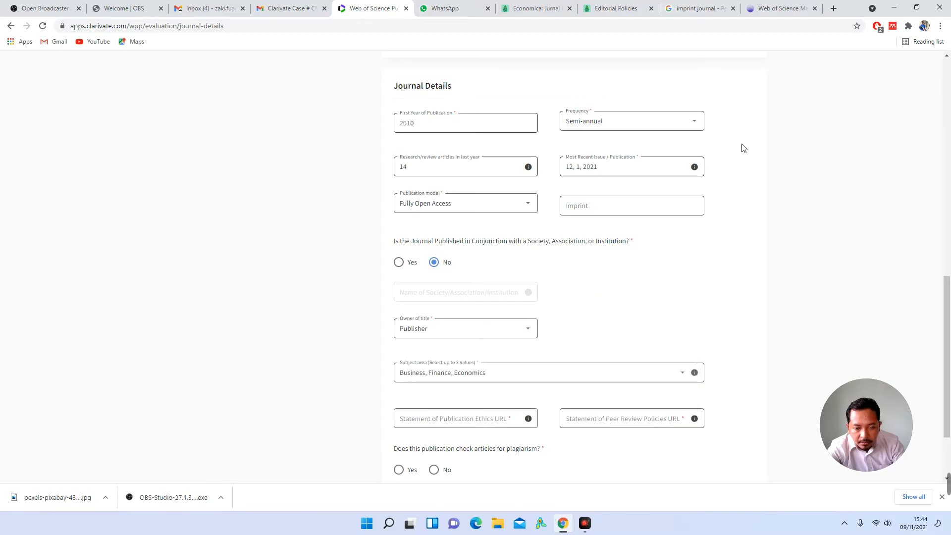
Step: Highlight the ISRA profile's Business, Finance category, ESCI index and society name
left_click(775, 10)
double_click(603, 273)
double_click(568, 273)
left_click(602, 281)
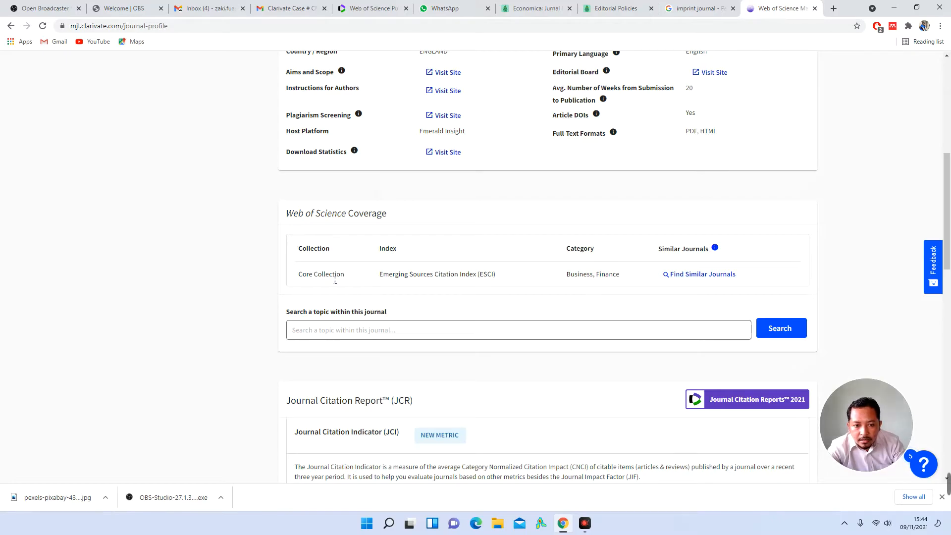
triple_click(405, 278)
scroll(432, 304, "up", 4)
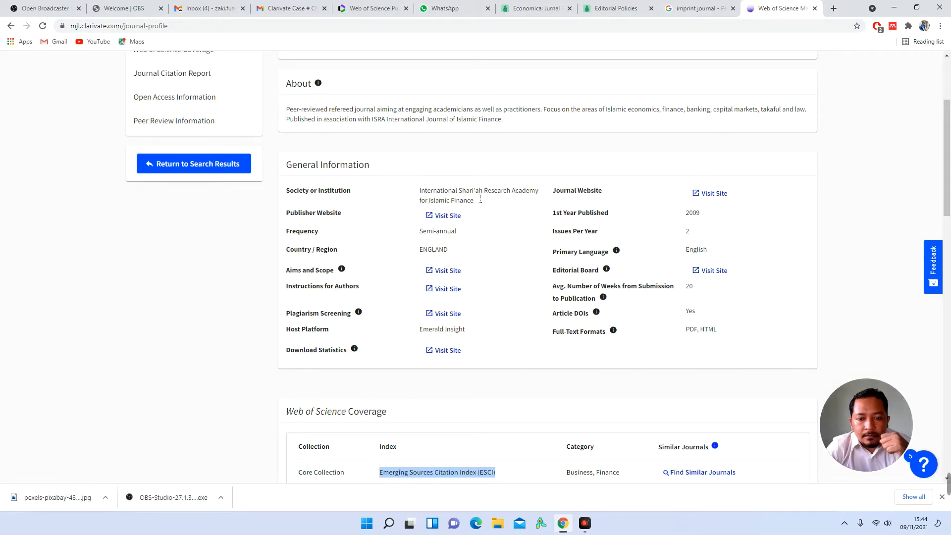
triple_click(479, 198)
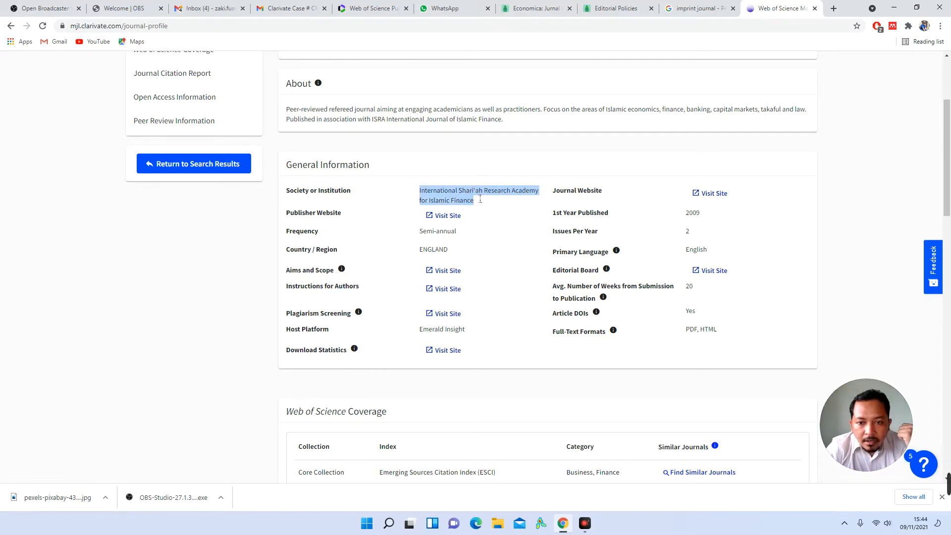
left_click(440, 196)
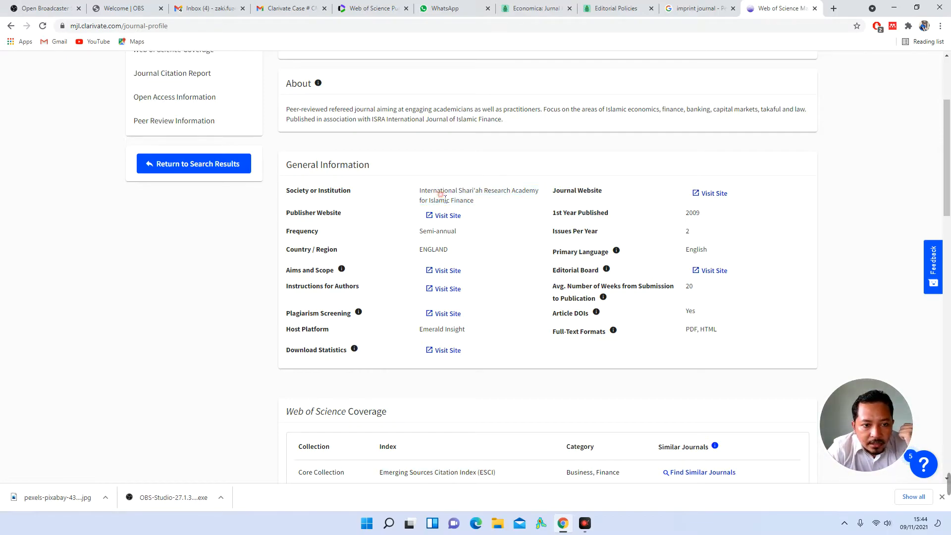
triple_click(490, 195)
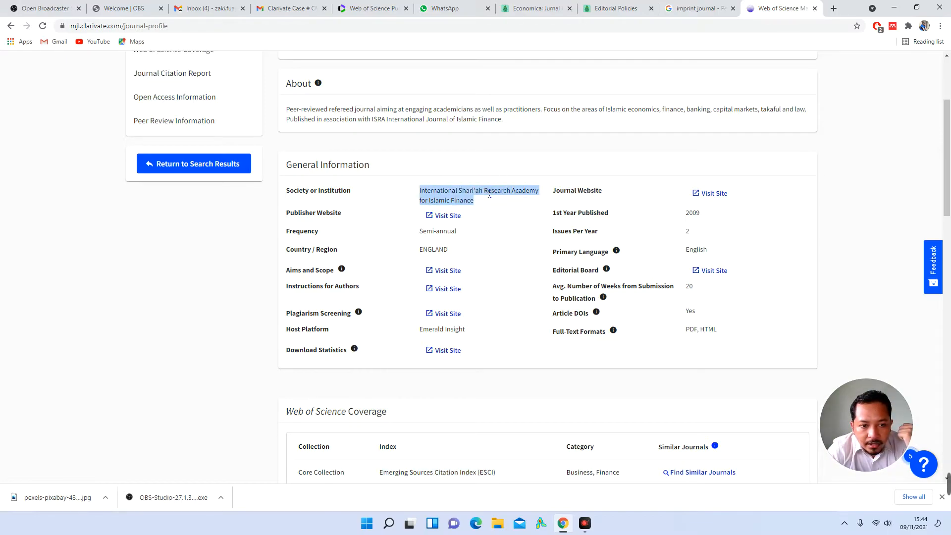
left_click(448, 233)
Step: Highlight the Semi-annual frequency, ENGLAND, Emerald Insight, 2009 and 2 issues per year values
triple_click(447, 232)
triple_click(442, 251)
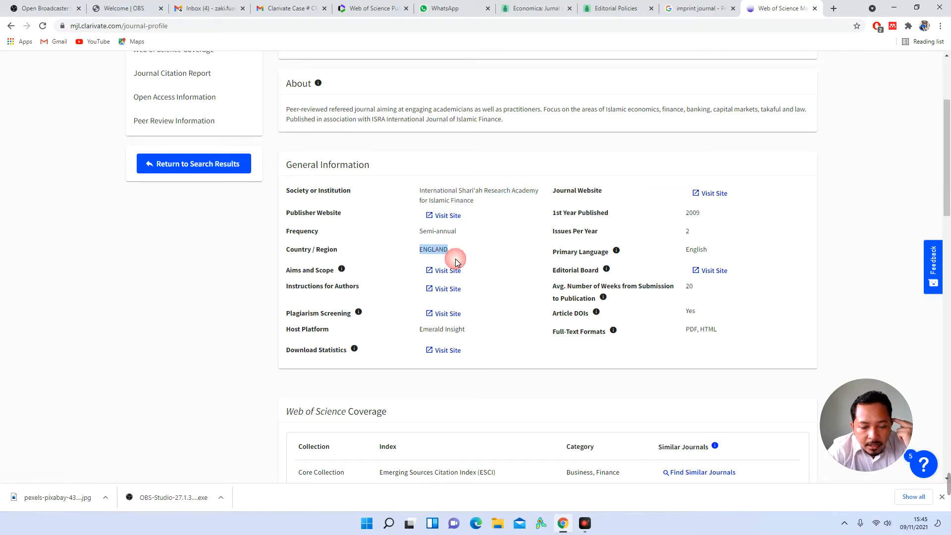
left_click(489, 269)
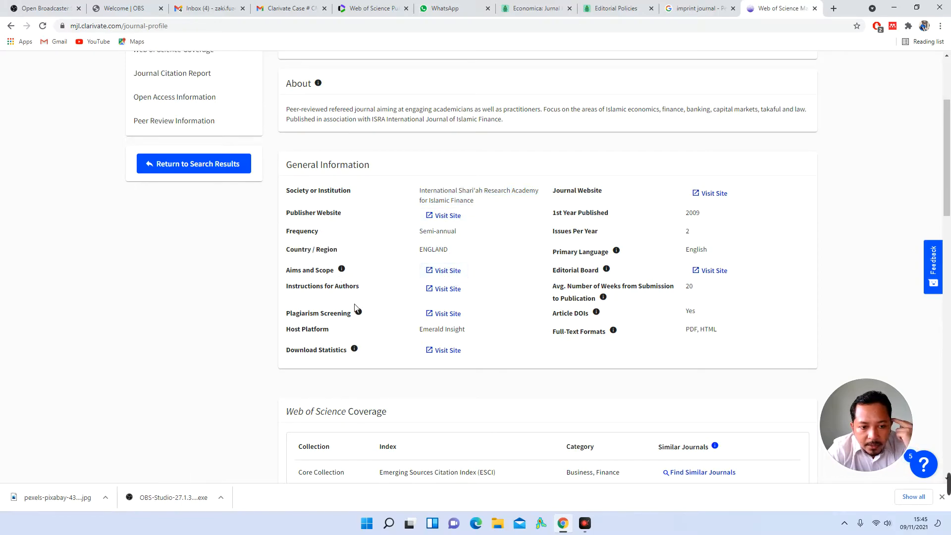
triple_click(450, 328)
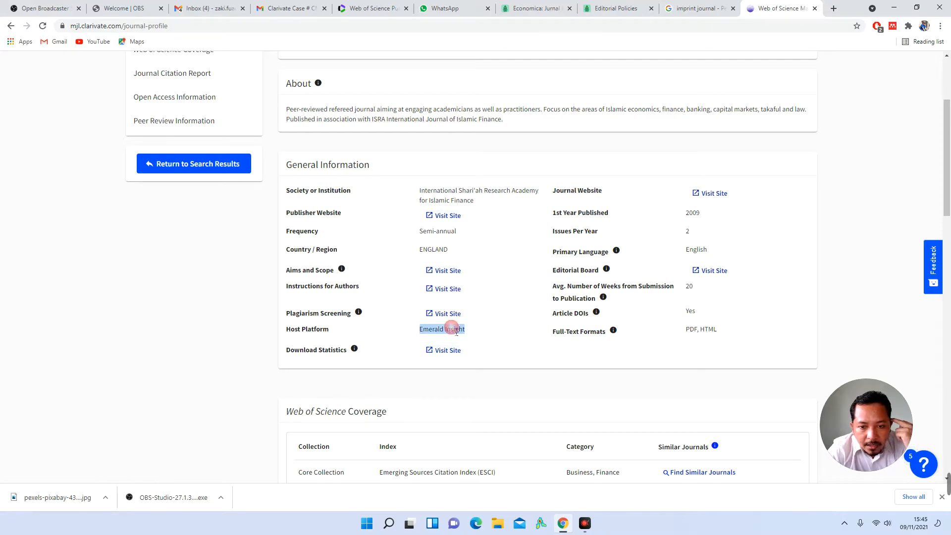
double_click(573, 213)
double_click(604, 214)
left_click(702, 216)
triple_click(580, 233)
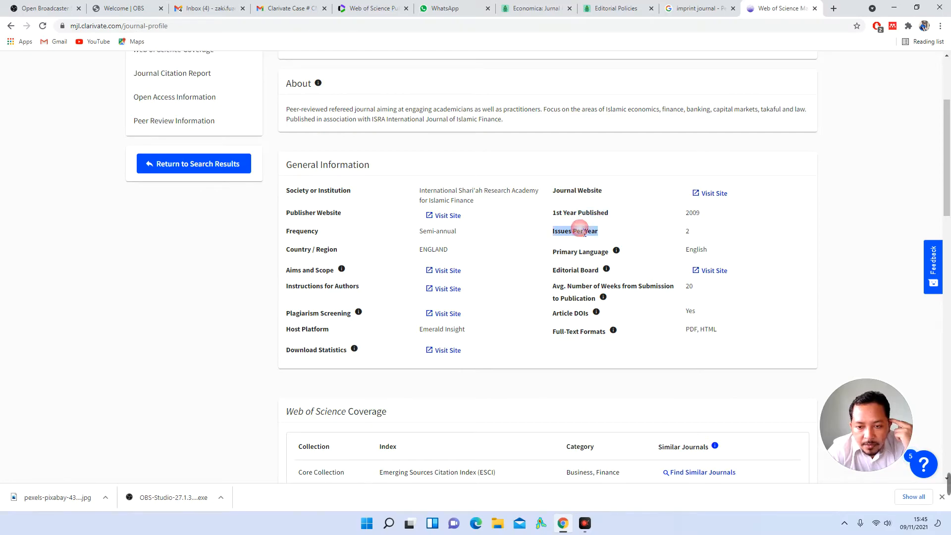
left_click(687, 232)
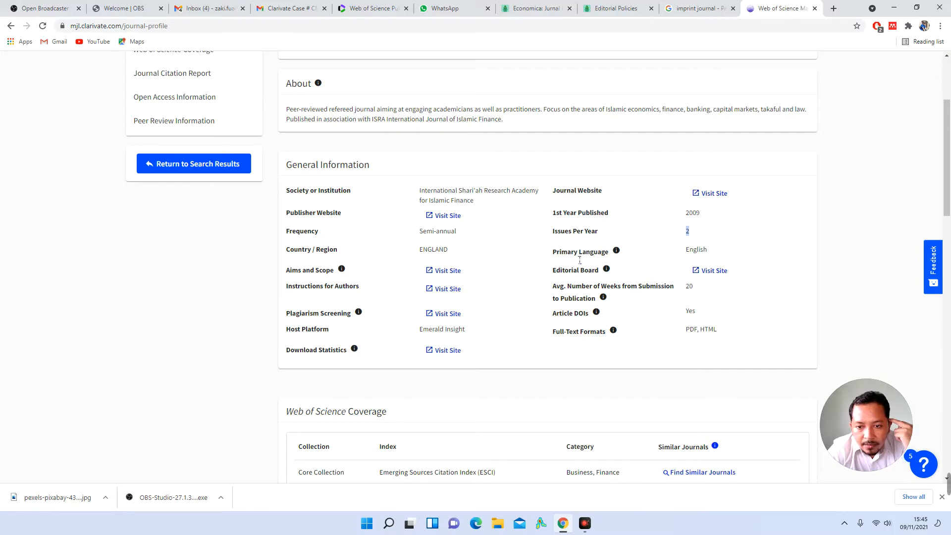
double_click(695, 250)
double_click(696, 249)
left_click(692, 255)
Step: Review the lower part of the Journal Details form
left_click(371, 8)
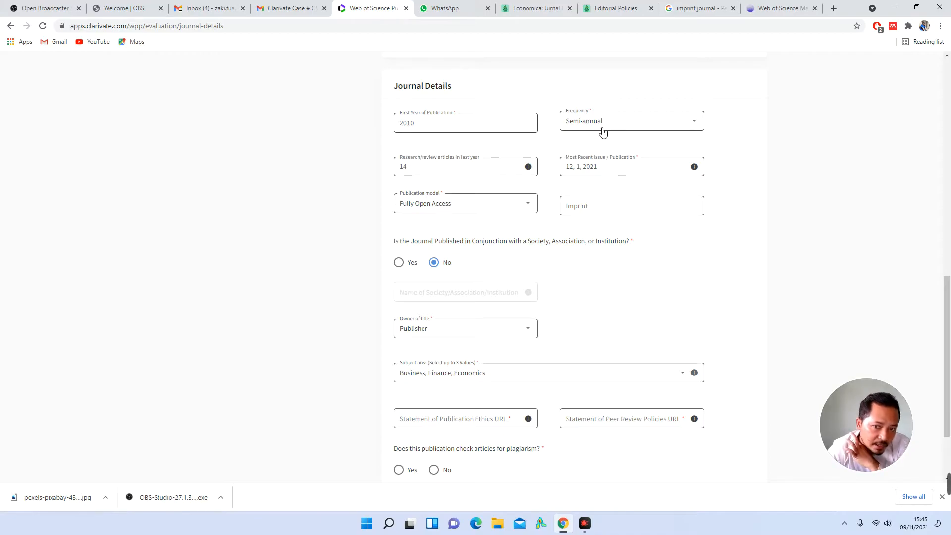
left_click(738, 140)
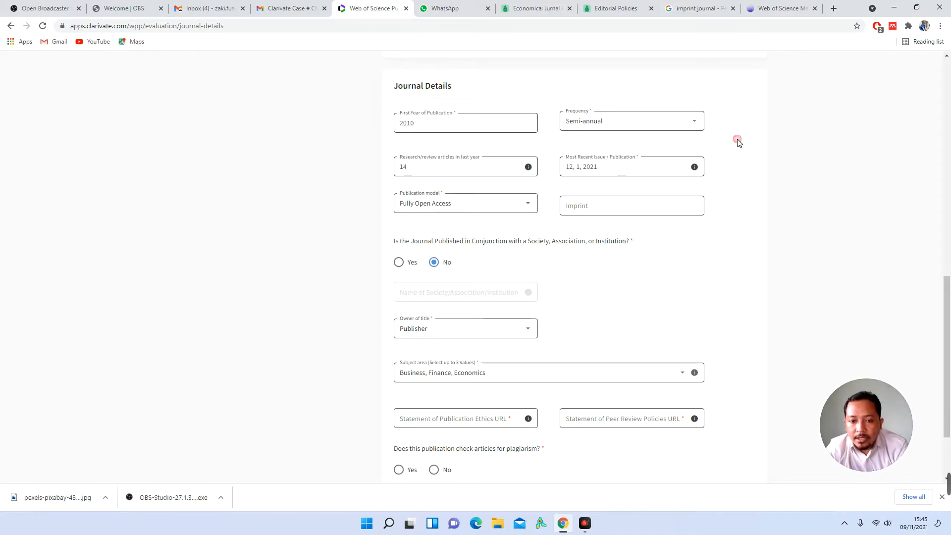
scroll(739, 143, "down", 1)
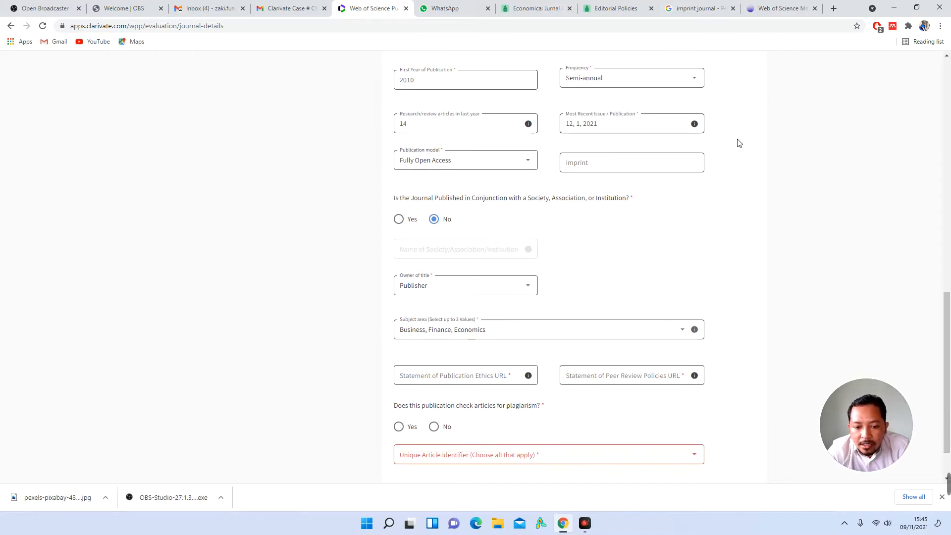
scroll(639, 281, "down", 1)
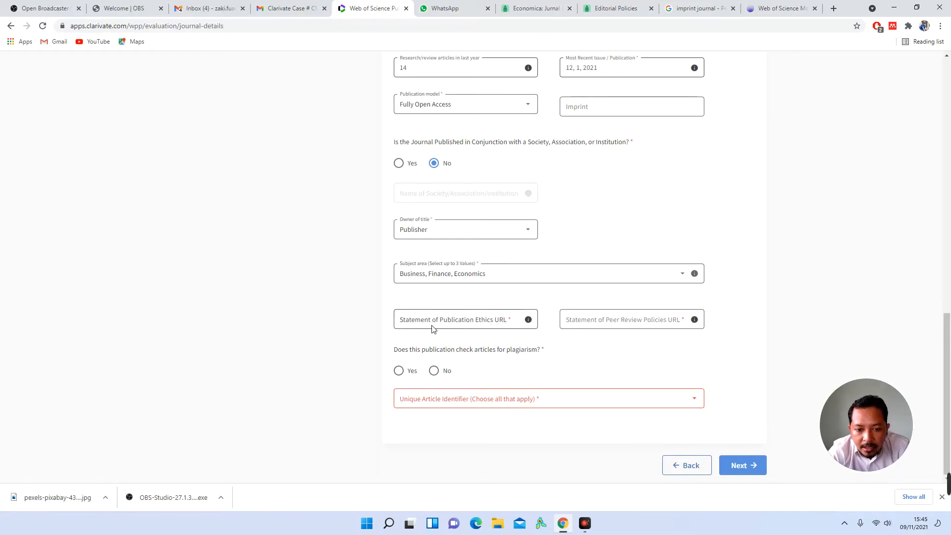
Step: Open Economica's Publication Ethics page and select its web address for copying
left_click(534, 9)
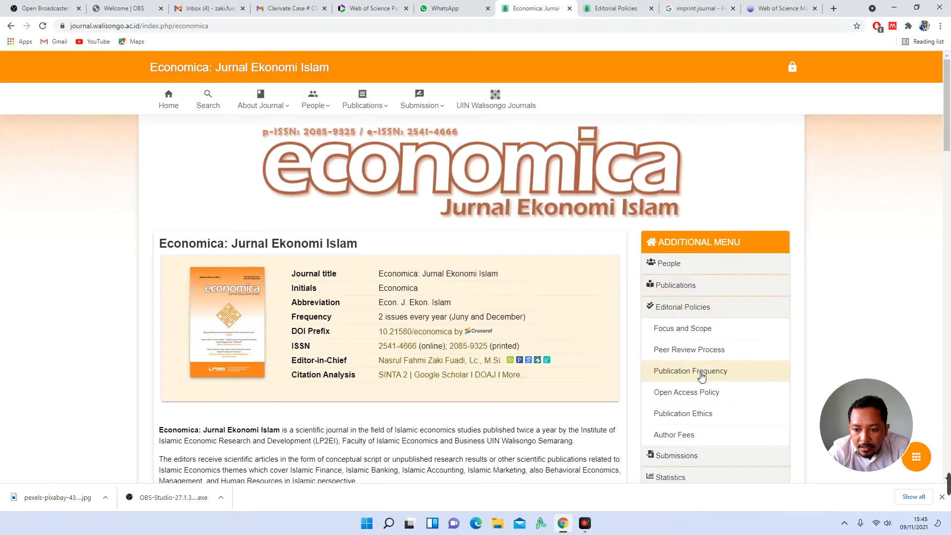
left_click(691, 420)
left_click(416, 28)
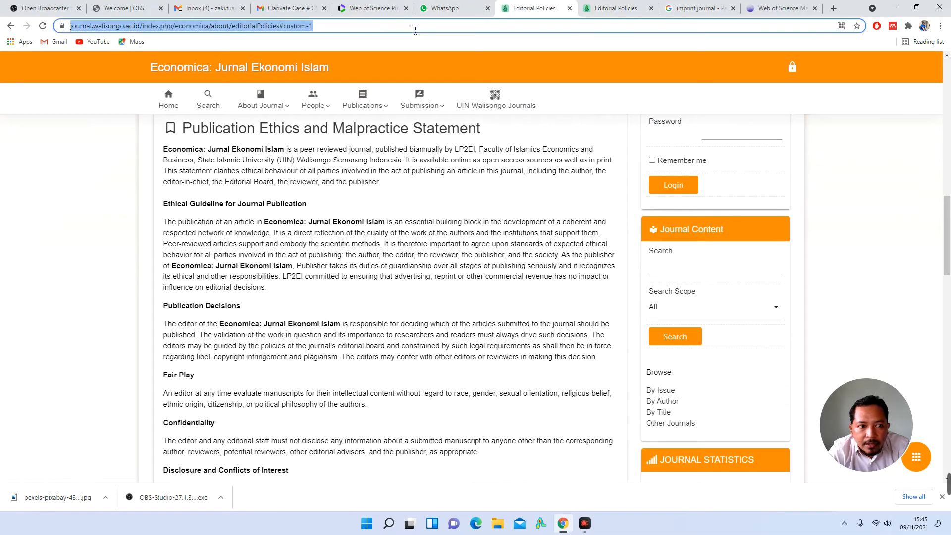
right_click(415, 30)
Step: Paste the Economica ethics page address into the Publication Ethics URL field
left_click(450, 82)
left_click(376, 8)
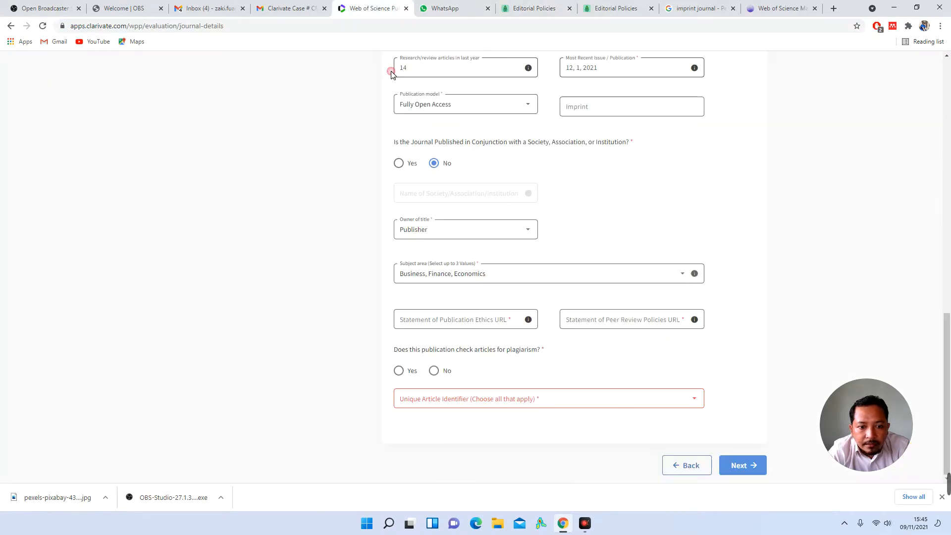
right_click(469, 318)
left_click(456, 323)
right_click(467, 331)
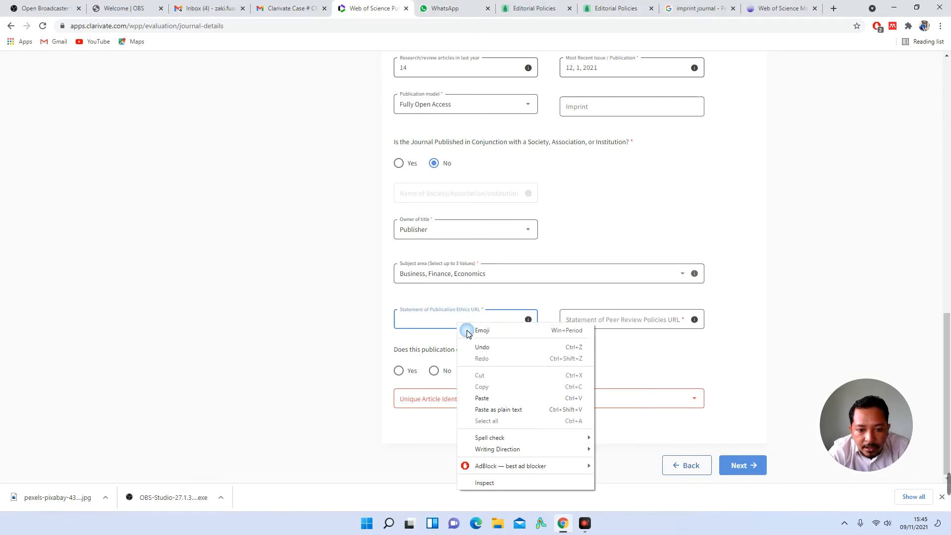
left_click(502, 398)
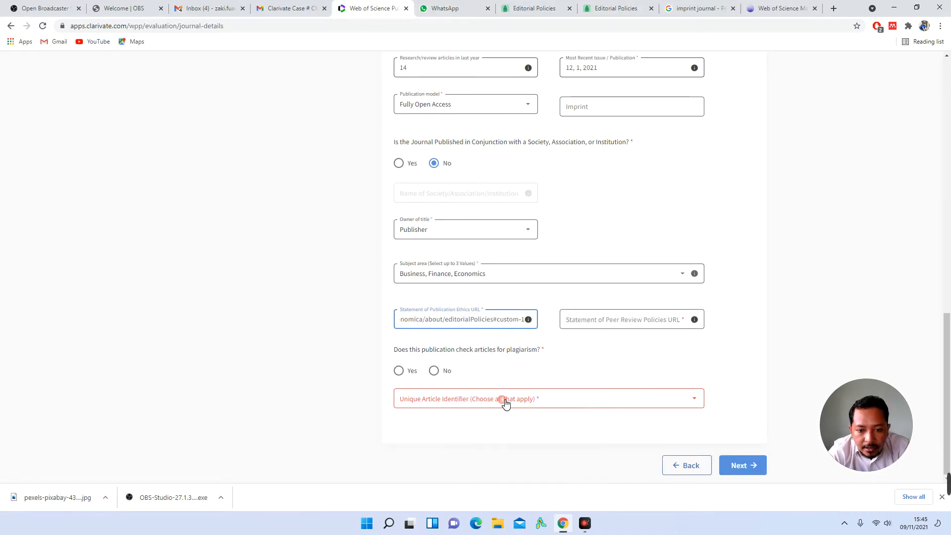
Step: Copy the address of Economica's Peer Review Process page
left_click(650, 322)
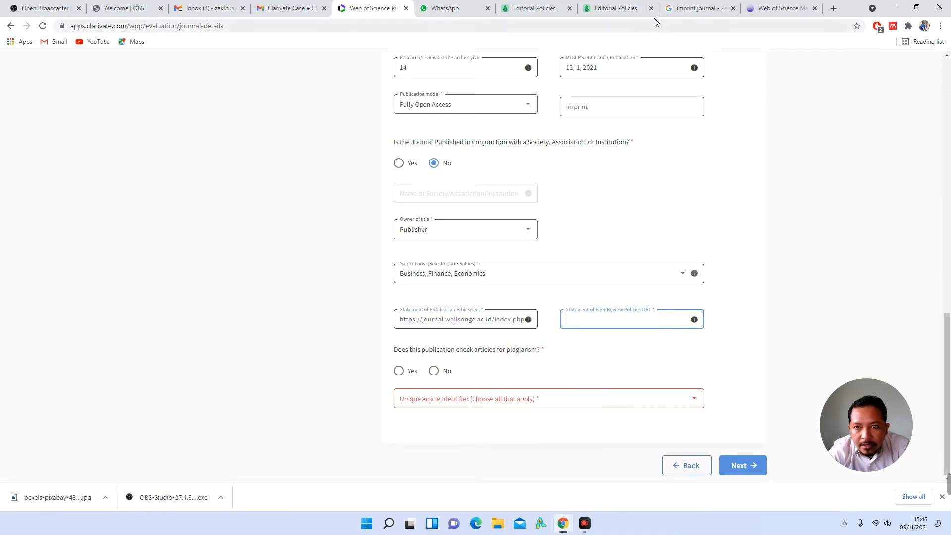
left_click(535, 8)
scroll(703, 263, "up", 7)
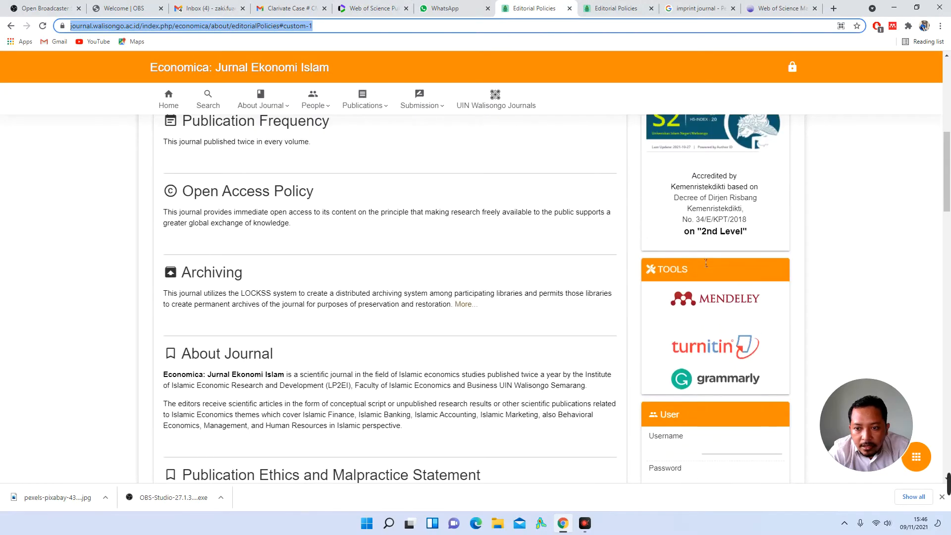
scroll(706, 263, "up", 8)
left_click(690, 281)
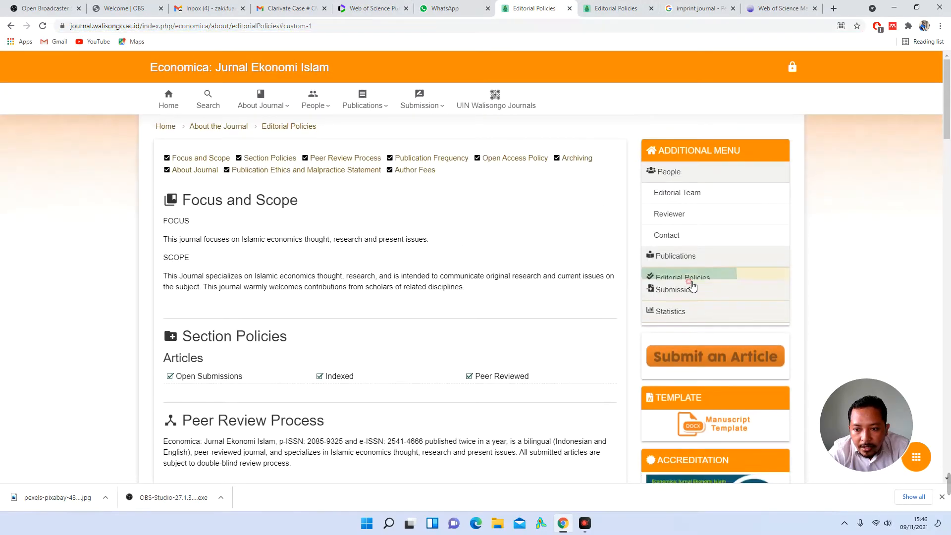
left_click(700, 259)
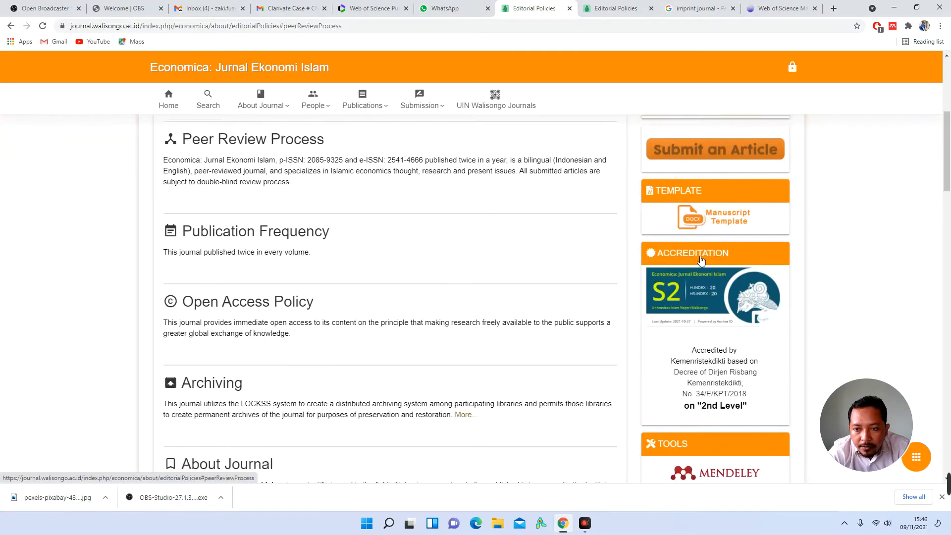
left_click(367, 26)
right_click(367, 26)
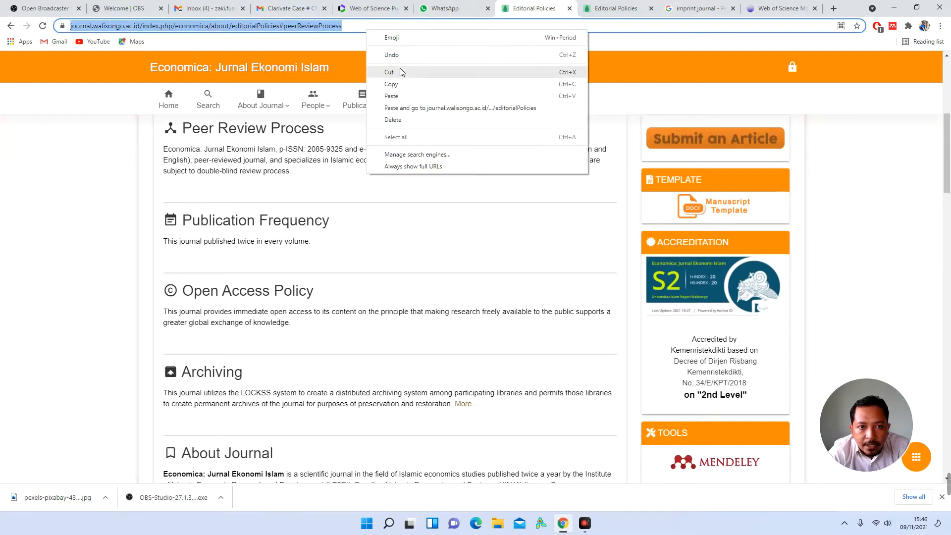
left_click(405, 84)
Step: Paste the peer review address into Peer Review Policies URL and answer Yes to plagiarism checking
left_click(369, 11)
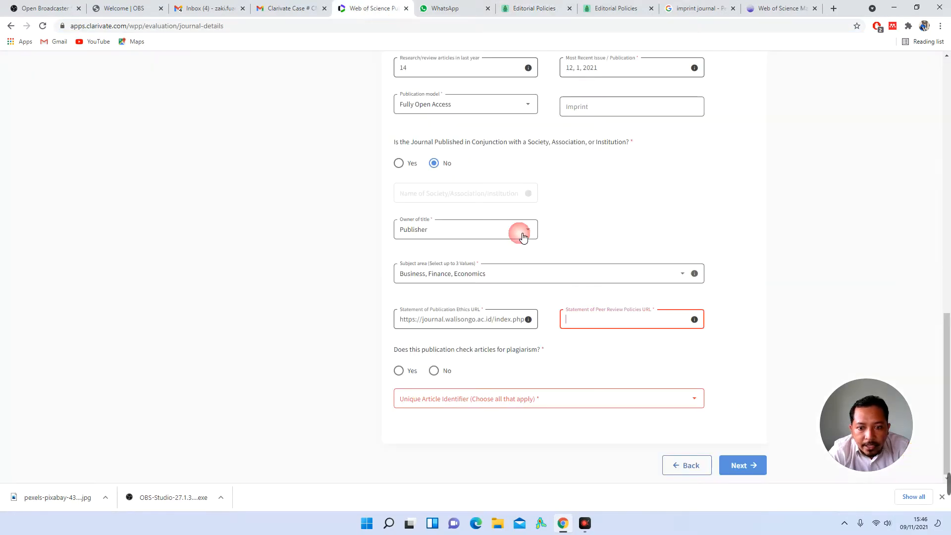
right_click(577, 320)
left_click(604, 393)
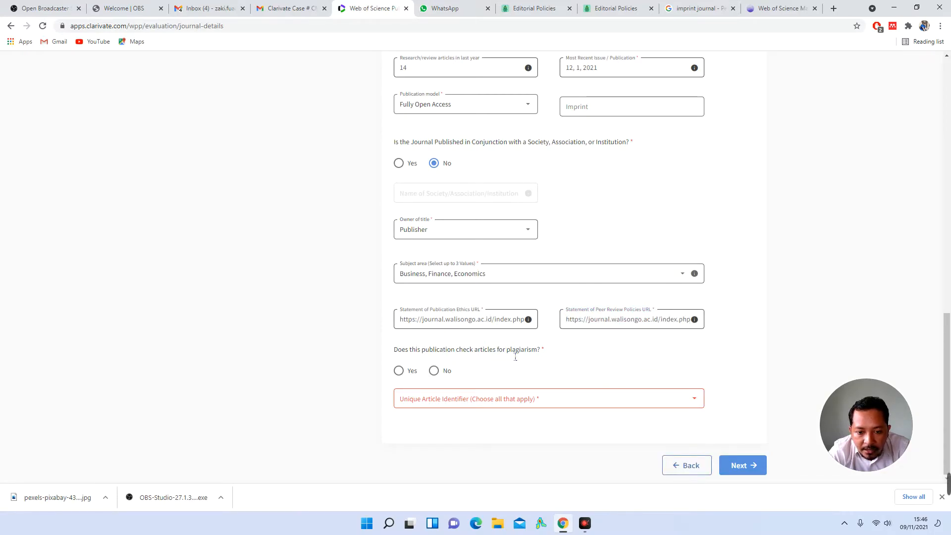
left_click(399, 371)
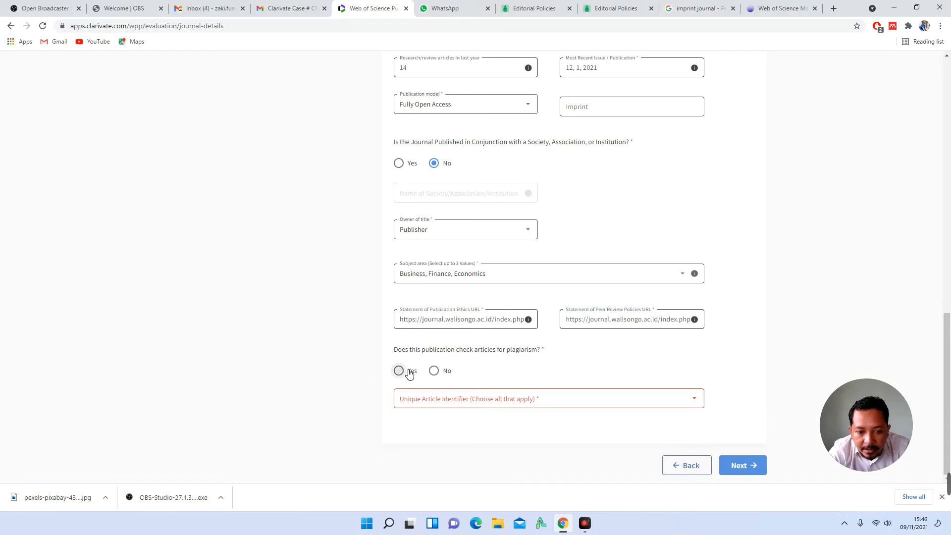
Step: Choose DOI in the Unique Article Identifier list on the Journal Details form
left_click(543, 8)
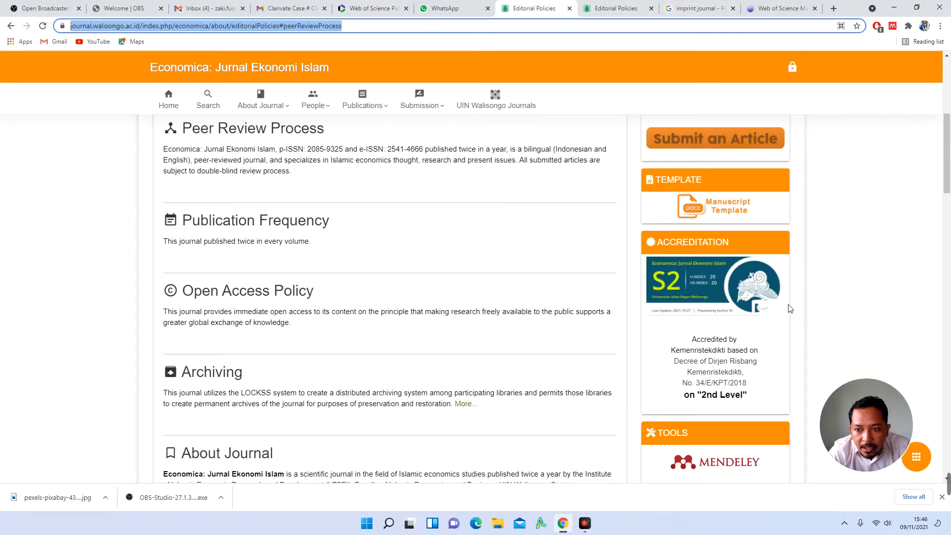
scroll(790, 308, "up", 3)
scroll(779, 302, "down", 7)
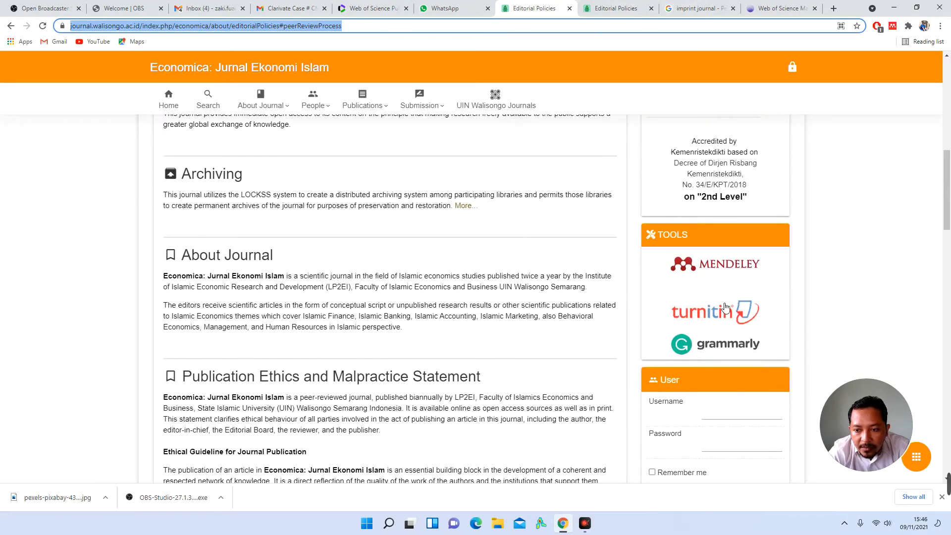
left_click(361, 11)
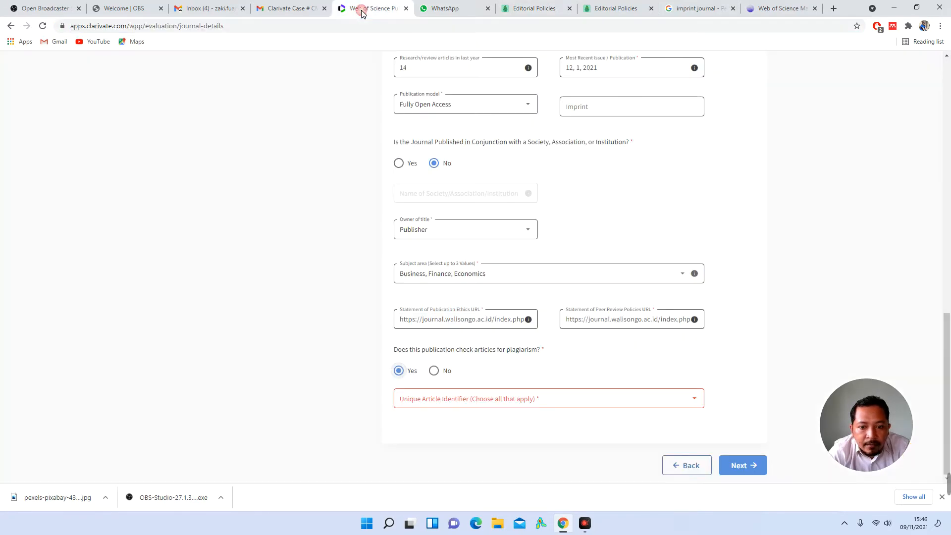
left_click(533, 408)
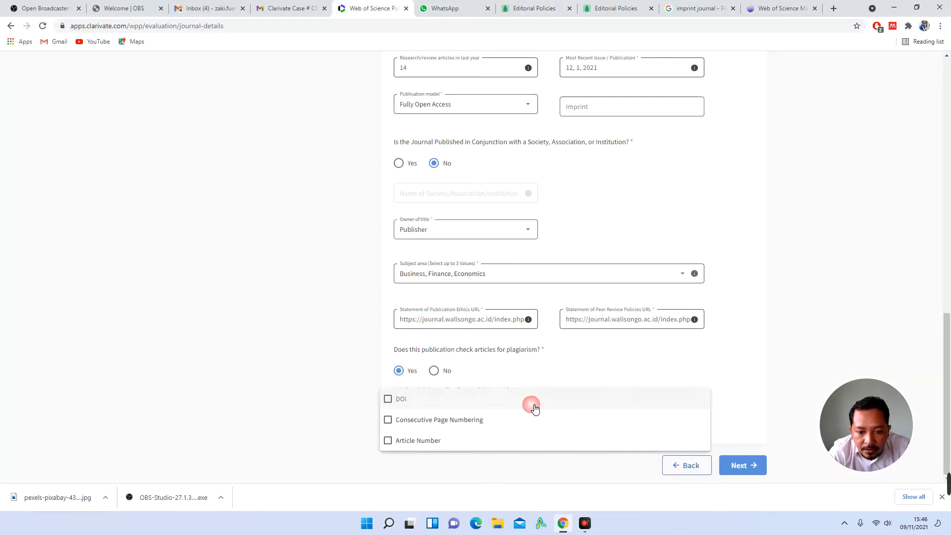
left_click(472, 399)
left_click(746, 391)
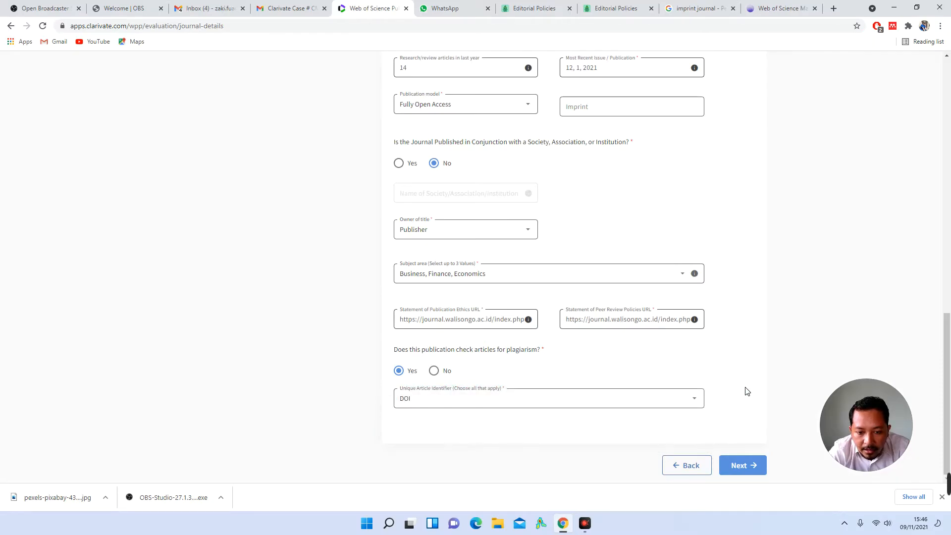
scroll(746, 391, "up", 9)
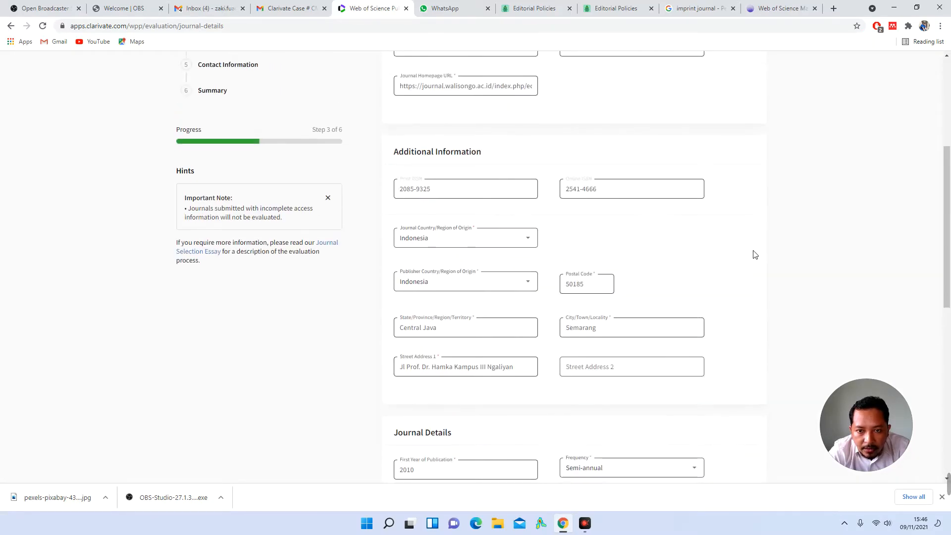
scroll(754, 255, "up", 5)
scroll(755, 255, "down", 1)
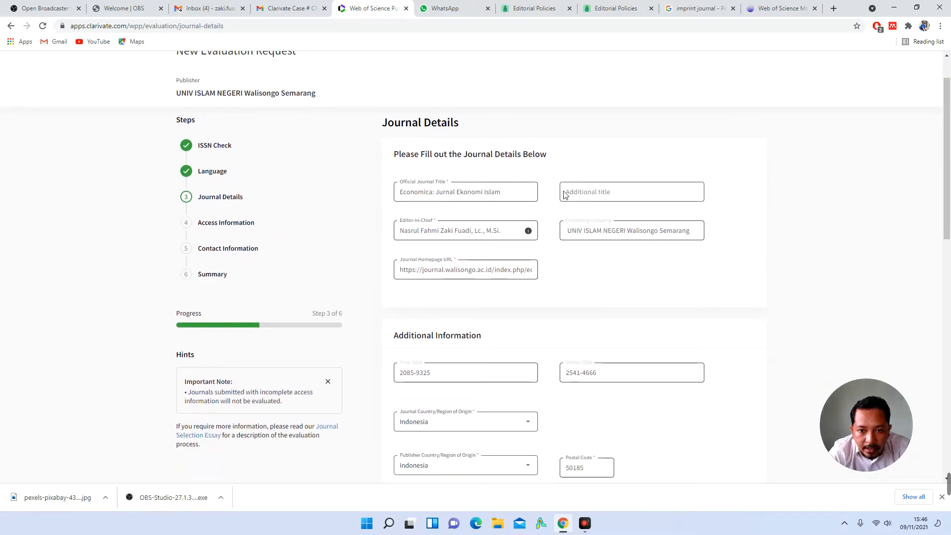
left_click(478, 194)
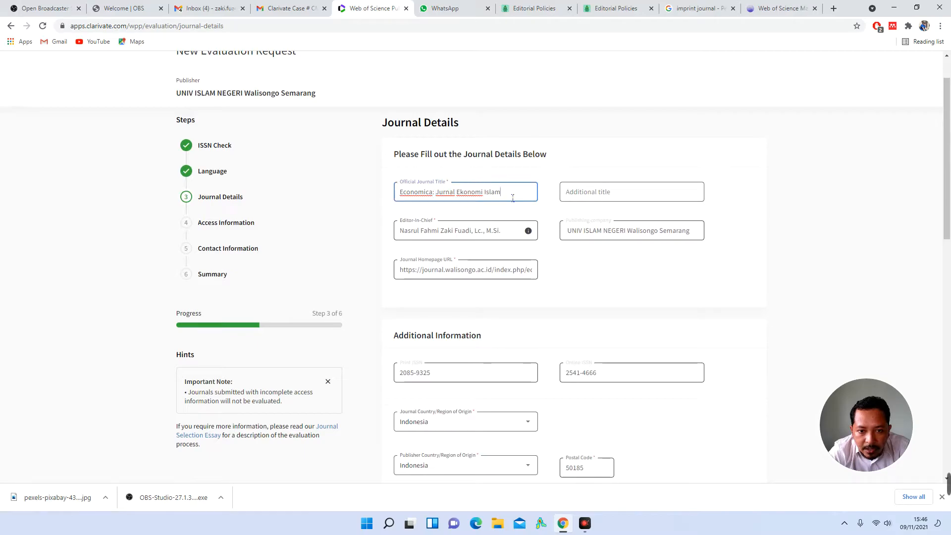
left_click(599, 197)
left_click(751, 206)
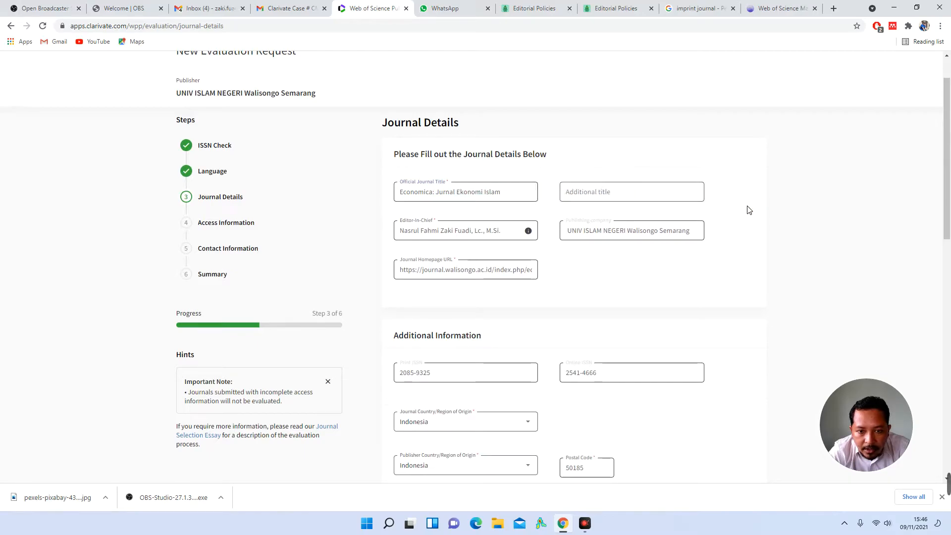
left_click(430, 233)
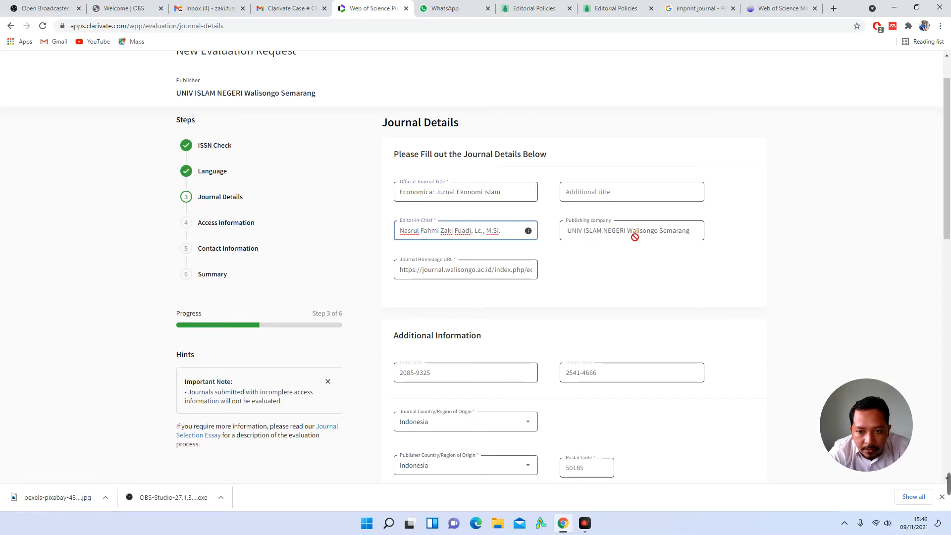
left_click(471, 286)
left_click_drag(429, 270, 579, 276)
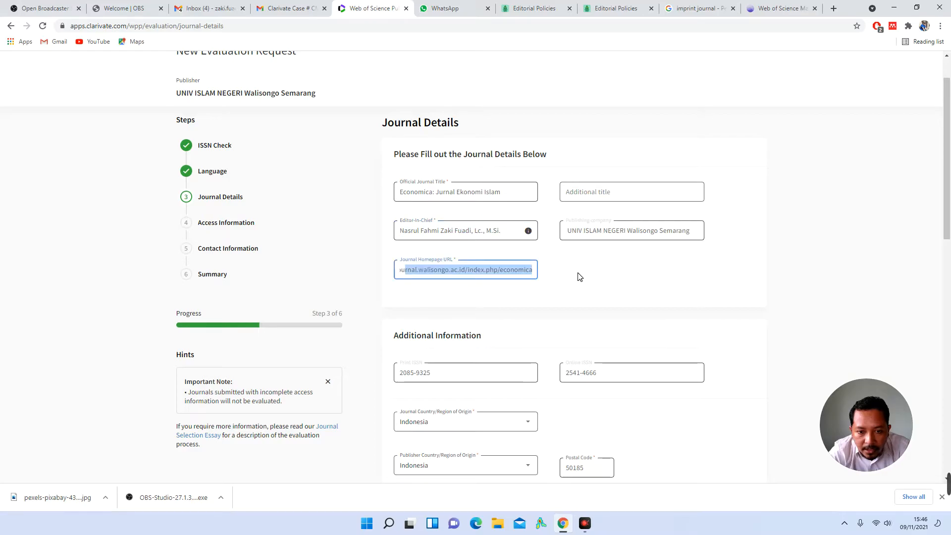
left_click(520, 276)
left_click(599, 298)
scroll(570, 285, "down", 3)
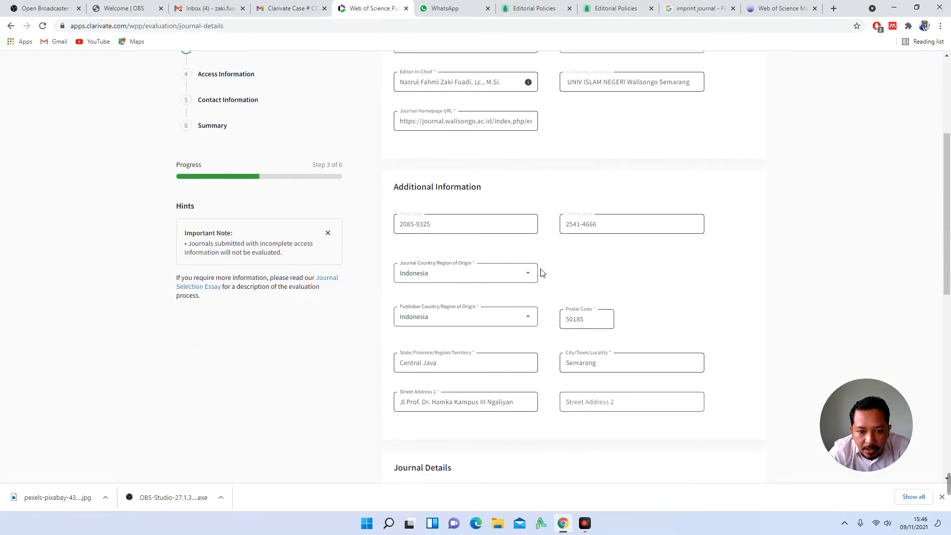
scroll(491, 290, "down", 2)
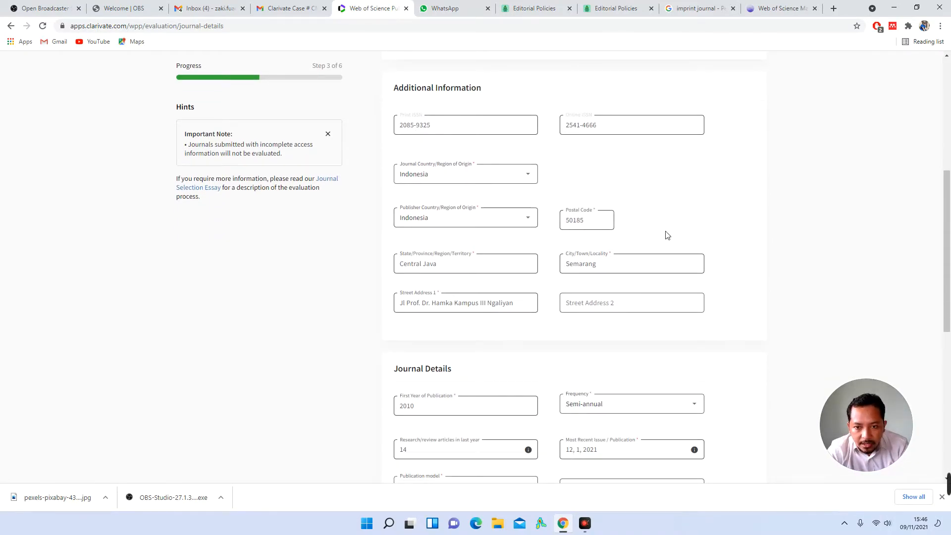
scroll(644, 218, "down", 1)
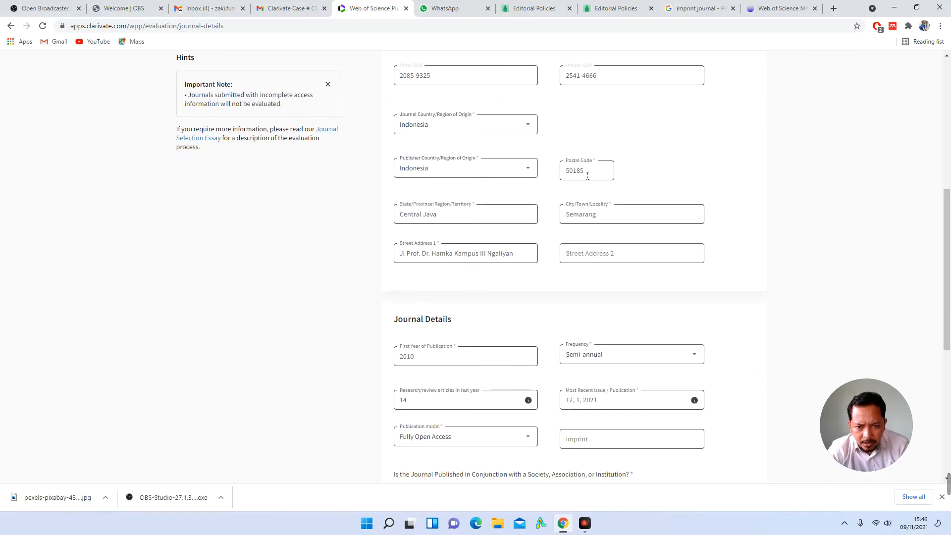
scroll(618, 258, "down", 2)
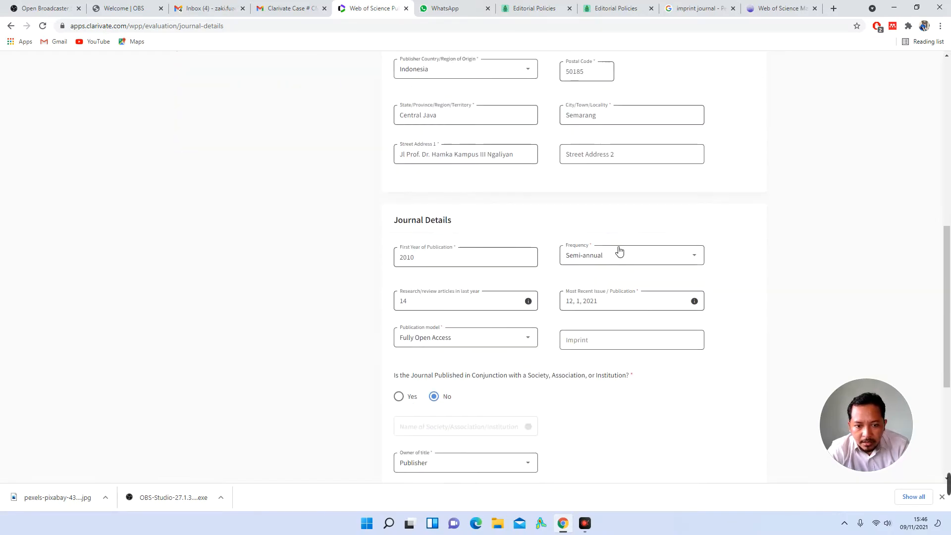
left_click(427, 262)
left_click(728, 265)
scroll(731, 268, "down", 1)
scroll(732, 270, "down", 2)
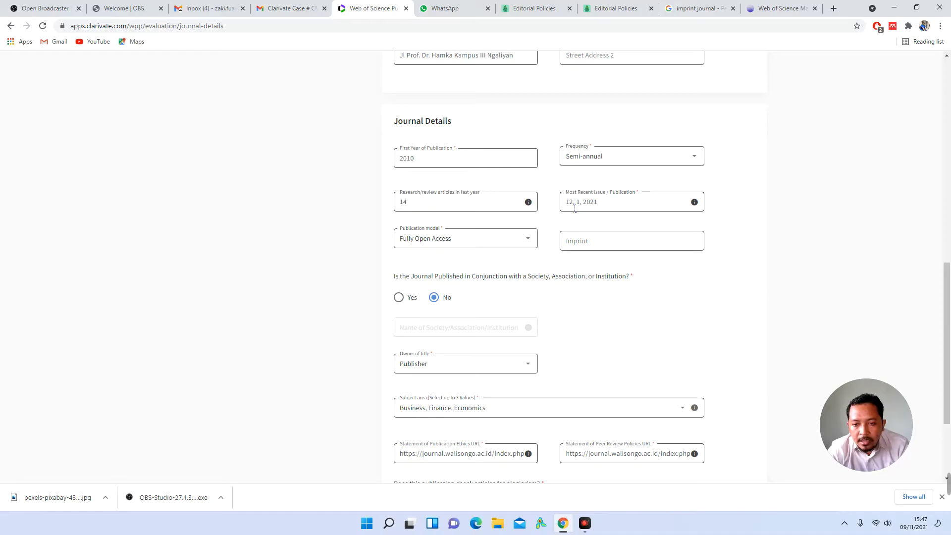
mouse_move(699, 208)
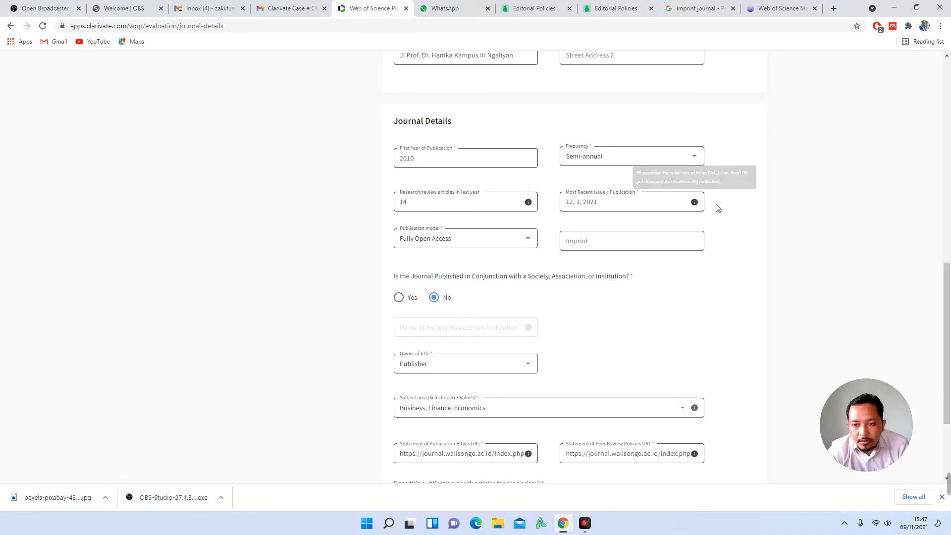
scroll(726, 210, "down", 2)
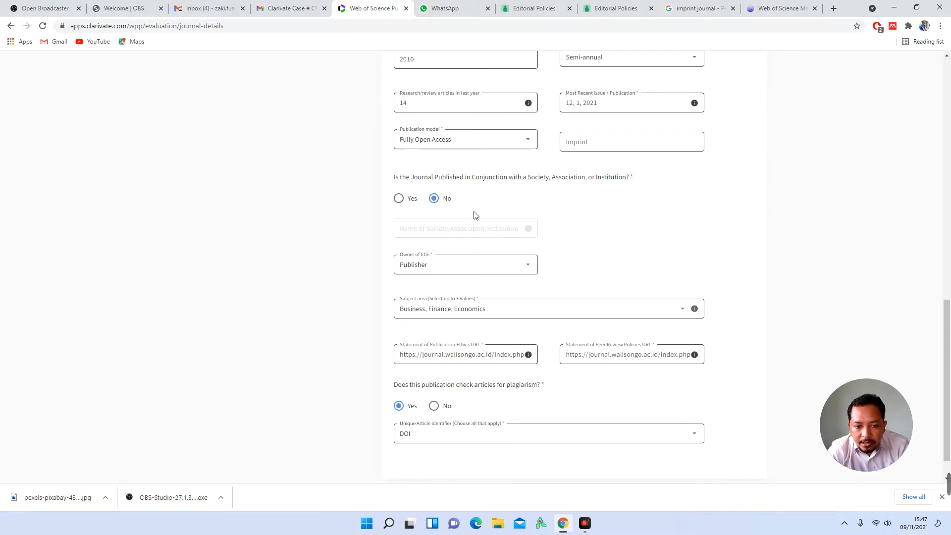
scroll(452, 211, "down", 2)
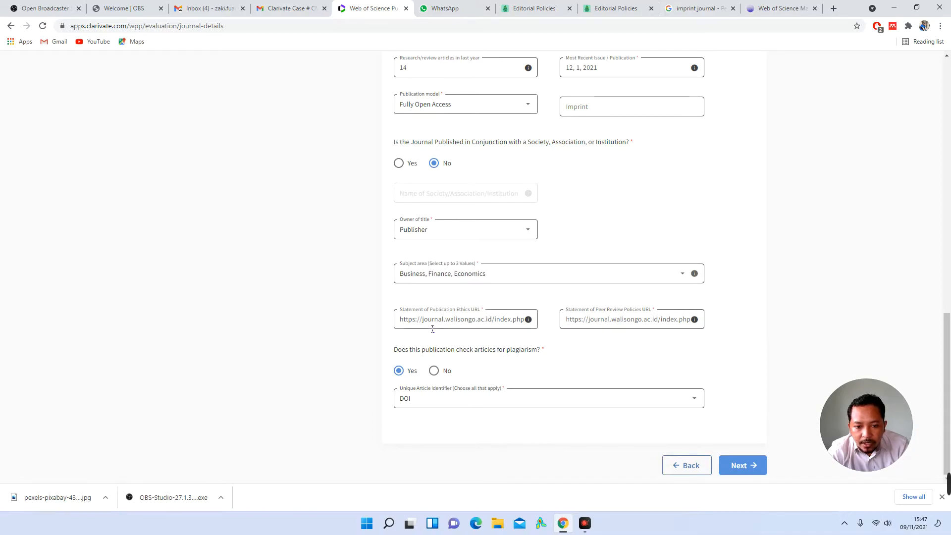
left_click_drag(478, 321, 556, 323)
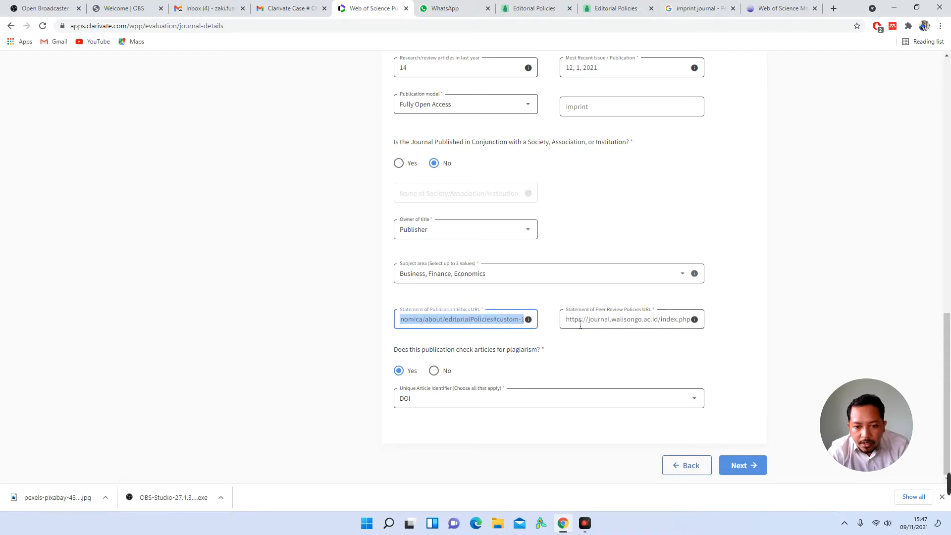
left_click(580, 322)
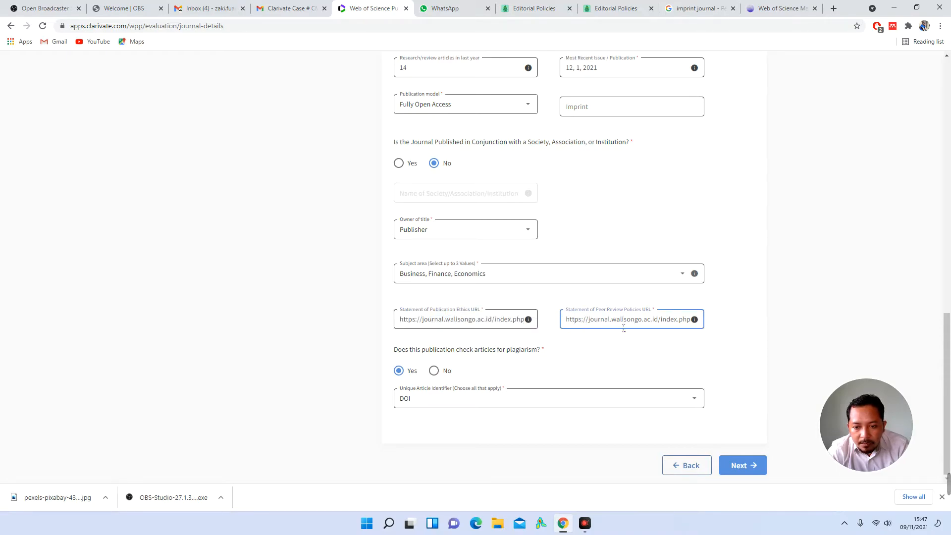
left_click_drag(619, 328, 718, 329)
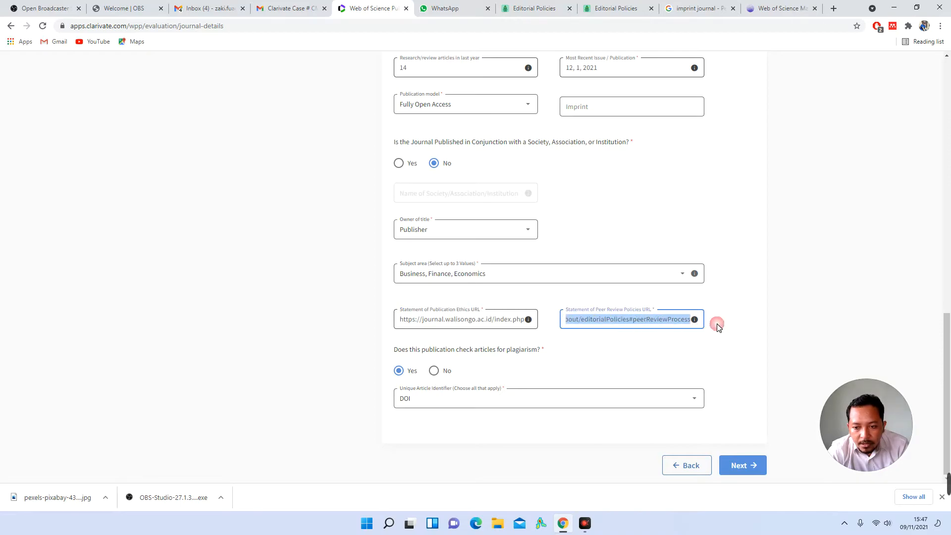
left_click(659, 327)
left_click(658, 342)
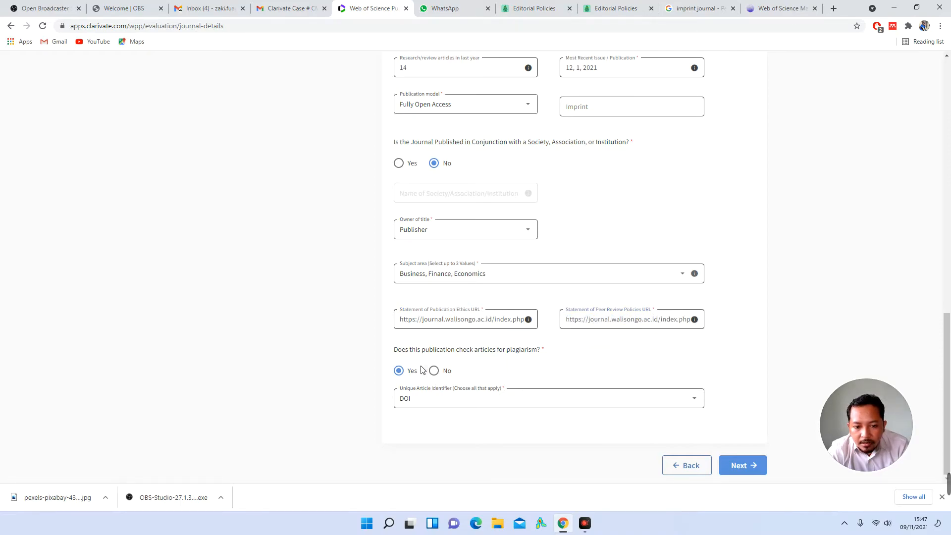
Step: Advance to Access Information and highlight 'rejected without evaluation' in the Access Type notice
left_click(746, 471)
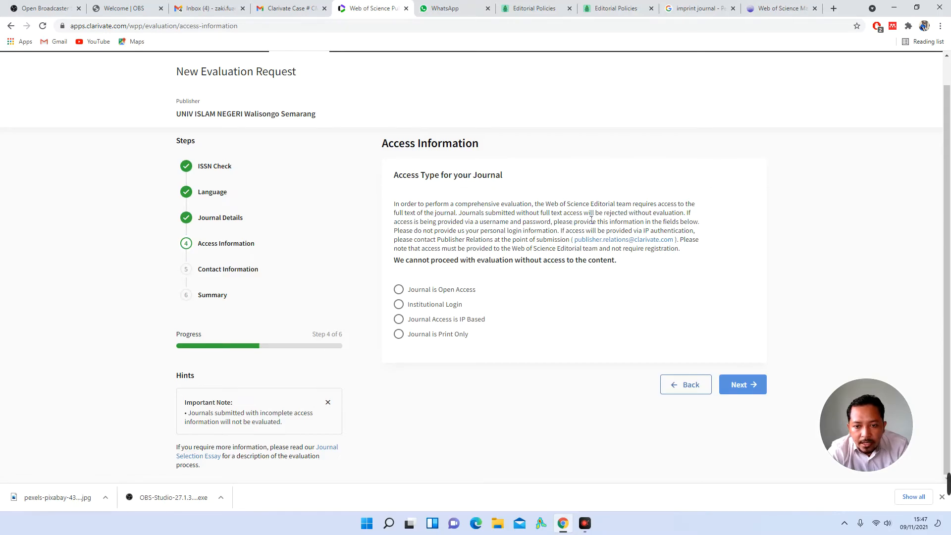
double_click(673, 216)
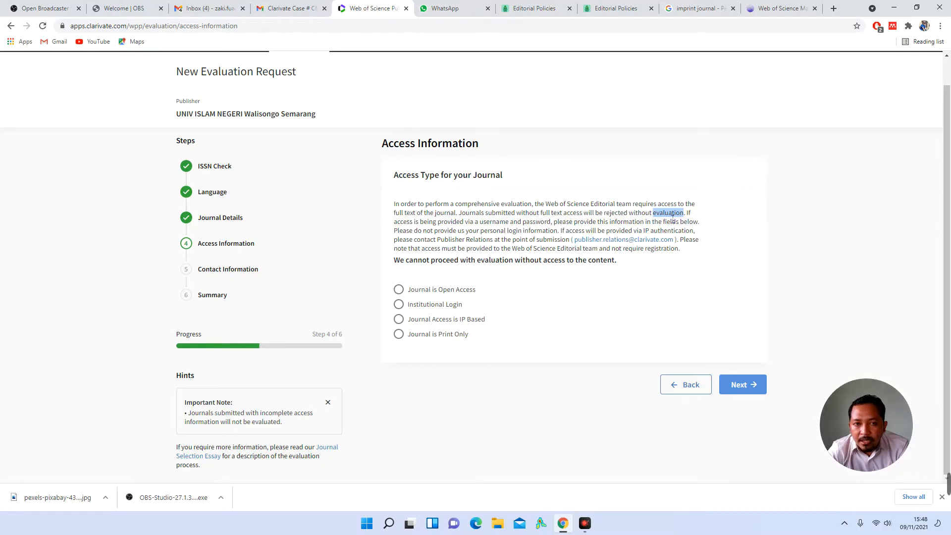
left_click(644, 217)
double_click(644, 217)
left_click(616, 220)
left_click_drag(604, 218, 688, 219)
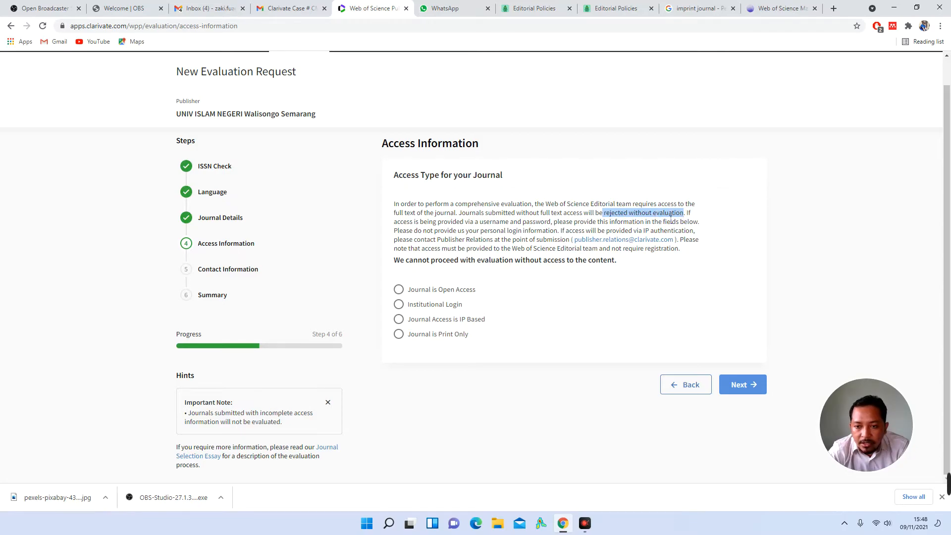
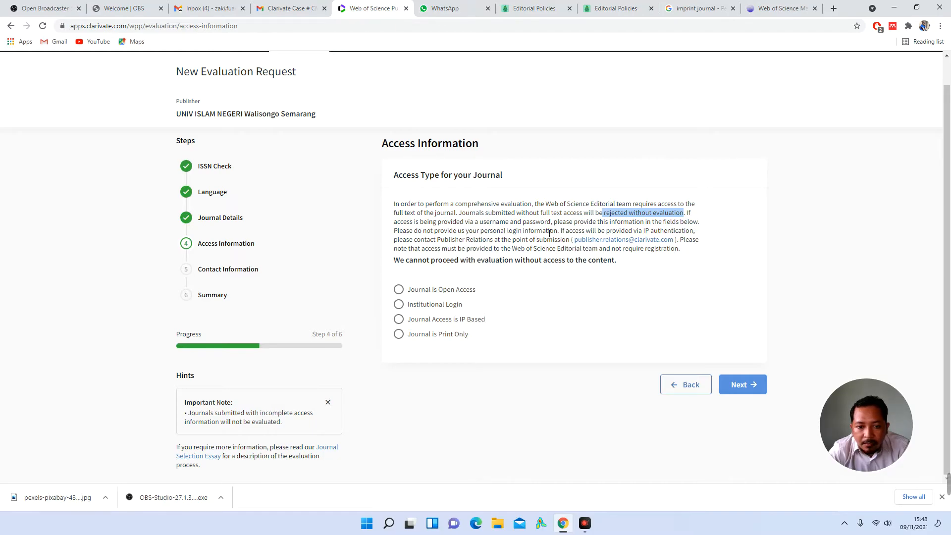
Step: Try the Institutional Login, IP Based and Print Only access types, then choose 'Journal is Open Access'
left_click(447, 307)
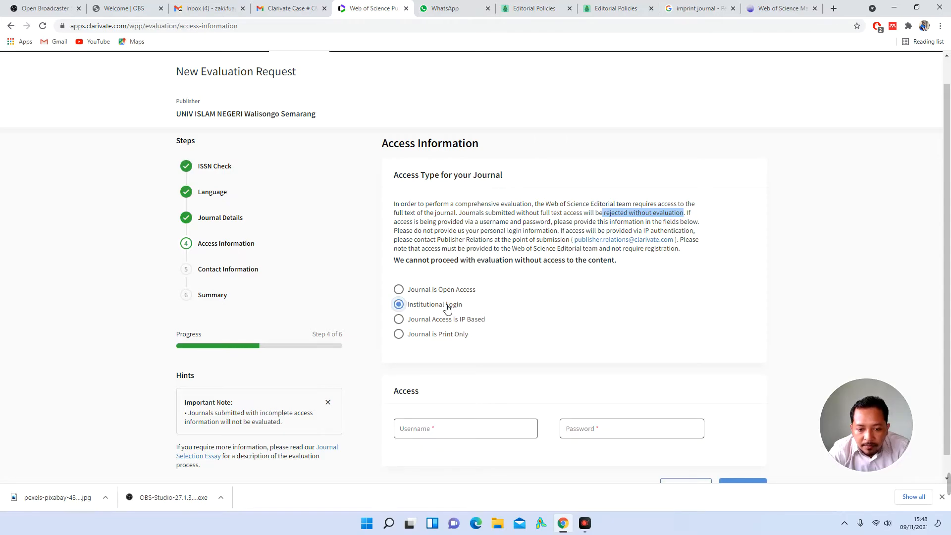
scroll(470, 427, "down", 1)
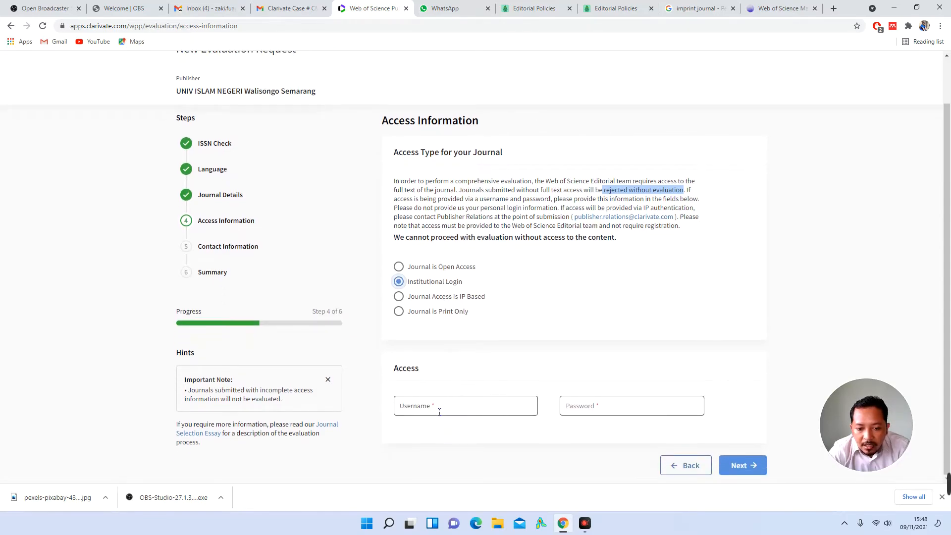
left_click(444, 298)
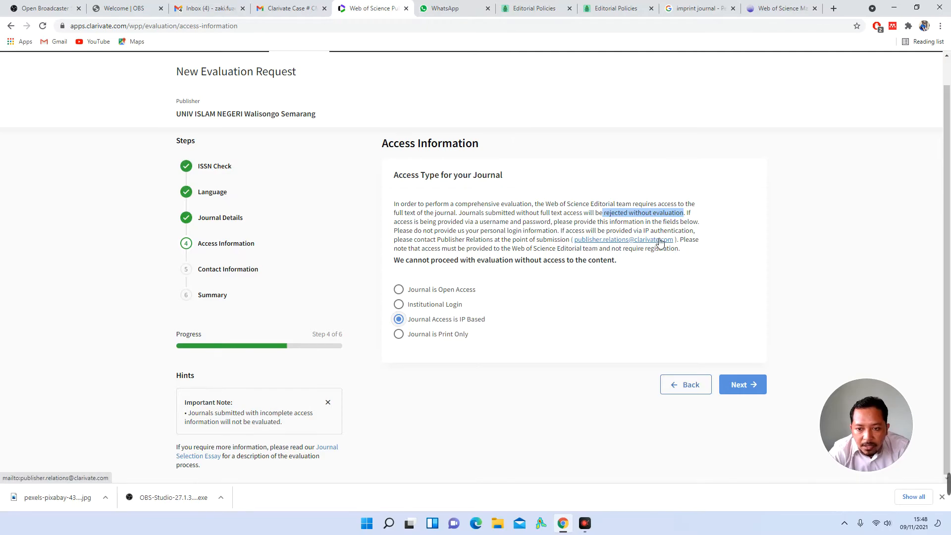
left_click(453, 337)
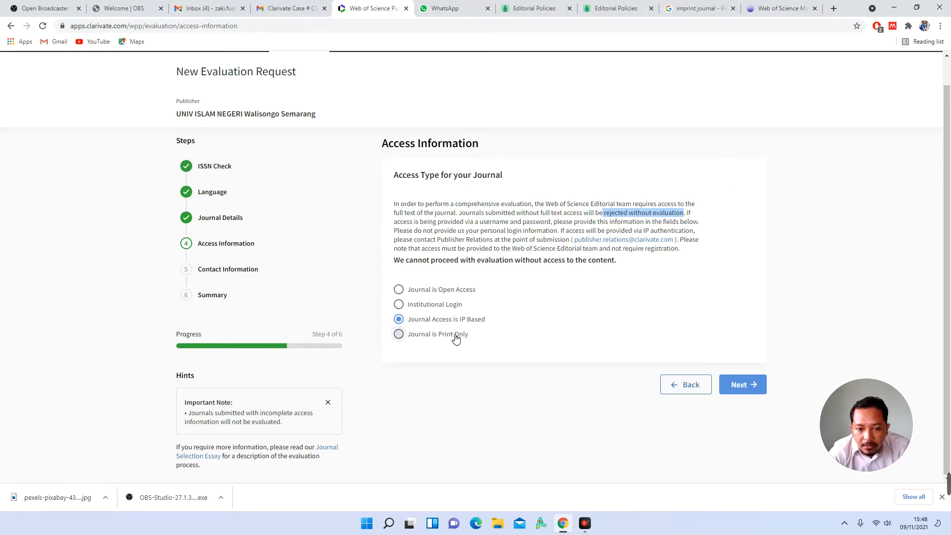
scroll(455, 337, "down", 1)
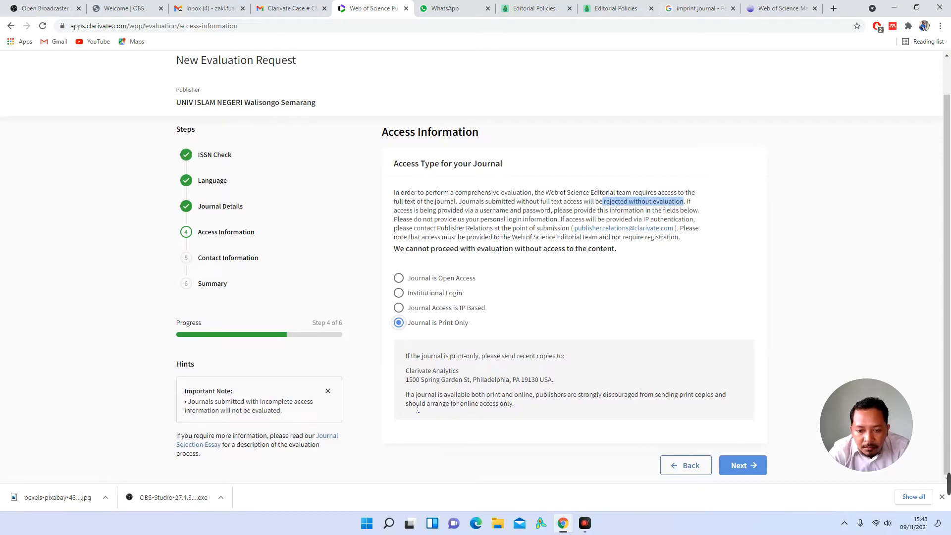
left_click_drag(410, 375, 563, 380)
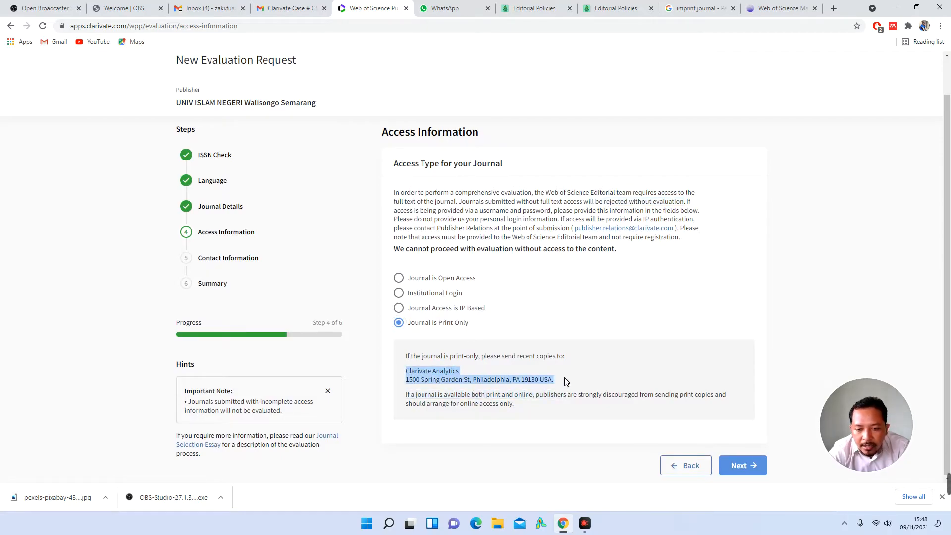
left_click(471, 283)
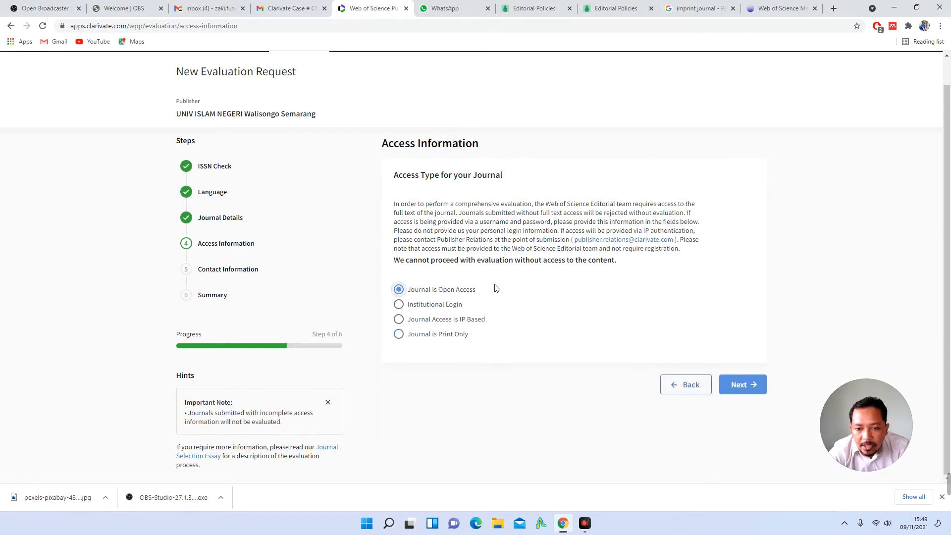
Step: Open the first article's PDF from the Economica home page, then go back to the Web of Science form
left_click(537, 8)
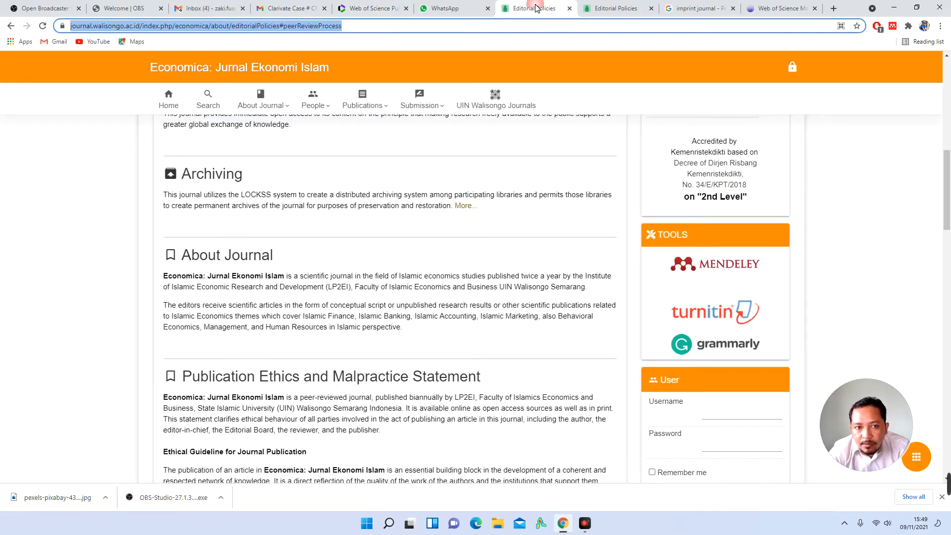
left_click(172, 104)
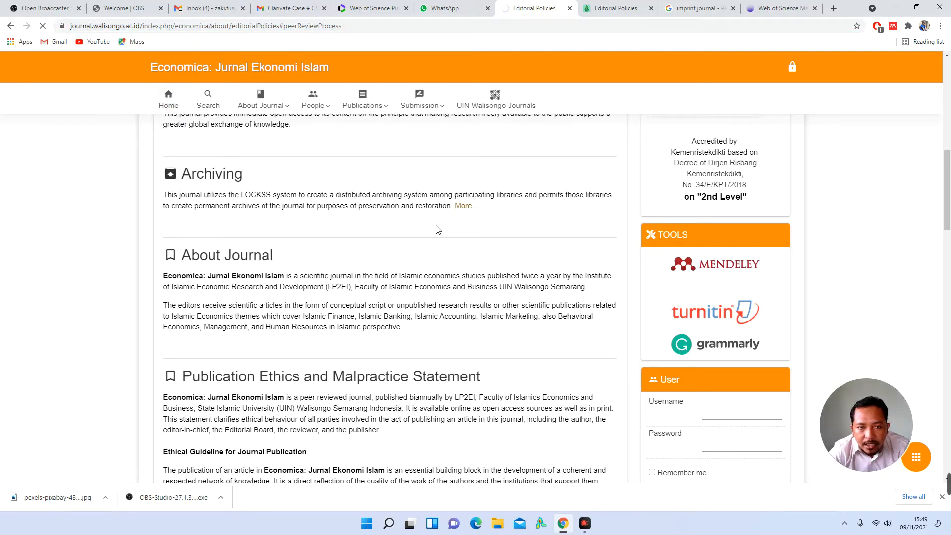
scroll(439, 230, "down", 1)
scroll(440, 230, "up", 4)
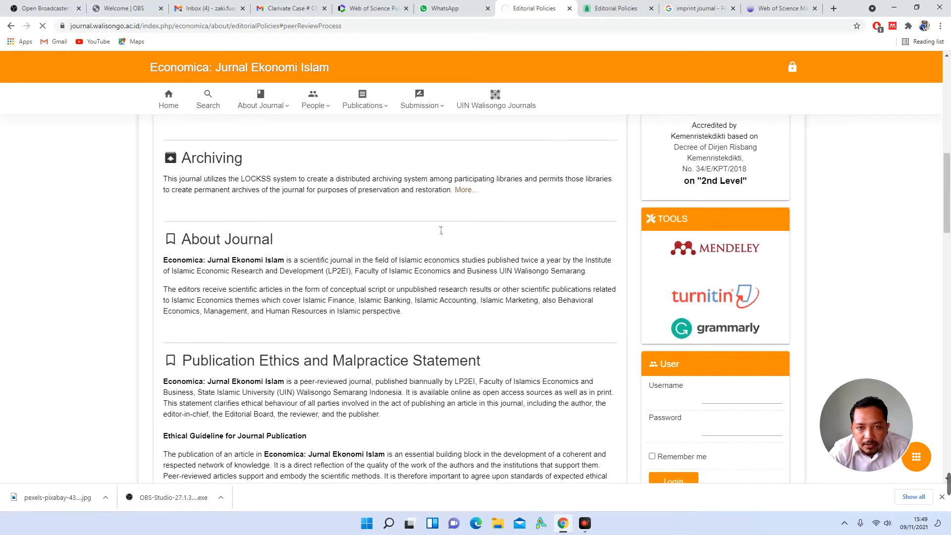
scroll(440, 229, "up", 4)
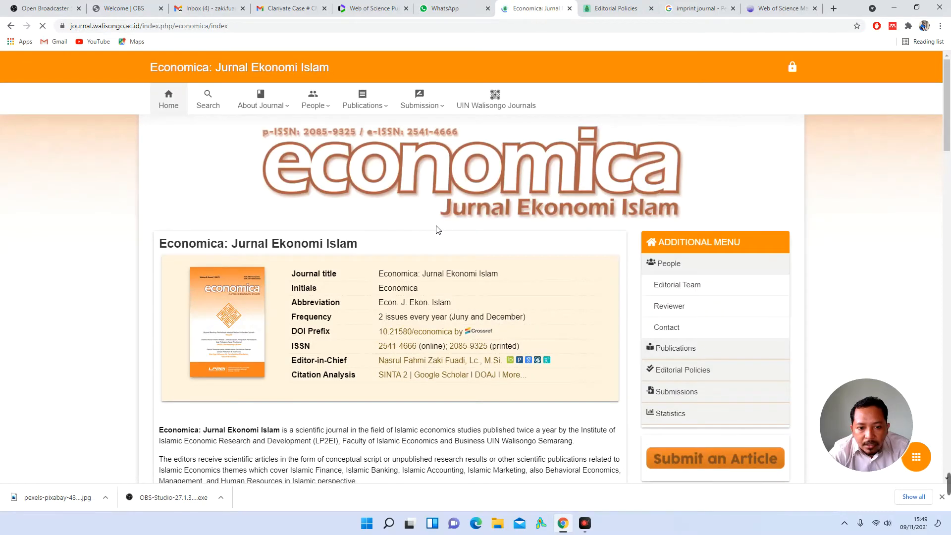
scroll(444, 242, "down", 7)
scroll(444, 253, "down", 6)
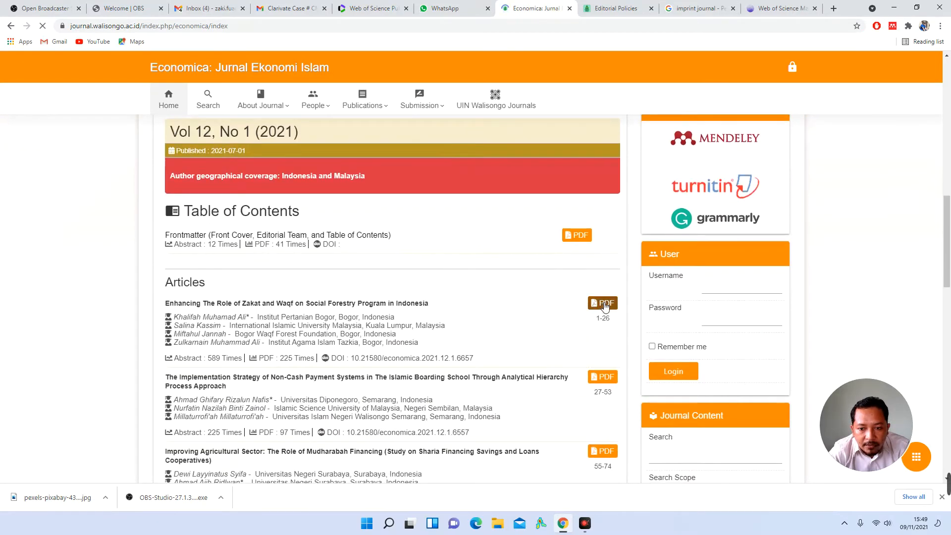
left_click(605, 307)
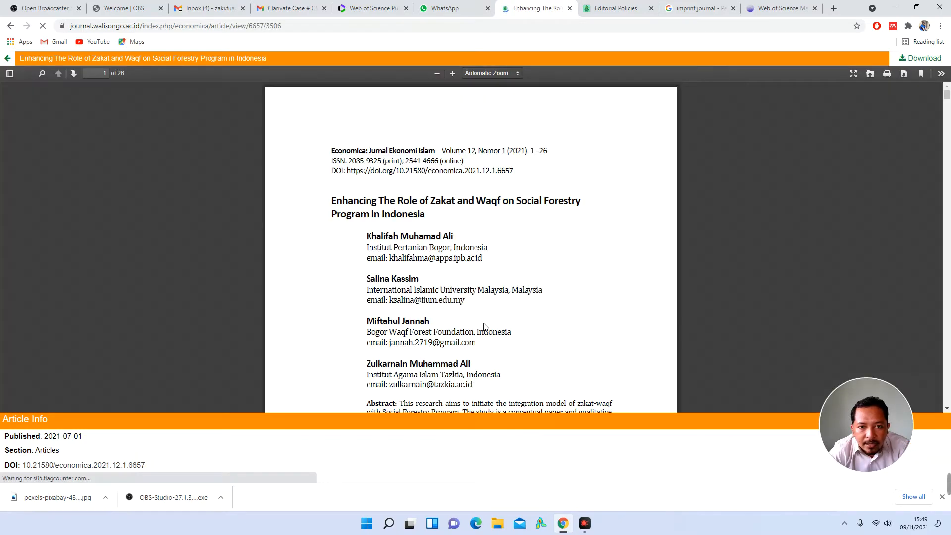
scroll(483, 312, "down", 10)
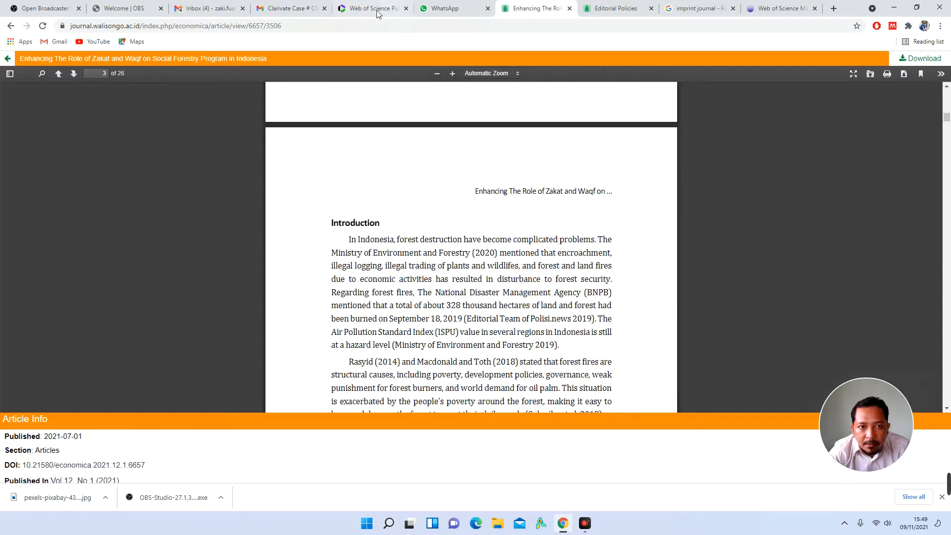
left_click(379, 8)
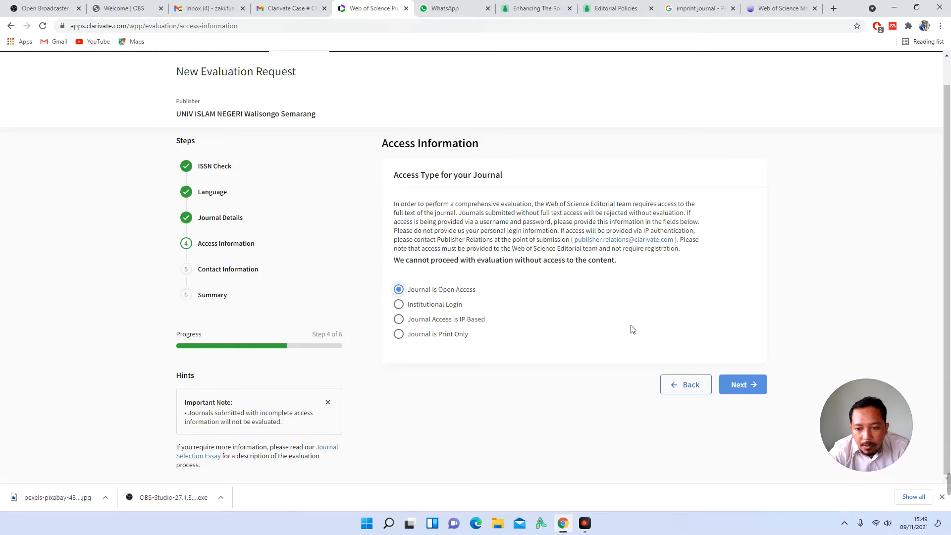
Step: Advance the request to Contact Information (step 5) and bring up the 'Enhancing The Role…' article PDF
left_click(759, 385)
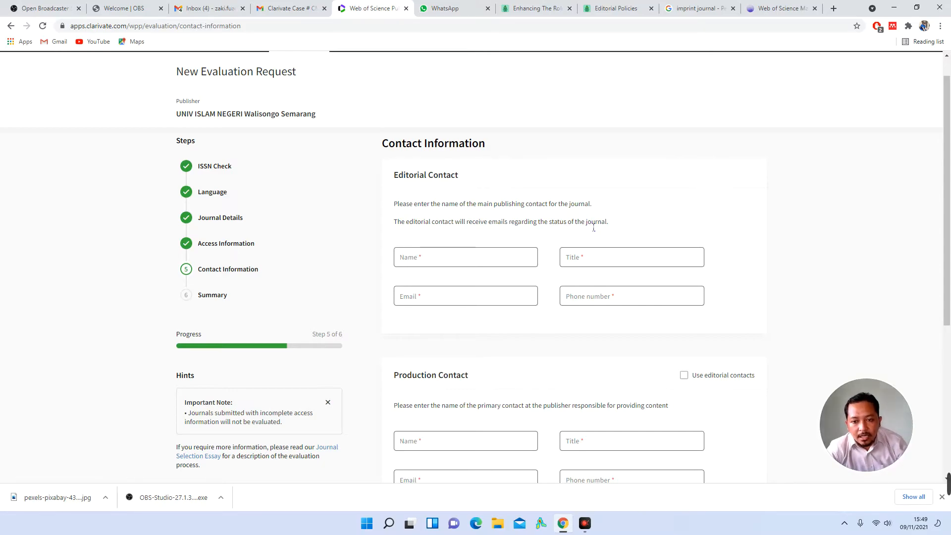
left_click(544, 9)
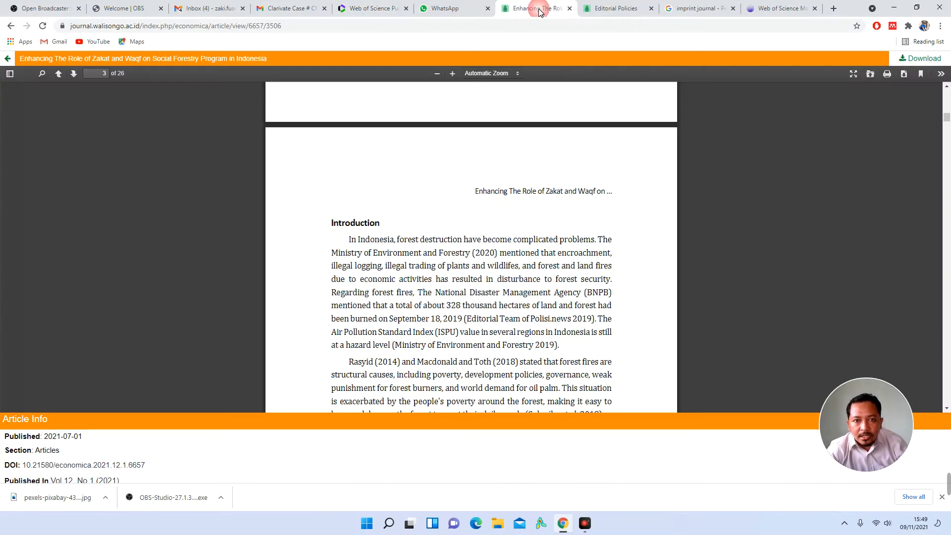
Step: Select the Editor-in-Chief's name in the Economica home page details table to copy it
left_click(598, 13)
left_click(186, 81)
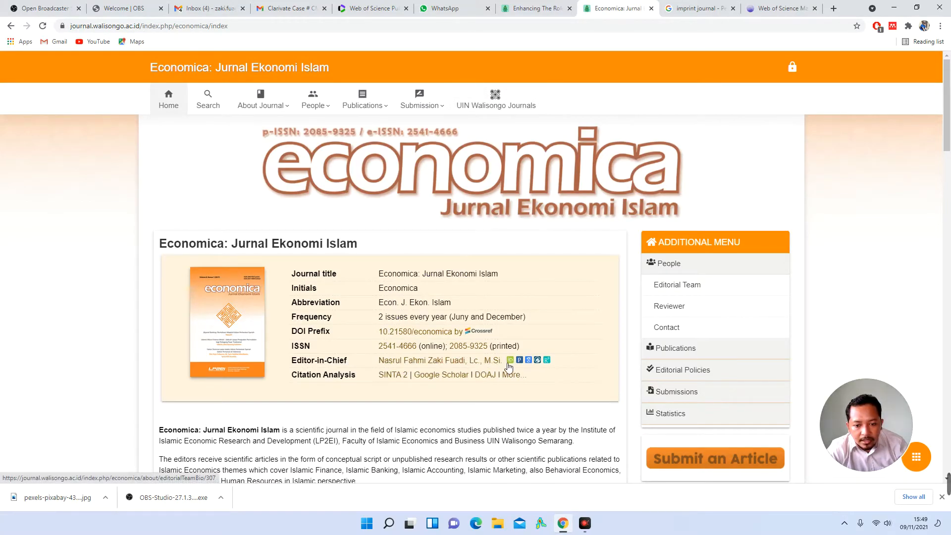
left_click_drag(506, 366, 373, 363)
key("ctrl+c")
Step: Paste the editor-in-chief's name into Editorial Contact Name and enter 'Editor in Chief' as Title
left_click(371, 7)
left_click(485, 266)
key("ctrl+v")
left_click(579, 260)
type("Editor in Chi")
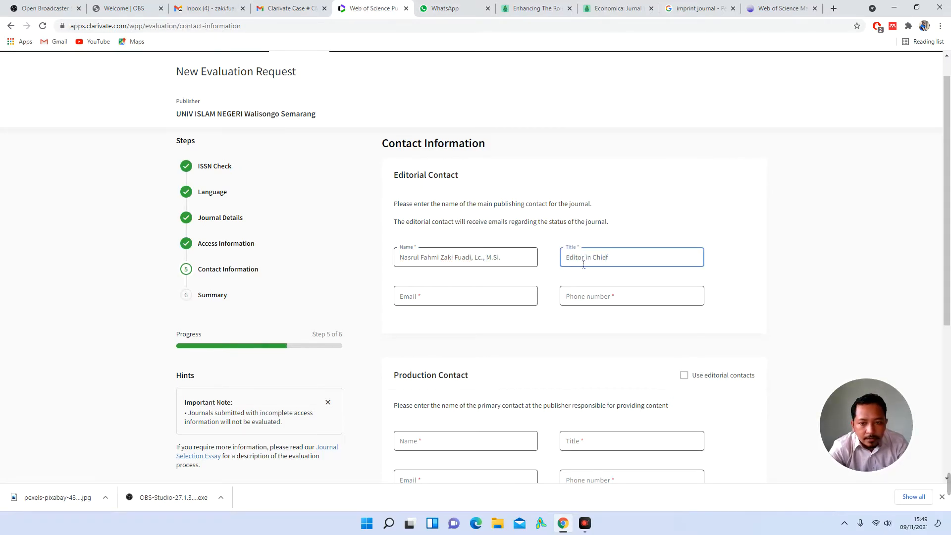
Step: Fill in the editor's e-mail address and phone number in the Editorial Contact
left_click(502, 304)
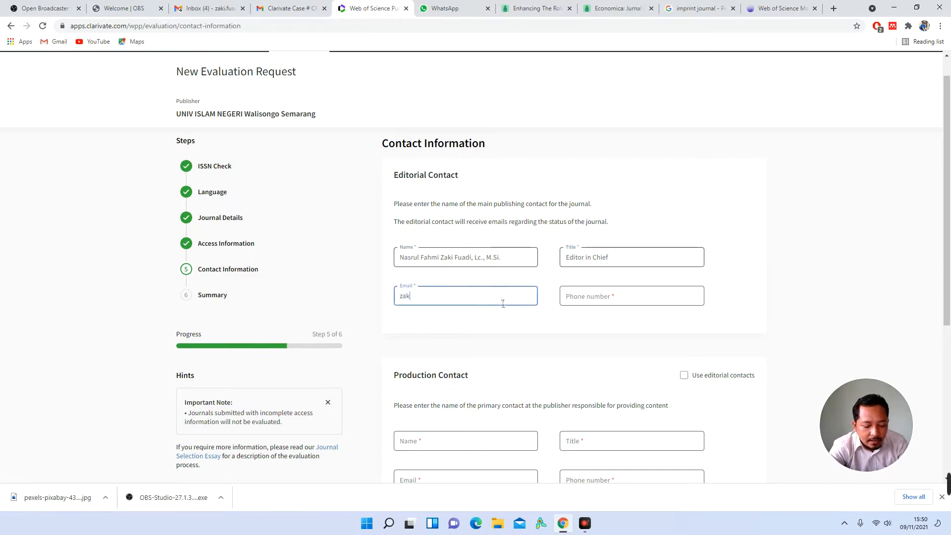
key("Tab")
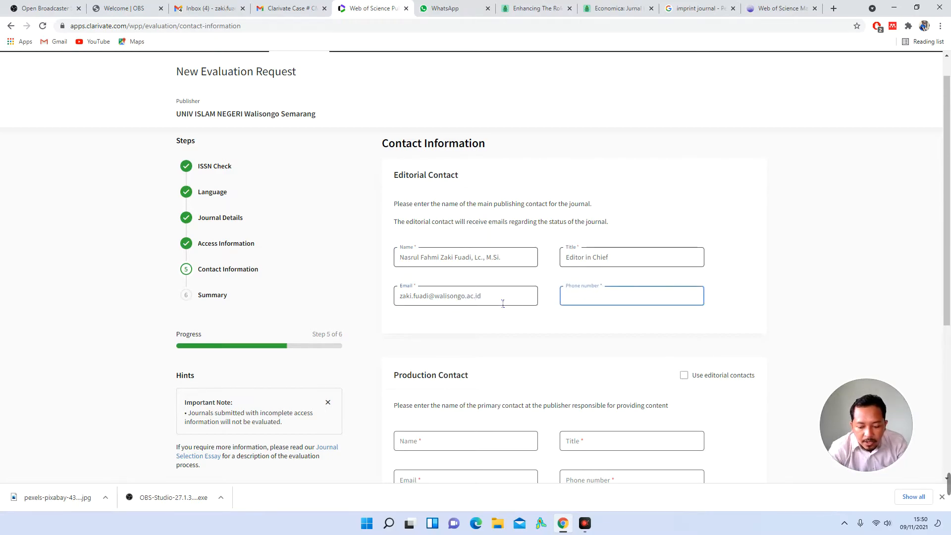
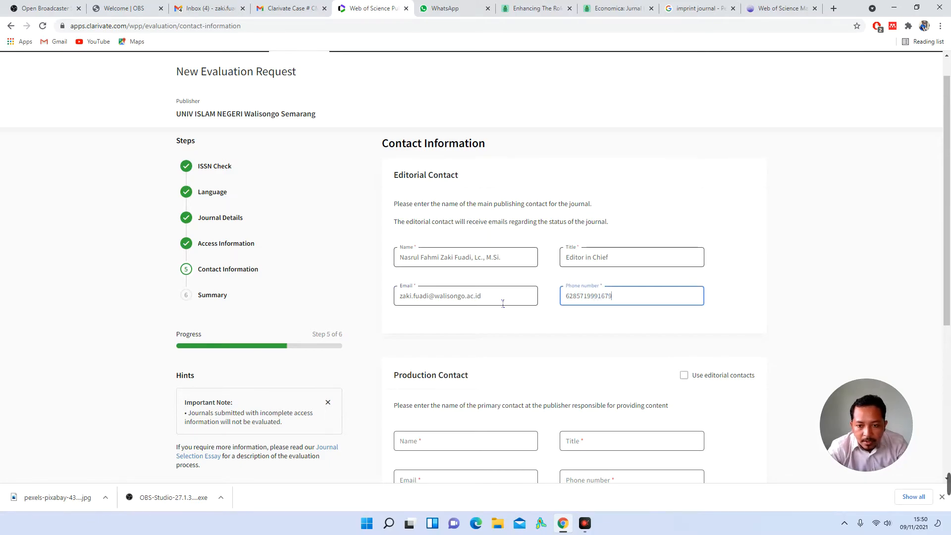
left_click(569, 327)
scroll(572, 330, "down", 1)
scroll(572, 331, "down", 1)
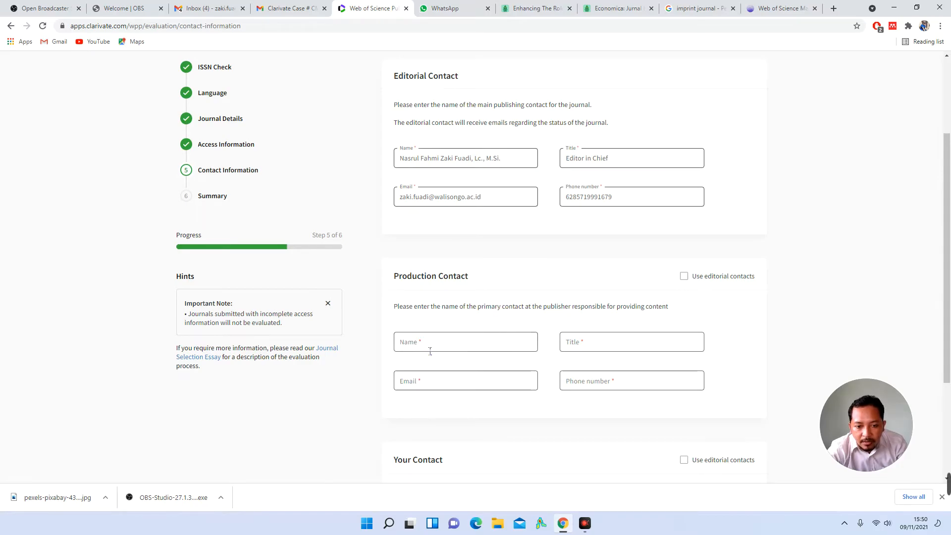
Step: Tick 'Use editorial contacts' for both Production Contact and Your Contact
scroll(430, 351, "up", 1)
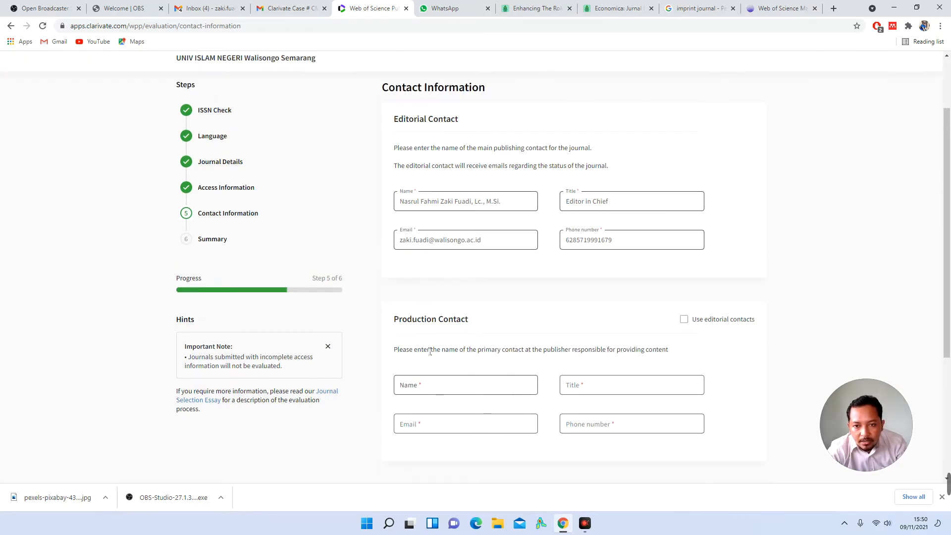
scroll(426, 350, "down", 1)
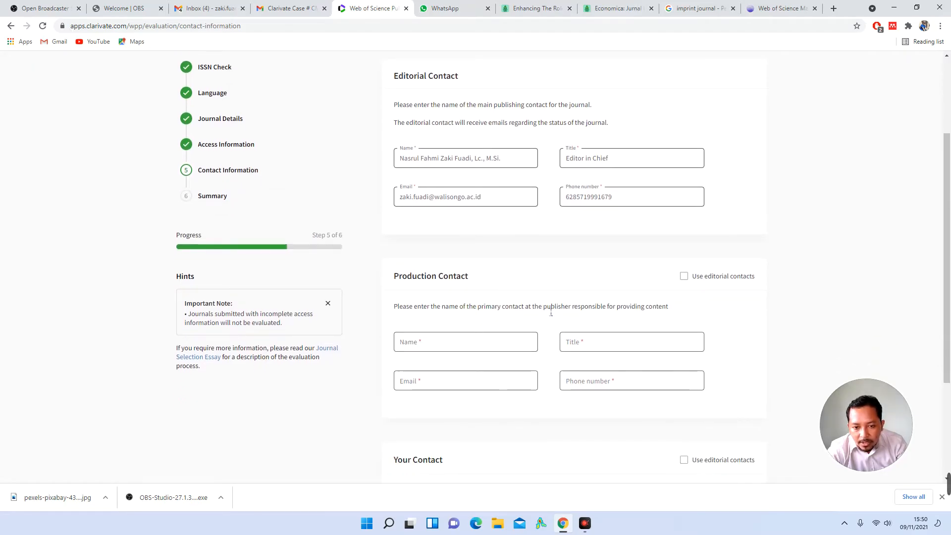
left_click(684, 277)
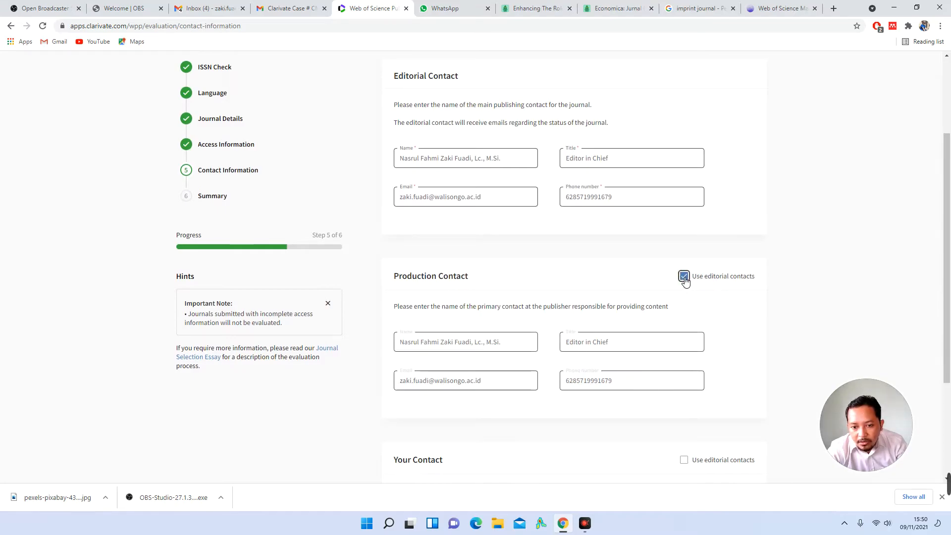
scroll(544, 305, "down", 3)
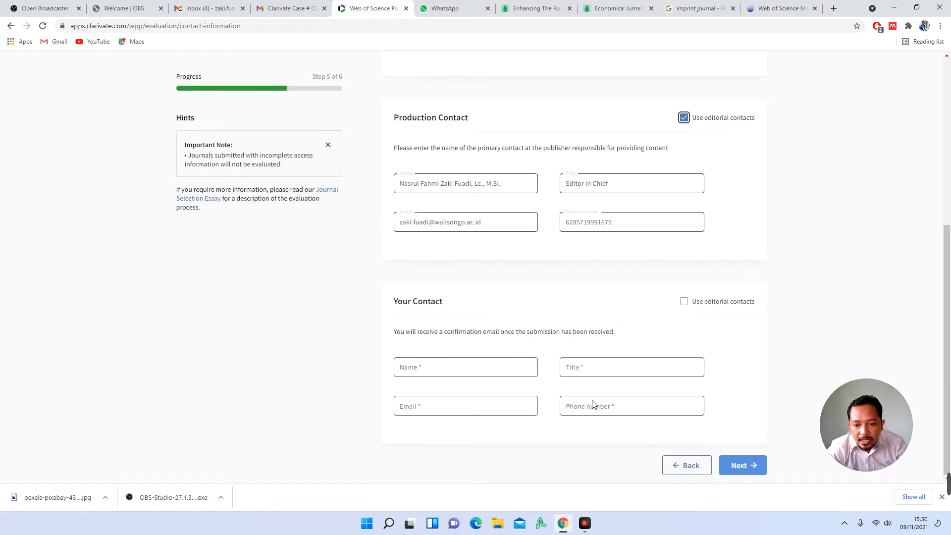
scroll(548, 322, "up", 6)
scroll(501, 248, "down", 4)
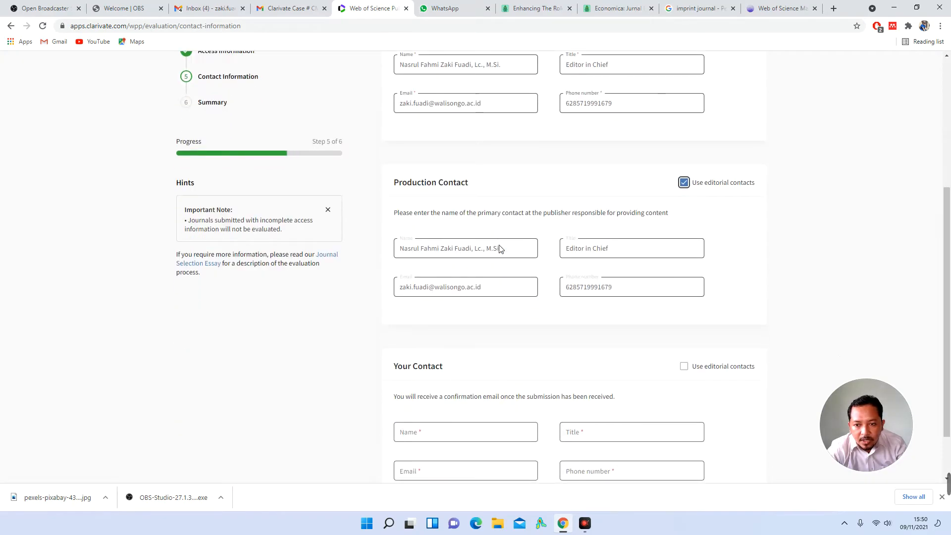
scroll(499, 248, "down", 2)
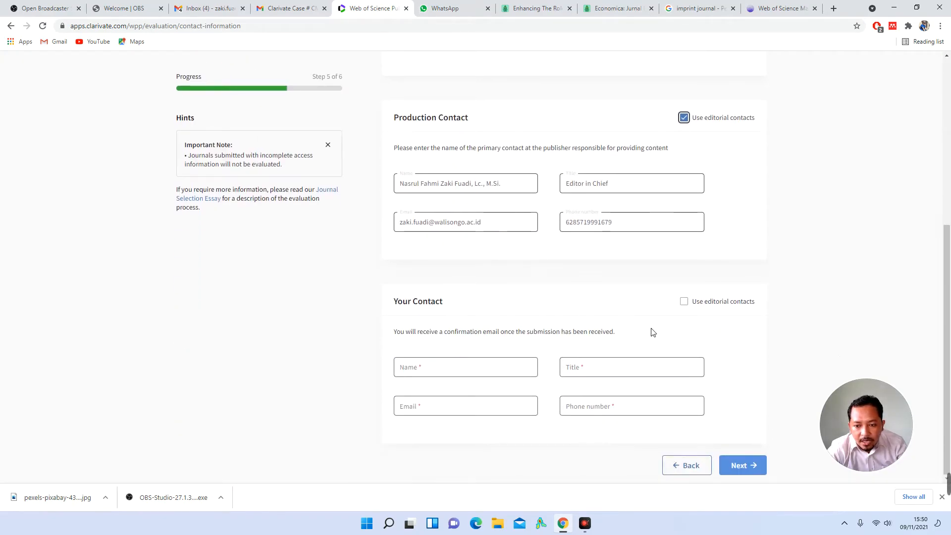
left_click(684, 301)
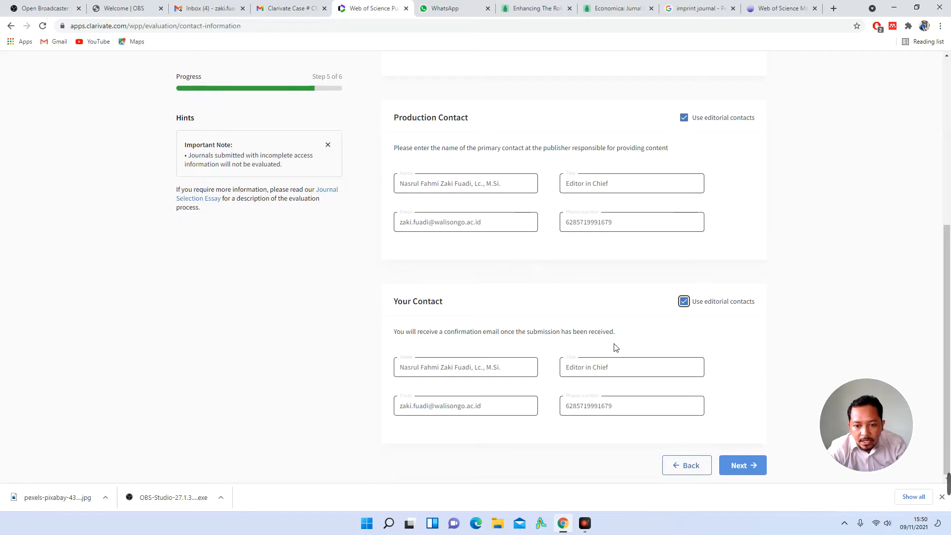
Step: Advance the evaluation request to the Summary step
scroll(601, 340, "up", 4)
scroll(575, 297, "down", 4)
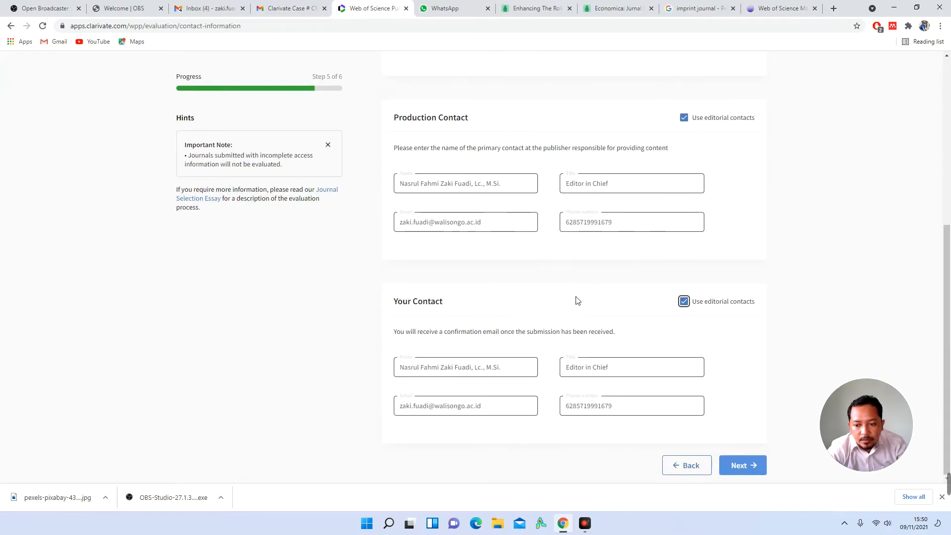
left_click(741, 465)
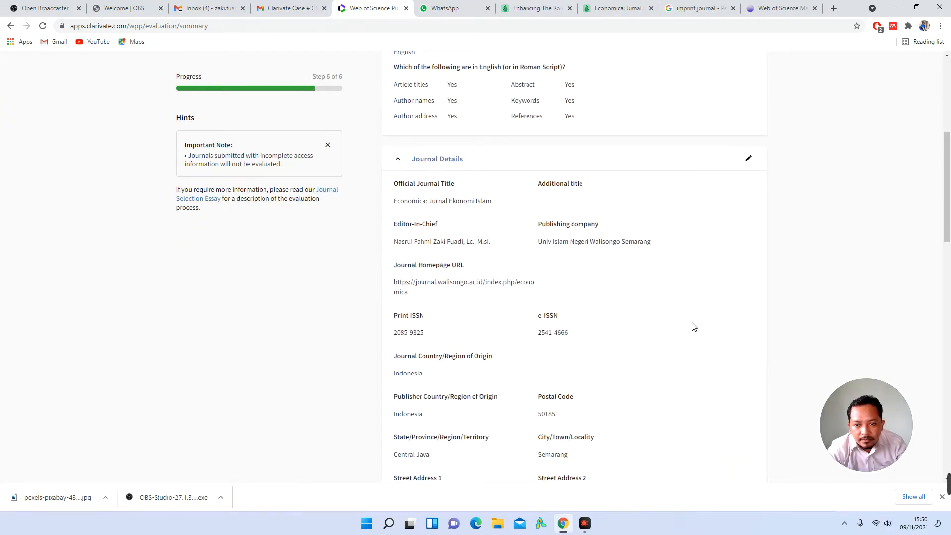
scroll(693, 327, "up", 3)
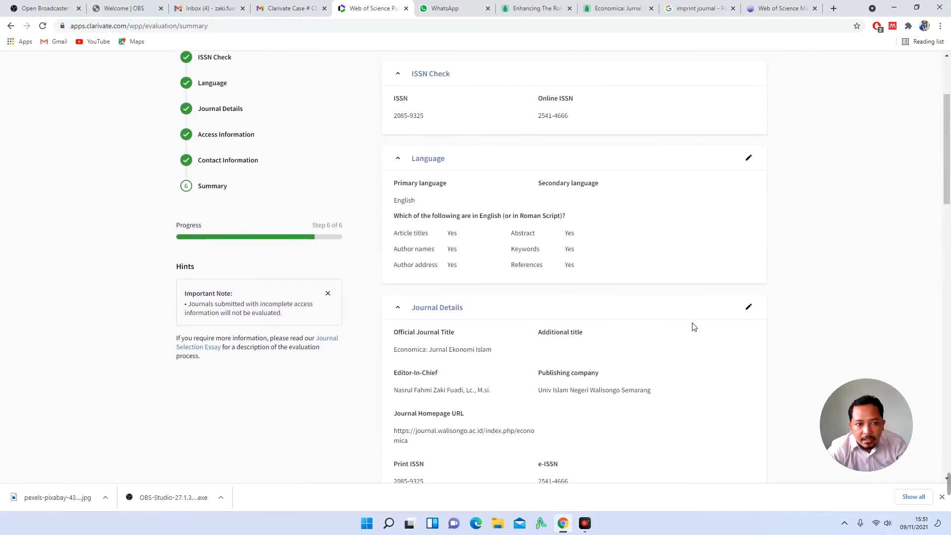
scroll(694, 327, "up", 3)
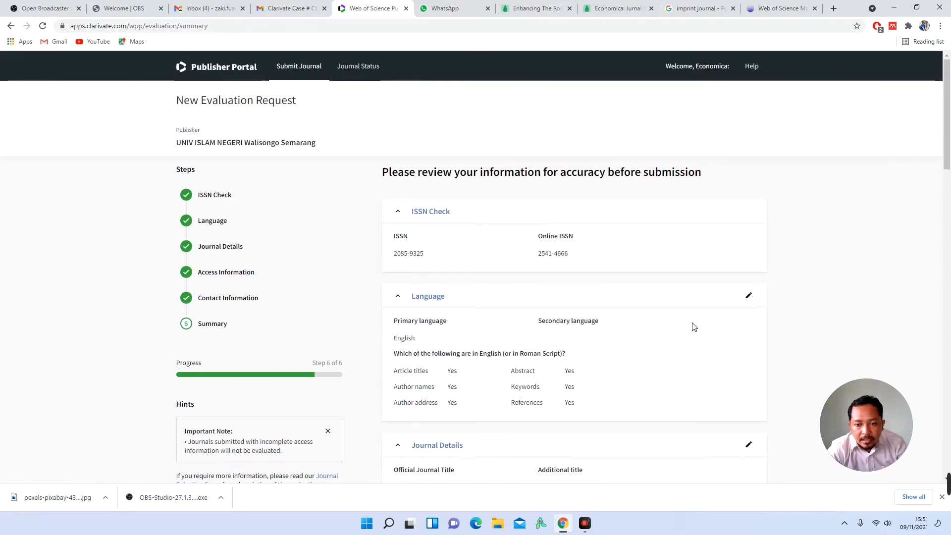
scroll(693, 327, "down", 20)
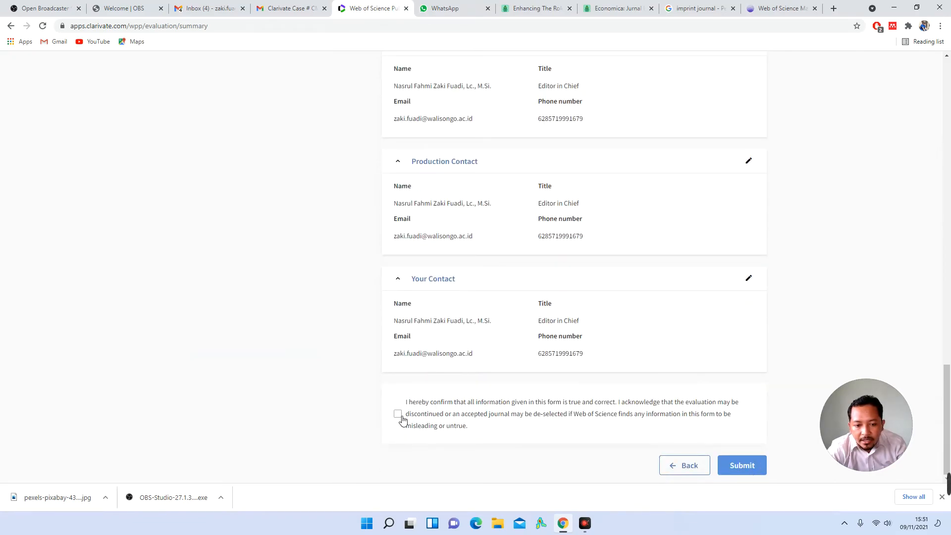
scroll(400, 418, "up", 20)
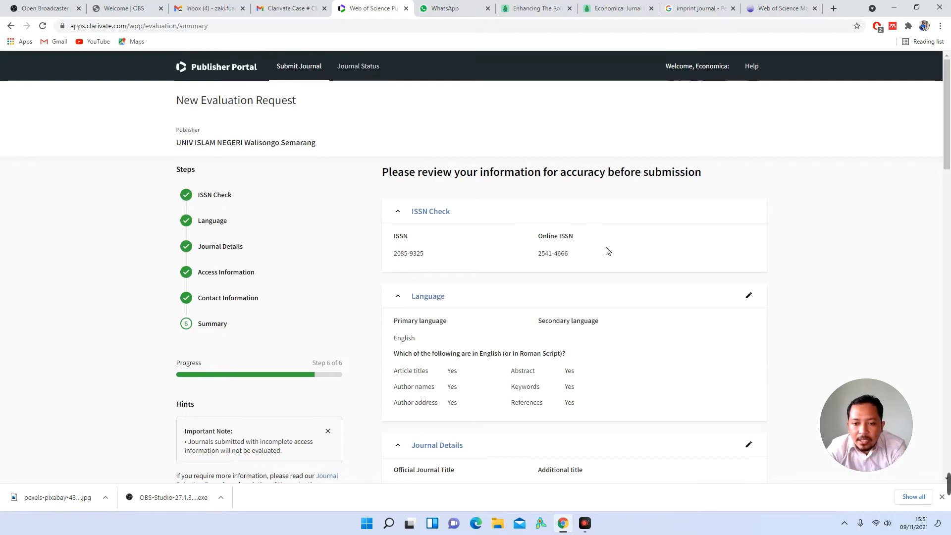
double_click(406, 258)
triple_click(404, 255)
left_click(549, 253)
scroll(579, 261, "down", 1)
scroll(579, 263, "down", 1)
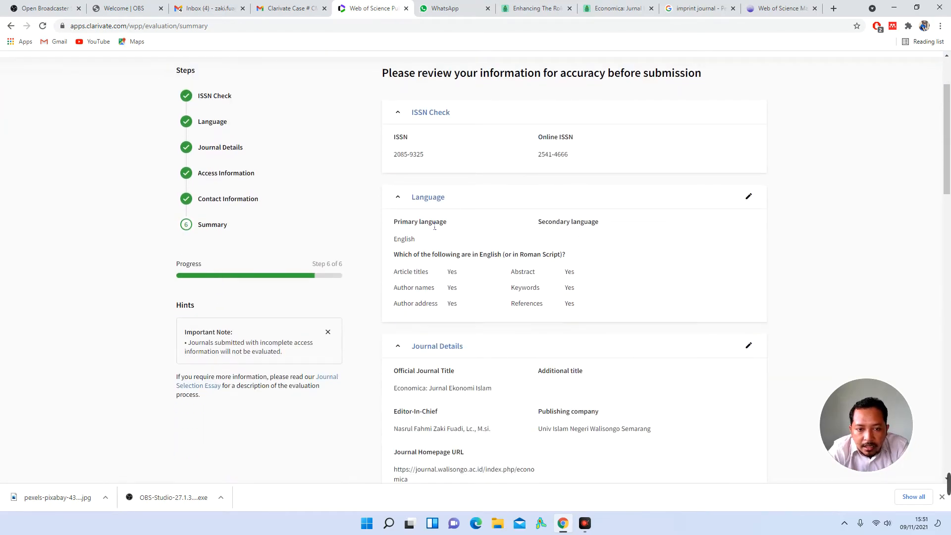
double_click(409, 240)
left_click(485, 272)
left_click_drag(405, 276, 530, 282)
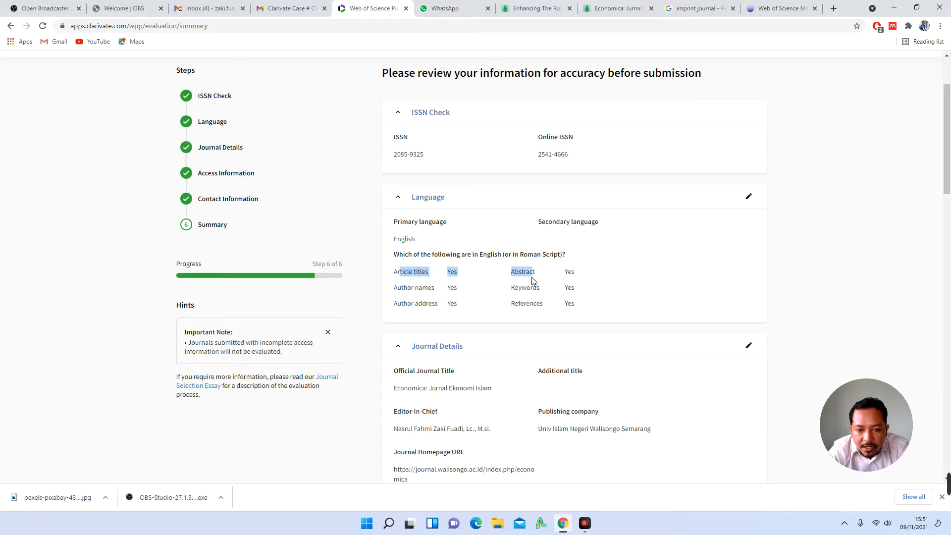
left_click(422, 272)
double_click(404, 290)
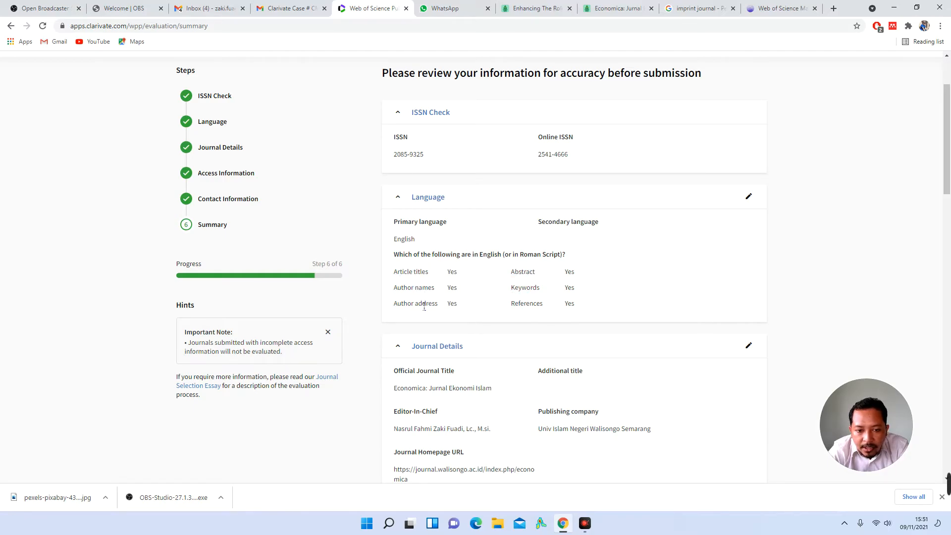
double_click(532, 306)
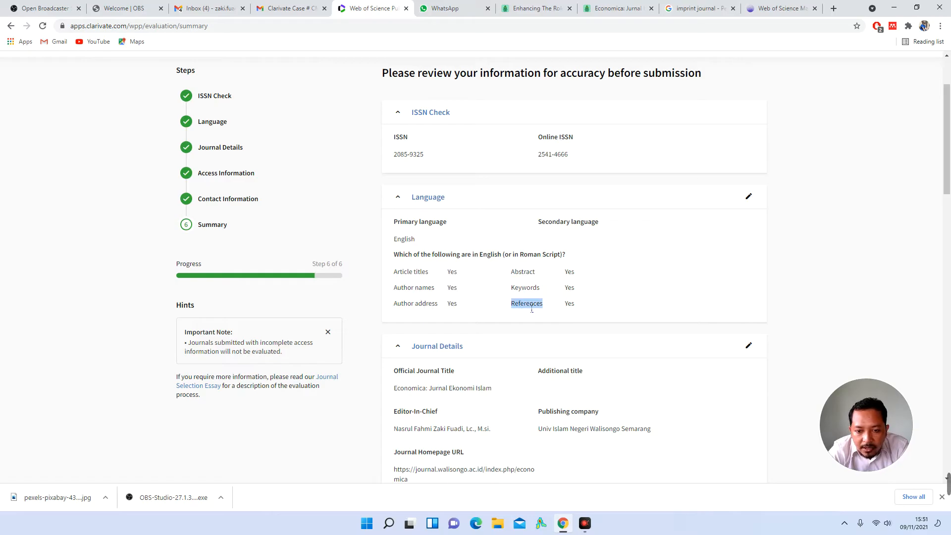
left_click(568, 304)
scroll(572, 308, "down", 1)
scroll(572, 309, "down", 1)
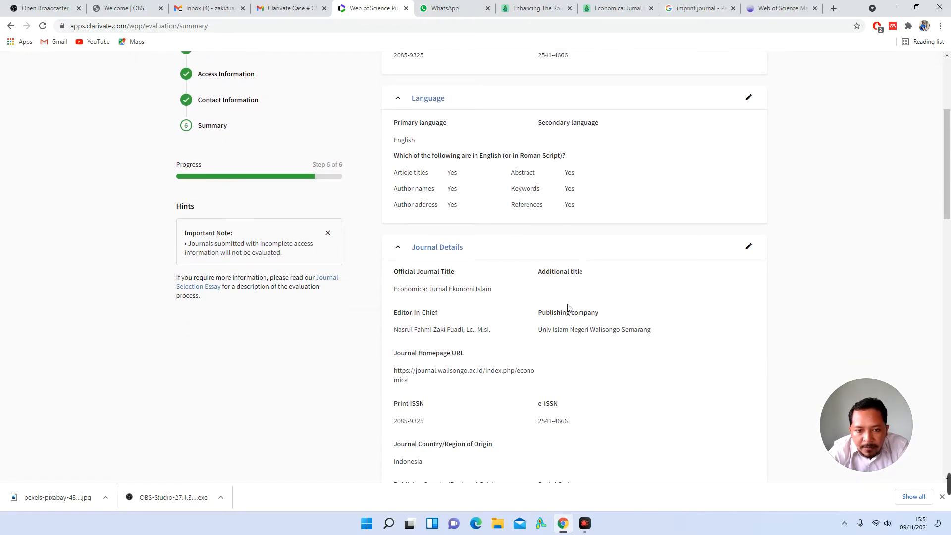
triple_click(429, 292)
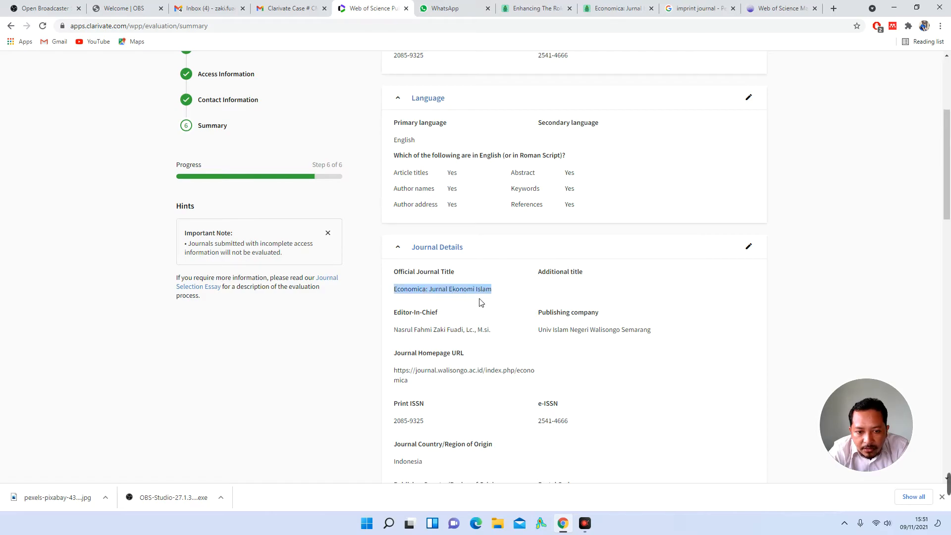
left_click(432, 313)
scroll(582, 272, "down", 2)
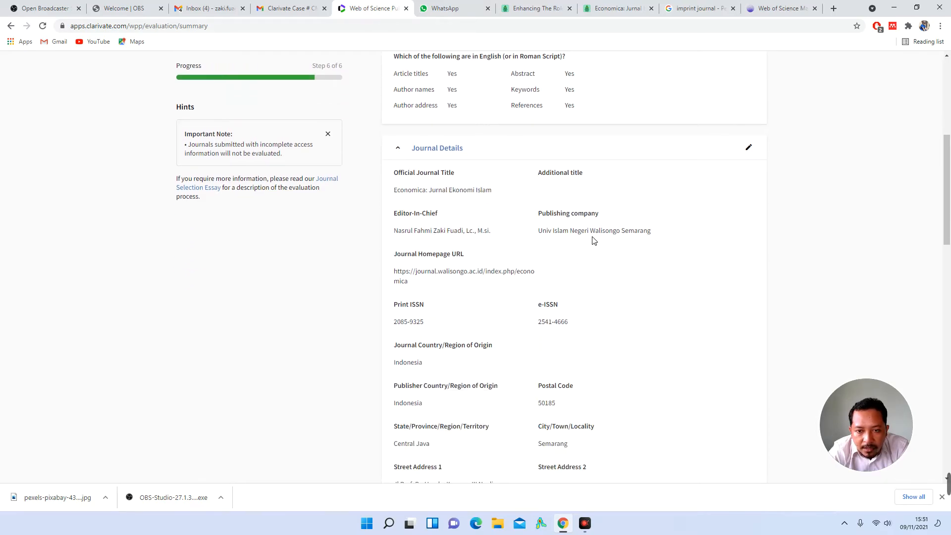
scroll(594, 240, "down", 1)
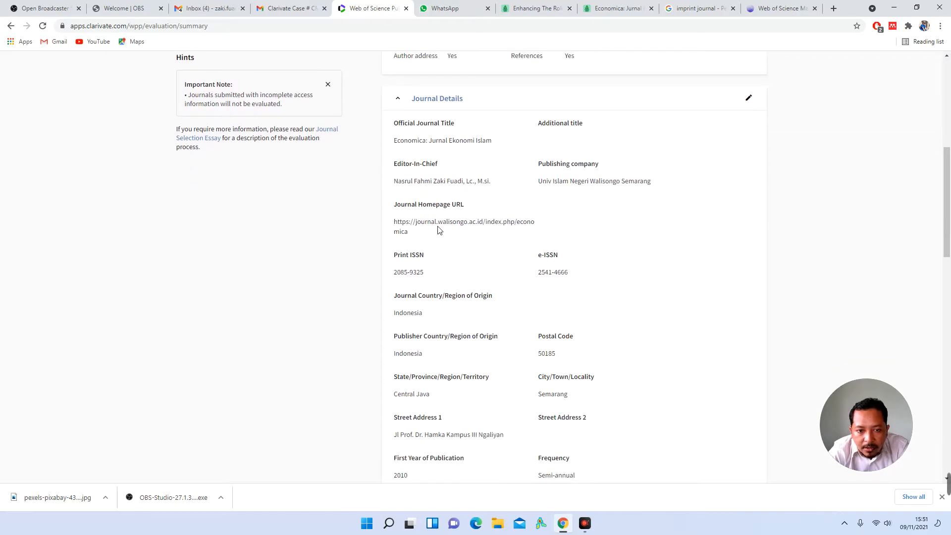
triple_click(466, 229)
left_click(460, 249)
scroll(436, 247, "down", 1)
double_click(402, 223)
left_click(442, 268)
scroll(443, 268, "down", 1)
scroll(558, 270, "down", 3)
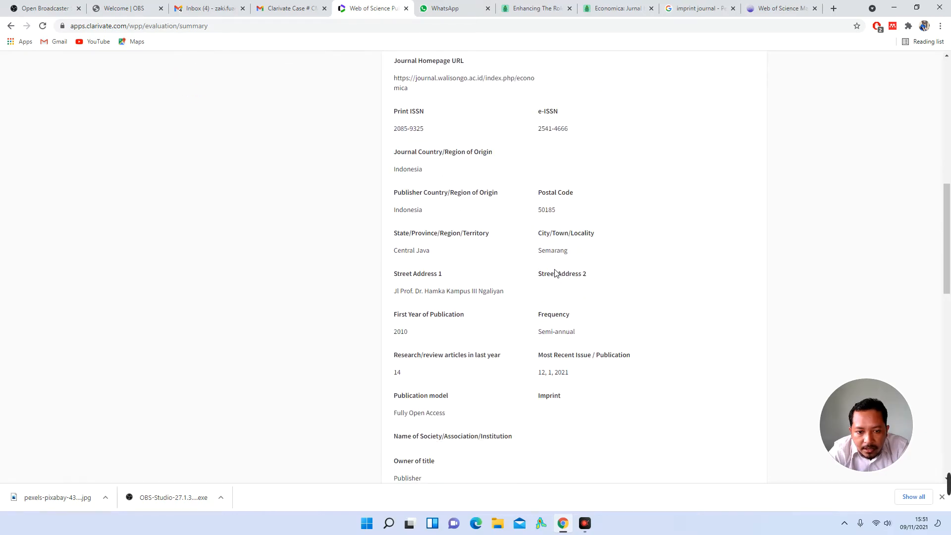
scroll(545, 245, "down", 1)
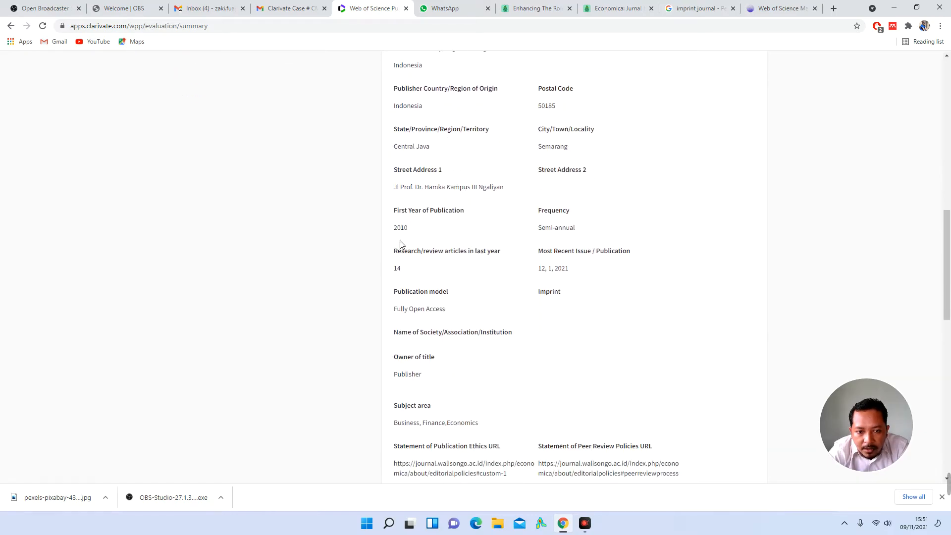
scroll(515, 300, "down", 1)
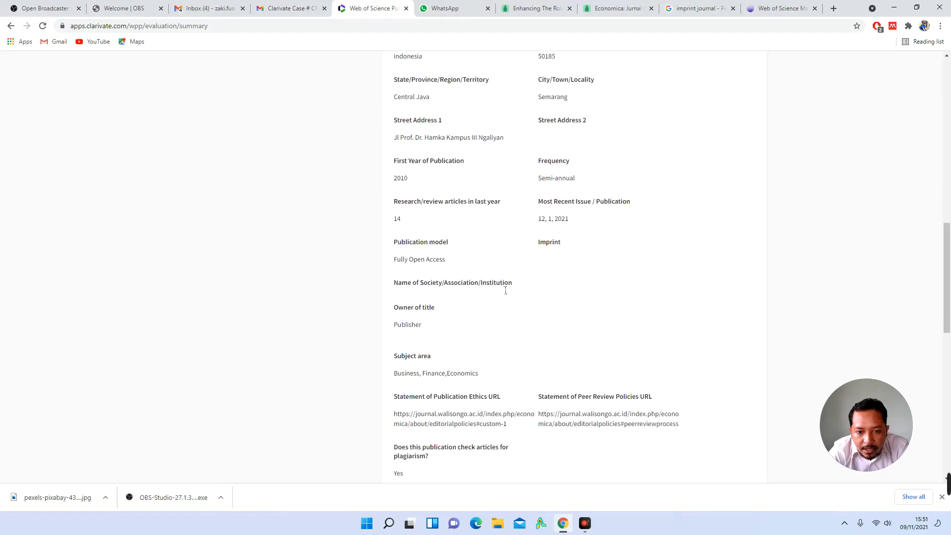
scroll(491, 295, "down", 2)
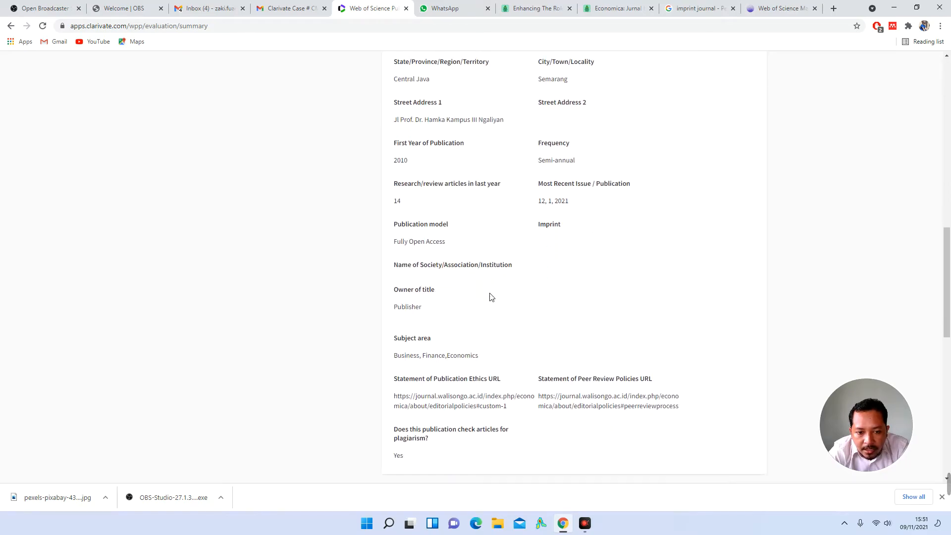
scroll(434, 281, "down", 2)
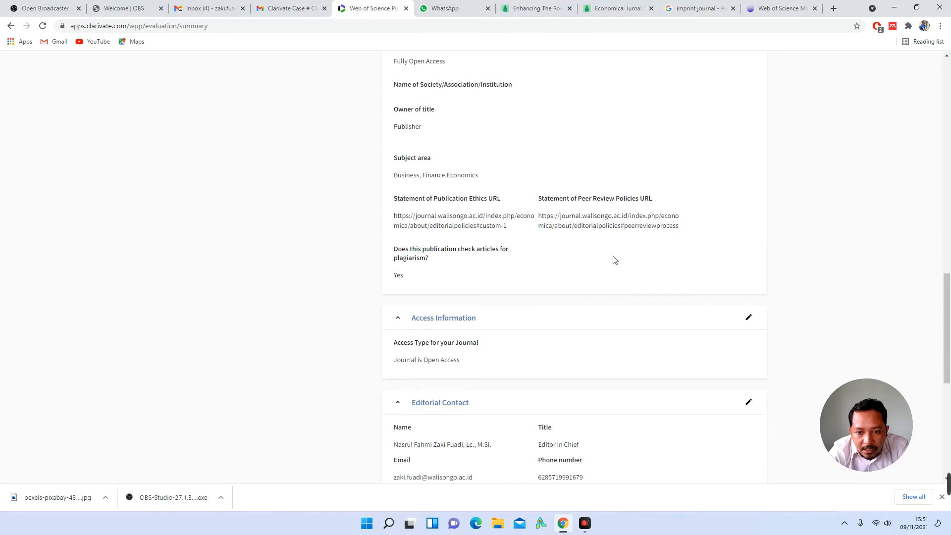
triple_click(470, 221)
right_click(467, 222)
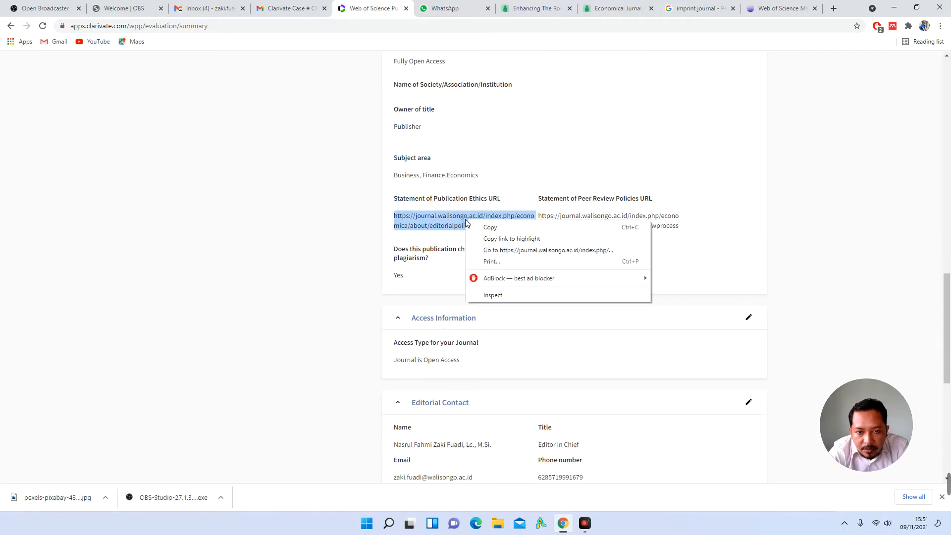
Step: Open the Publication Ethics URL in a new tab and reload it, still getting 404 Not Found
left_click(526, 251)
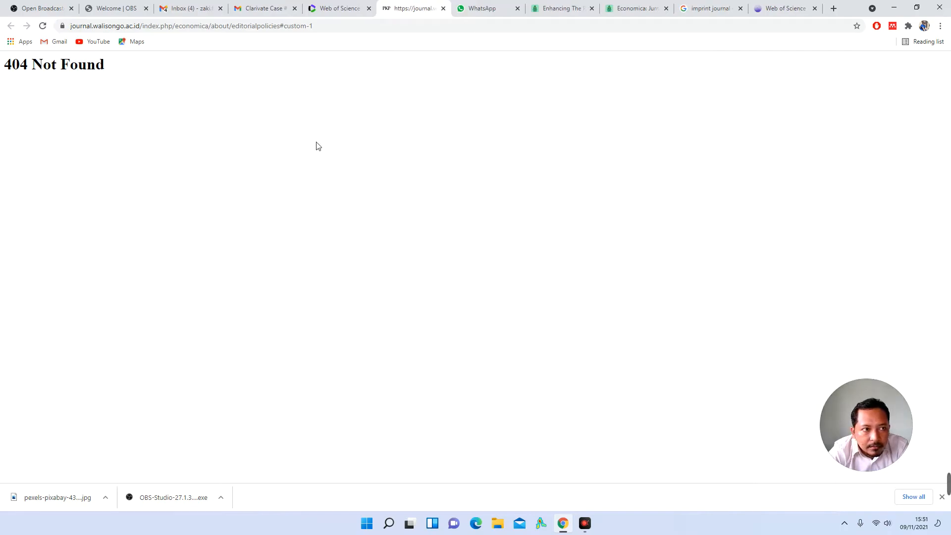
left_click(301, 28)
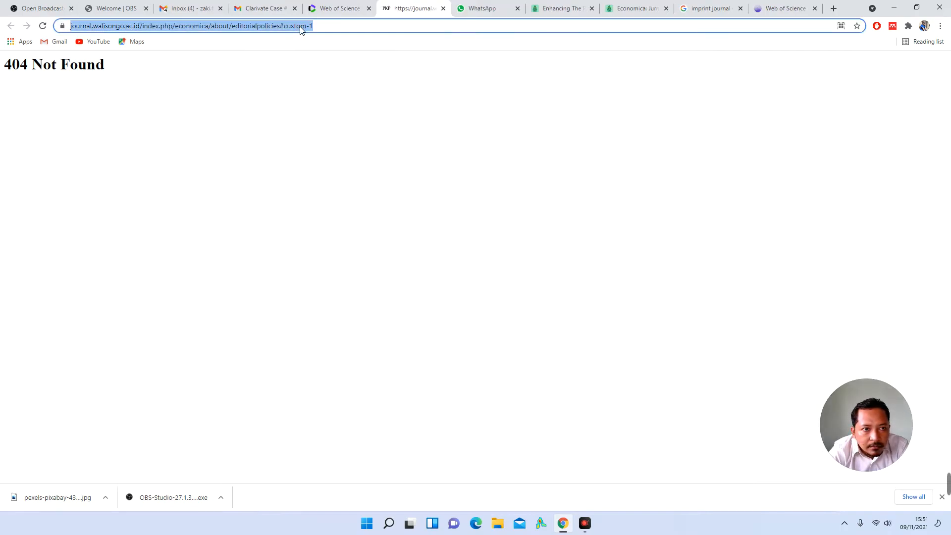
key("Return")
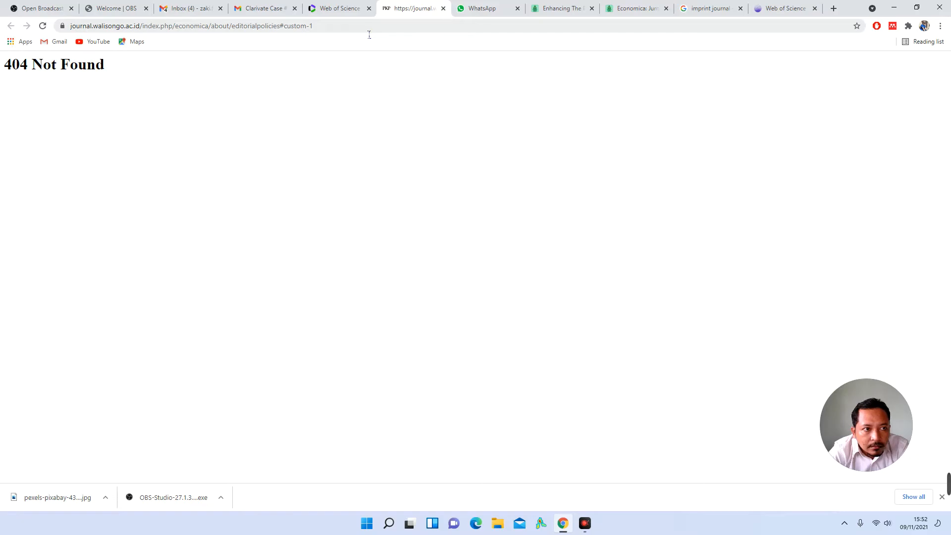
left_click(366, 29)
key("Return")
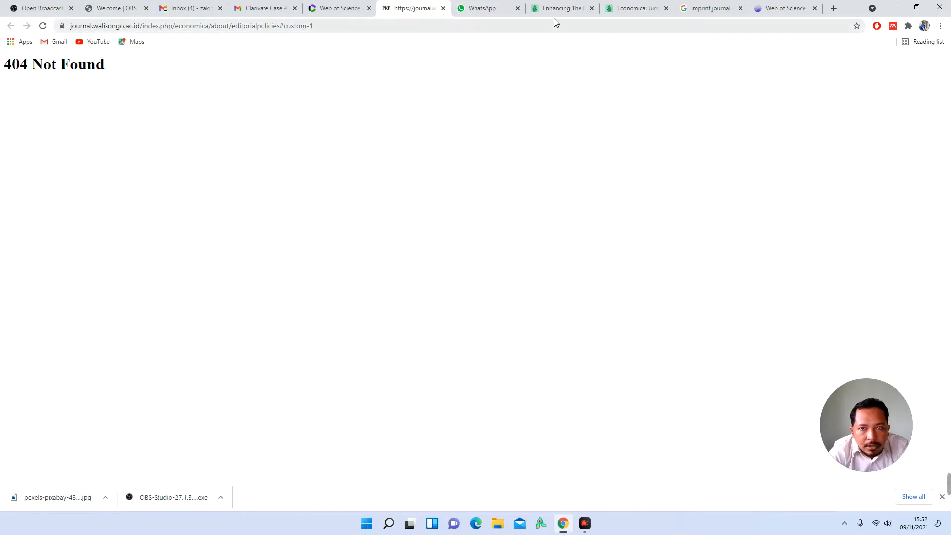
left_click(557, 9)
left_click(614, 9)
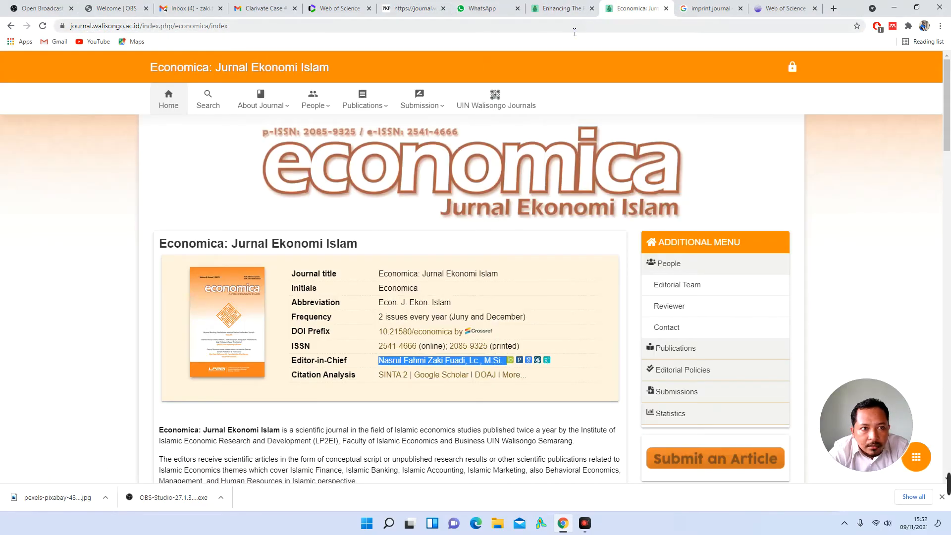
left_click(43, 26)
left_click(403, 11)
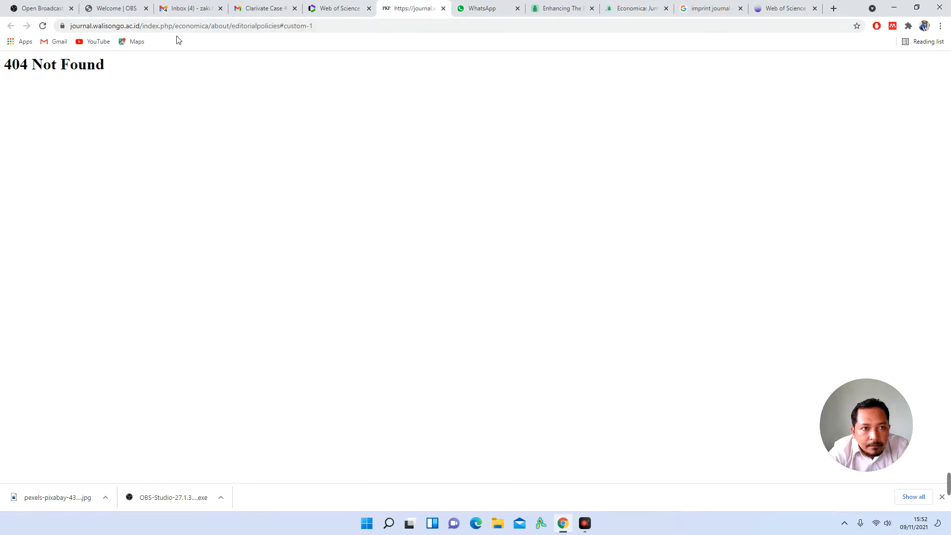
left_click(42, 29)
left_click(39, 30)
left_click(39, 30)
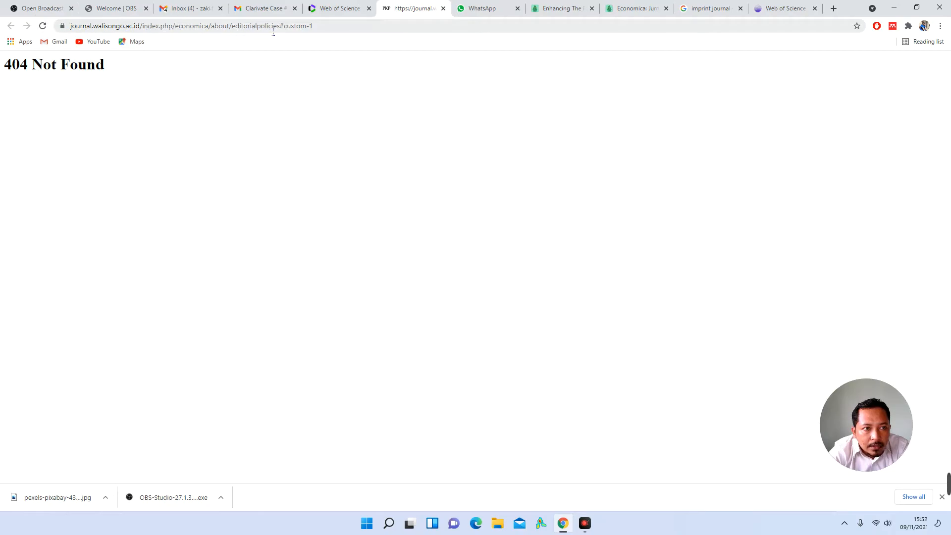
Step: Remove '#custom-1' from the address and reload, then return to the article PDF tab
left_click_drag(286, 32, 384, 34)
key("BackSpace")
key("Return")
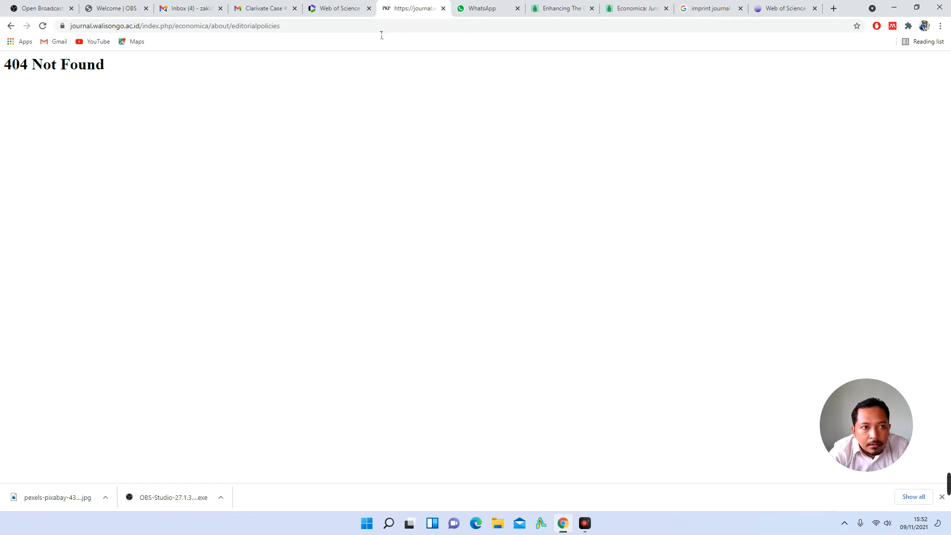
left_click(561, 8)
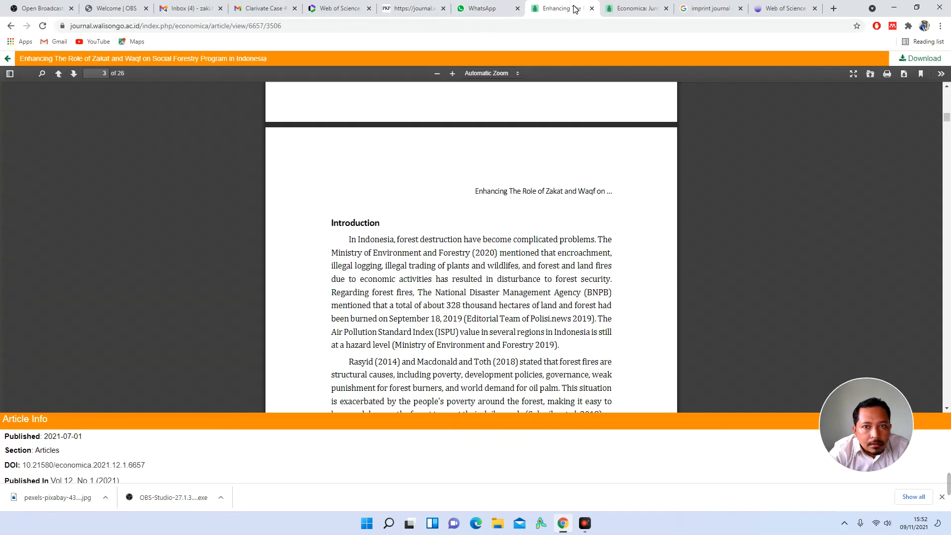
Step: Navigate the Economica home page menus to the working Publication Ethics page
left_click(637, 8)
scroll(684, 267, "down", 3)
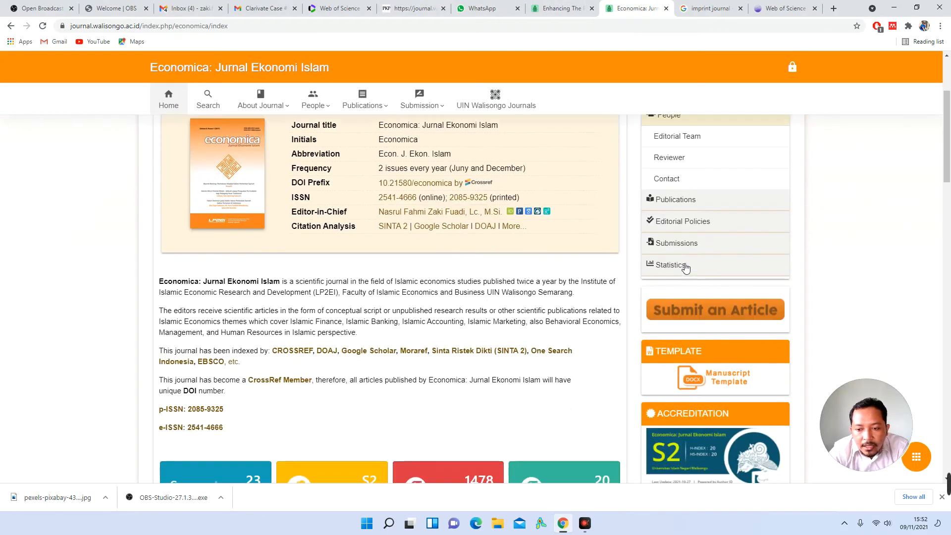
left_click(686, 243)
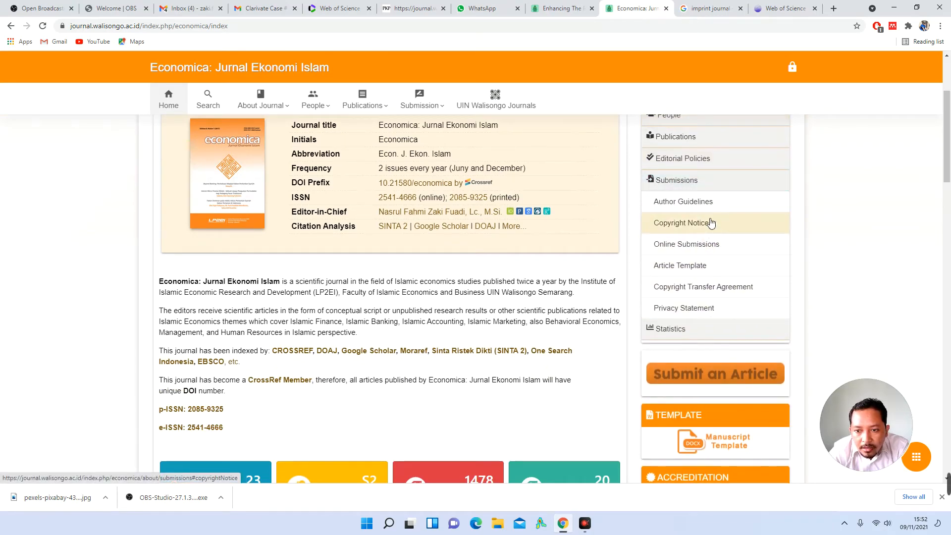
left_click(702, 158)
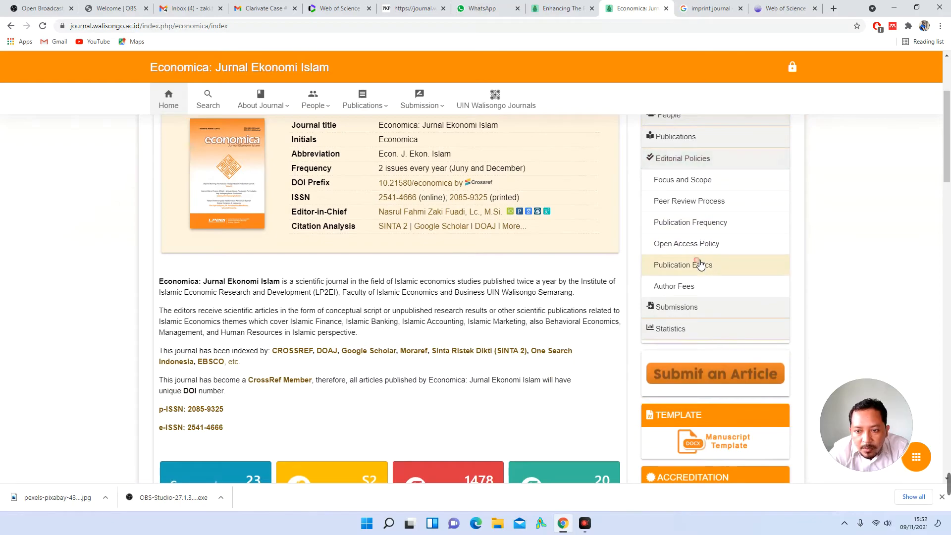
left_click(684, 268)
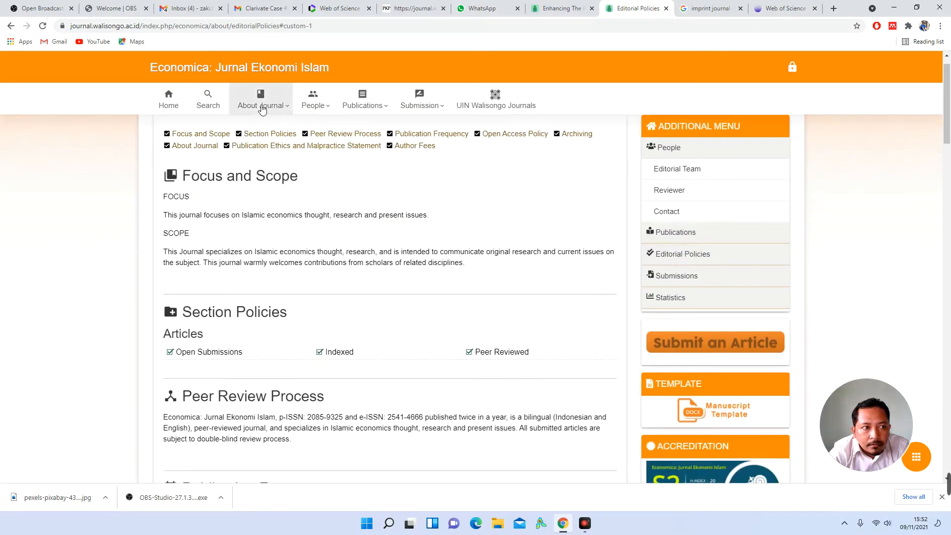
Step: Compare the Publication Ethics page with the 404 page, then return to the evaluation summary
left_click(412, 8)
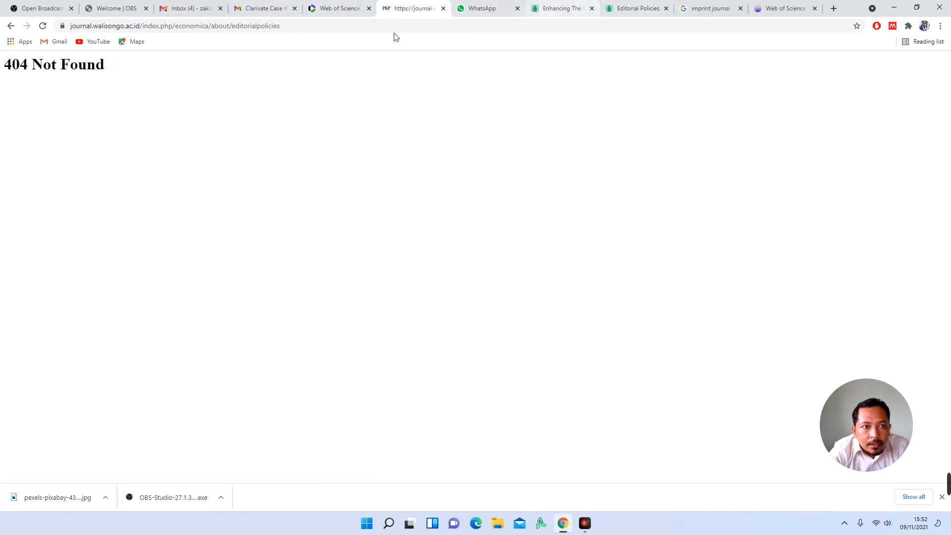
left_click(624, 14)
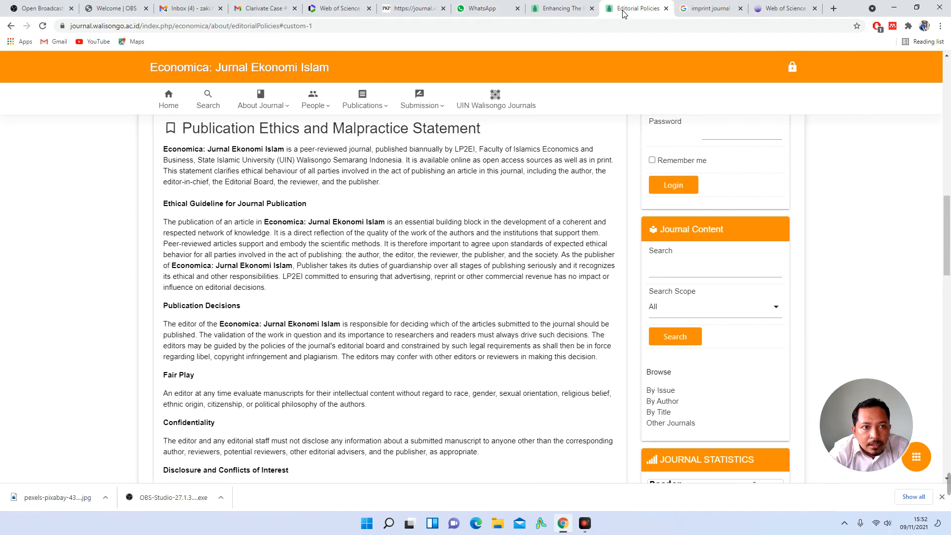
left_click(417, 10)
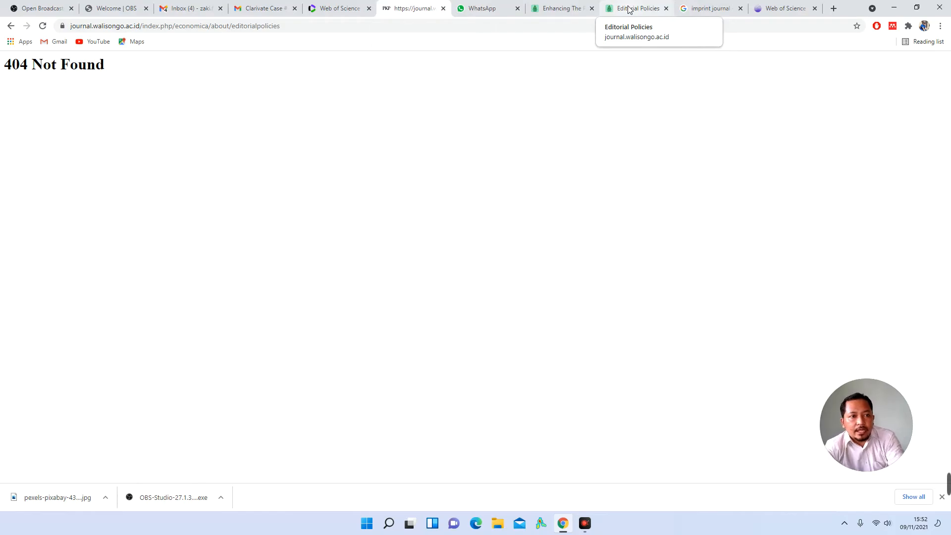
left_click(336, 8)
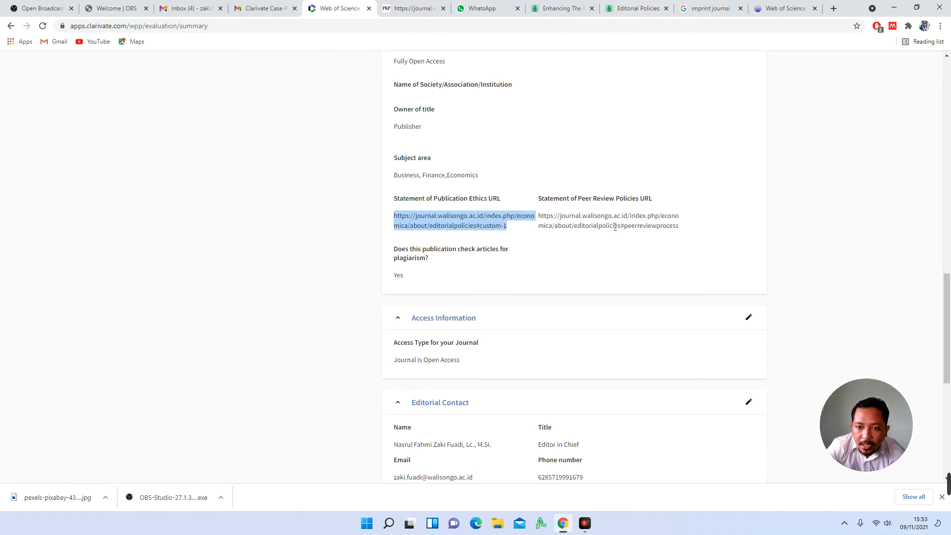
left_click(601, 226)
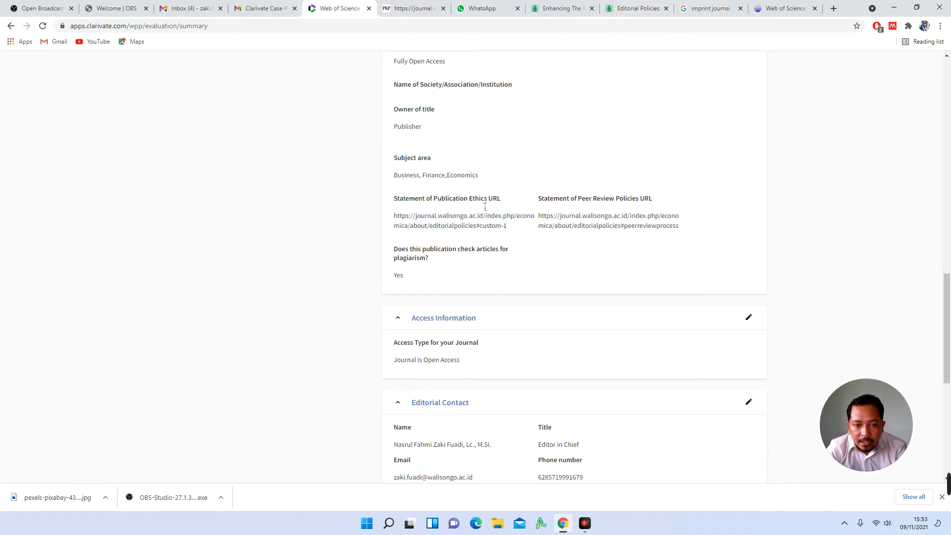
double_click(627, 200)
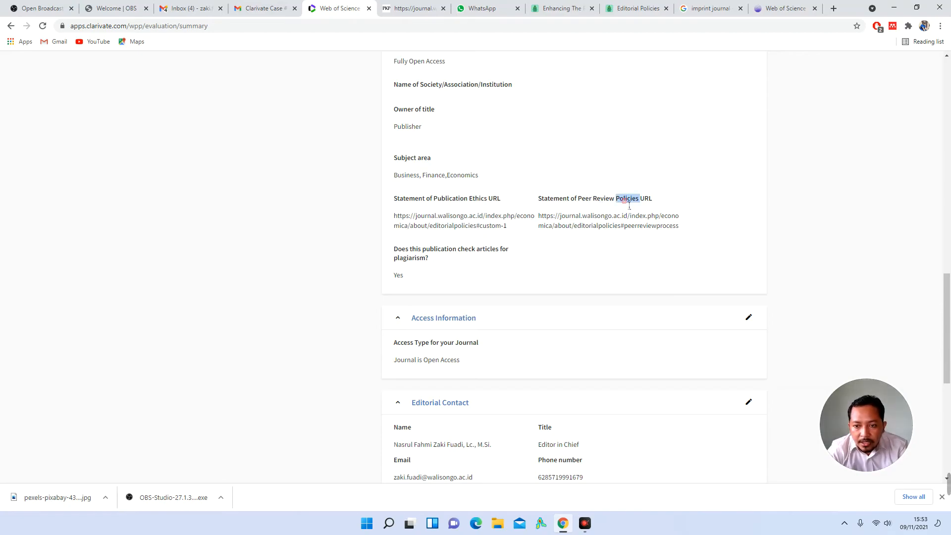
double_click(658, 229)
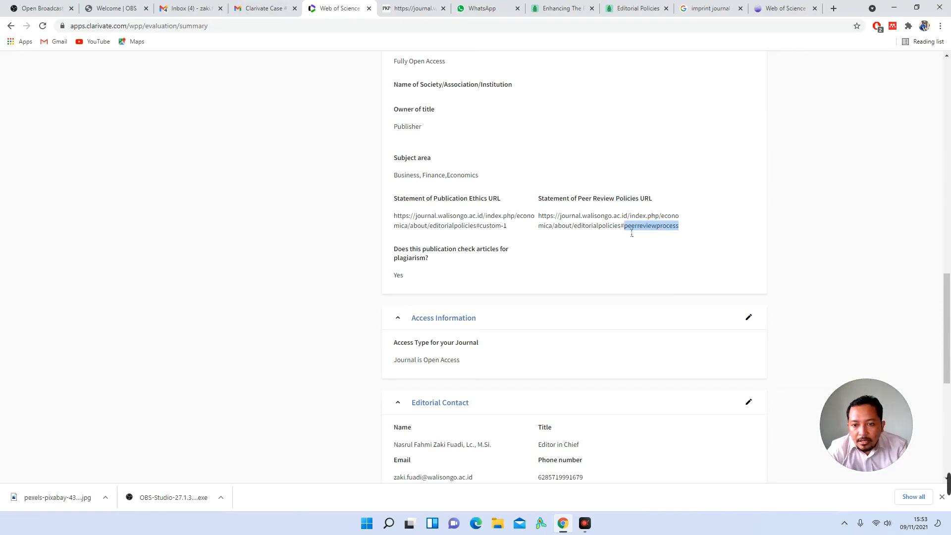
triple_click(597, 229)
left_click(612, 228)
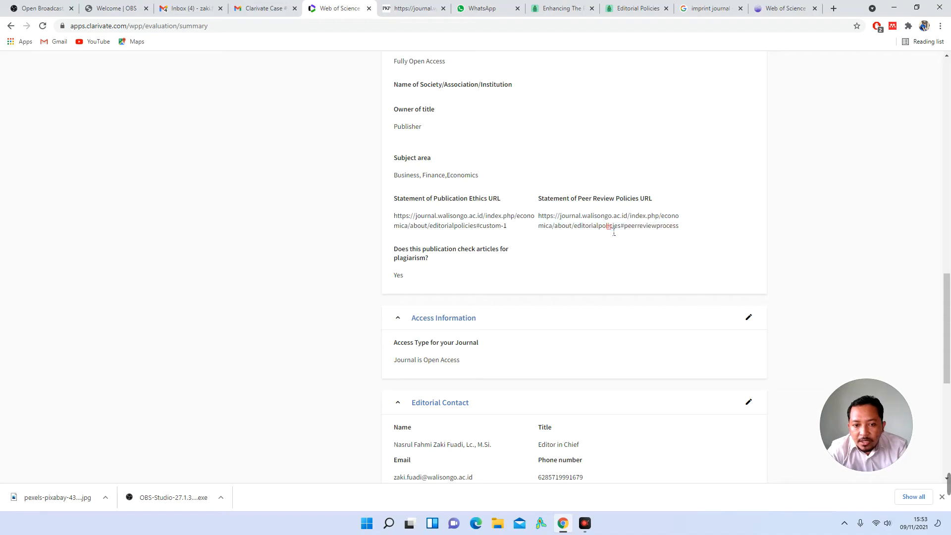
triple_click(614, 228)
left_click(669, 226)
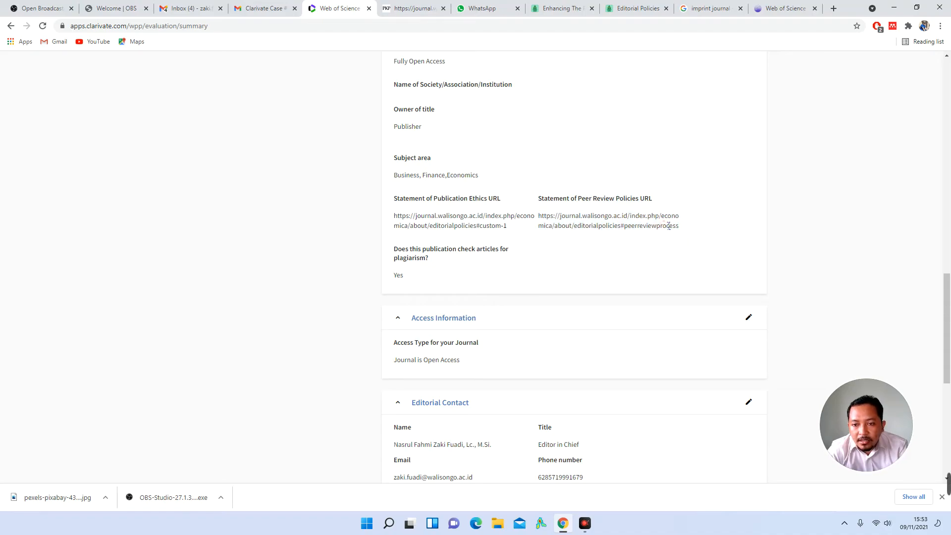
left_click(629, 7)
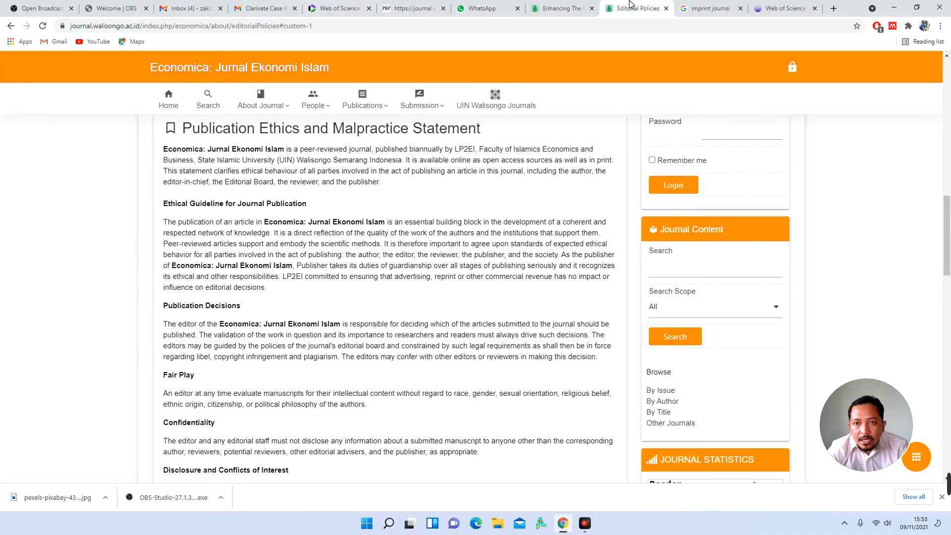
left_click(262, 25)
double_click(257, 26)
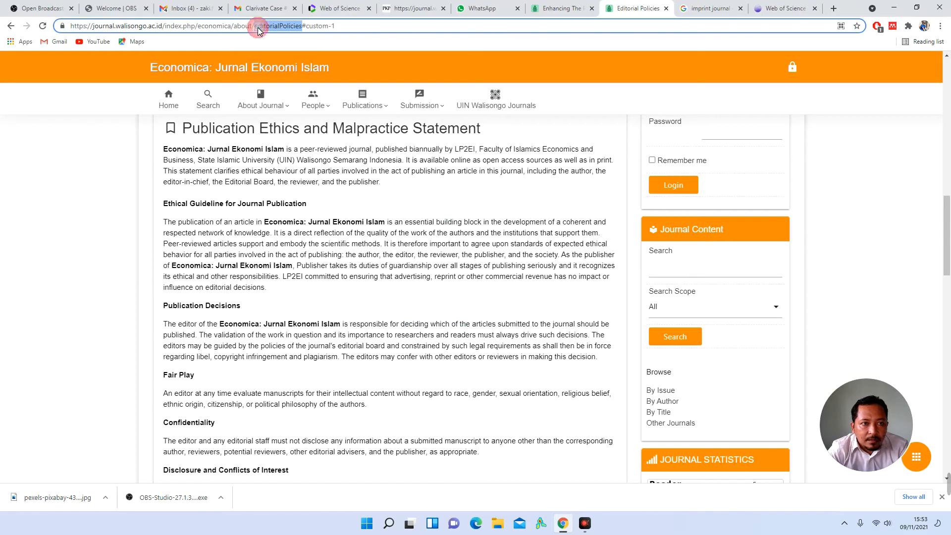
left_click_drag(279, 25, 301, 26)
triple_click(285, 27)
double_click(283, 28)
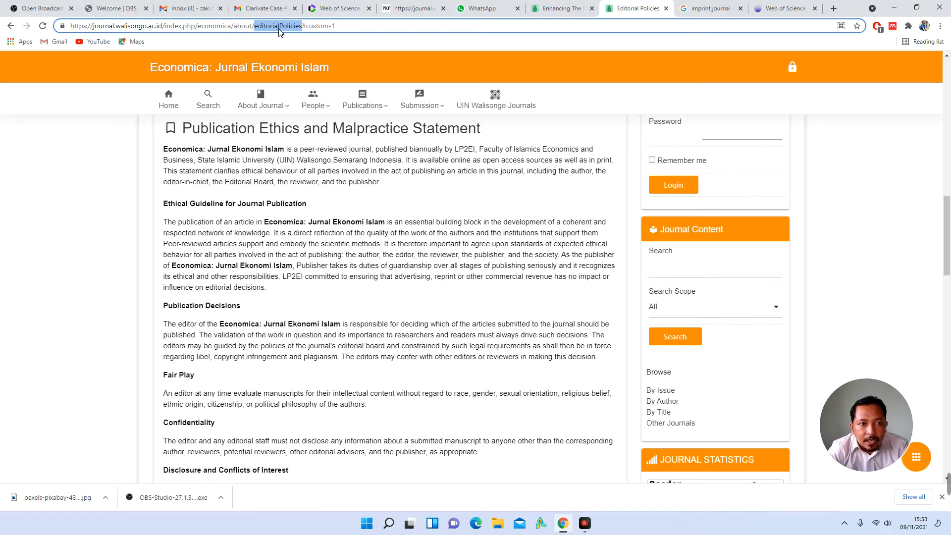
left_click(273, 28)
left_click_drag(280, 29, 284, 32)
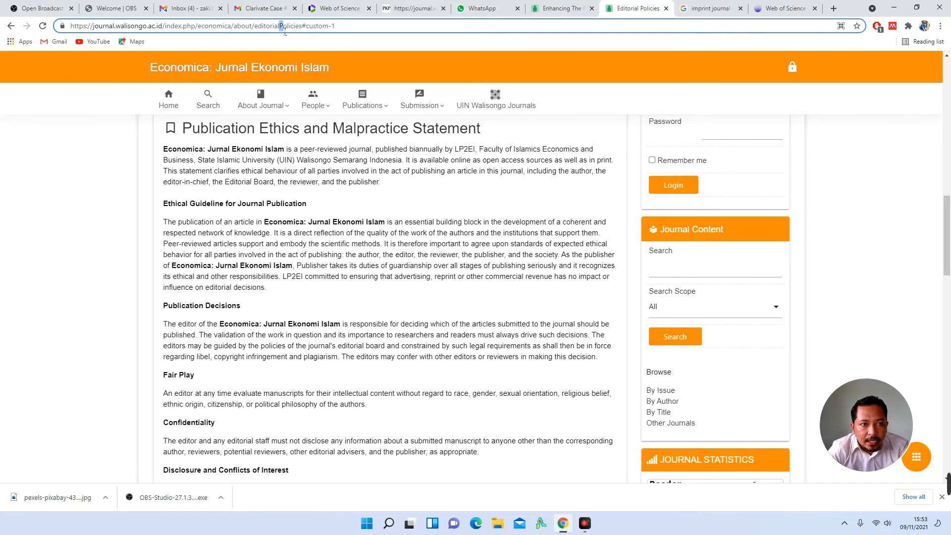
left_click(284, 32)
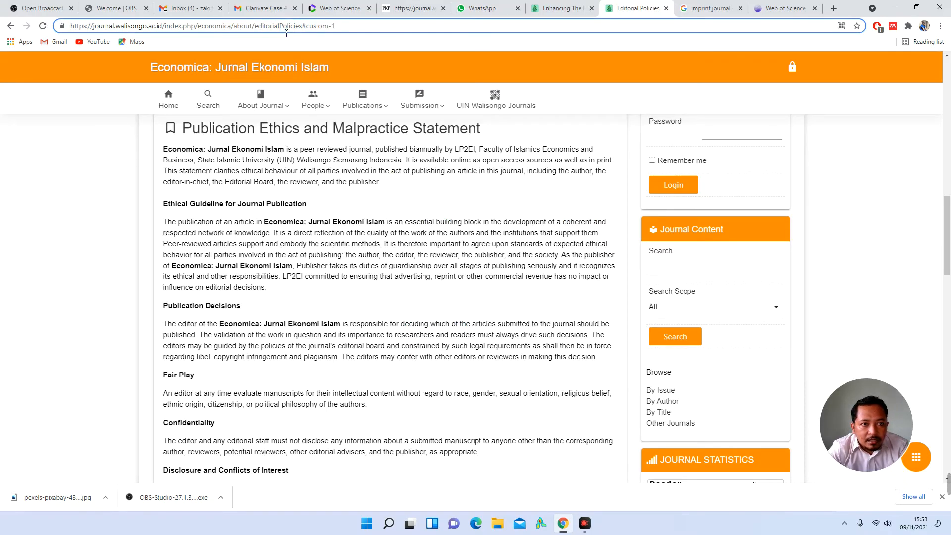
left_click(349, 8)
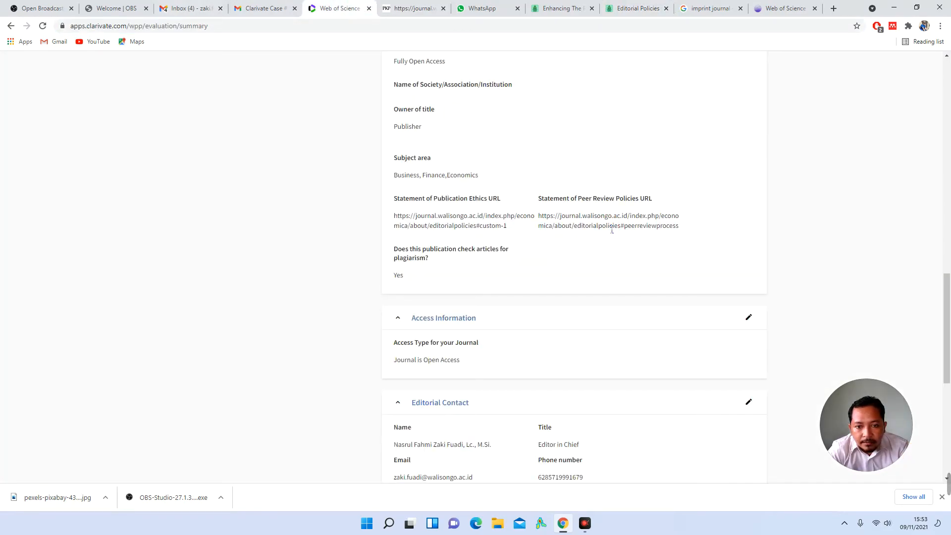
scroll(612, 230, "up", 12)
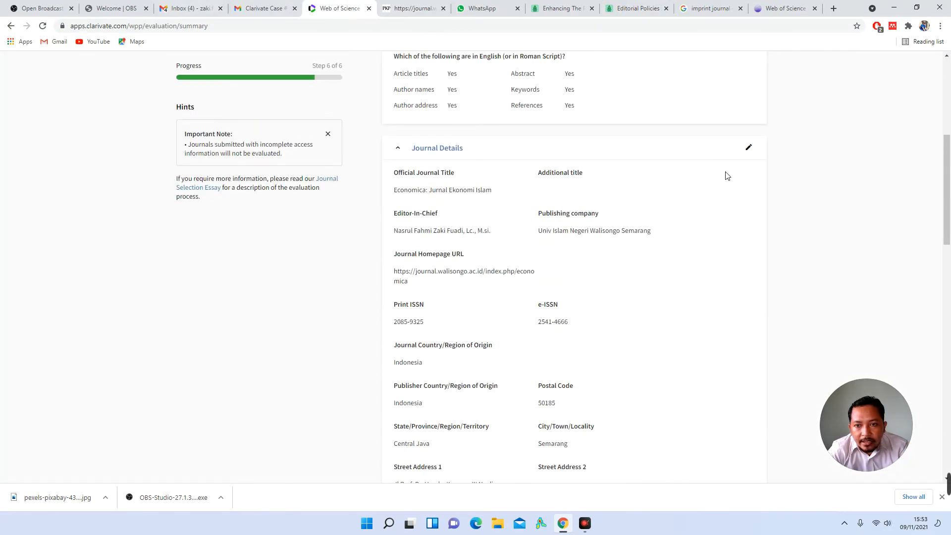
Step: Reopen Journal Details and inspect the 'editorialPolicies' and 'peerReviewProcess' parts of the policy URLs
left_click(749, 150)
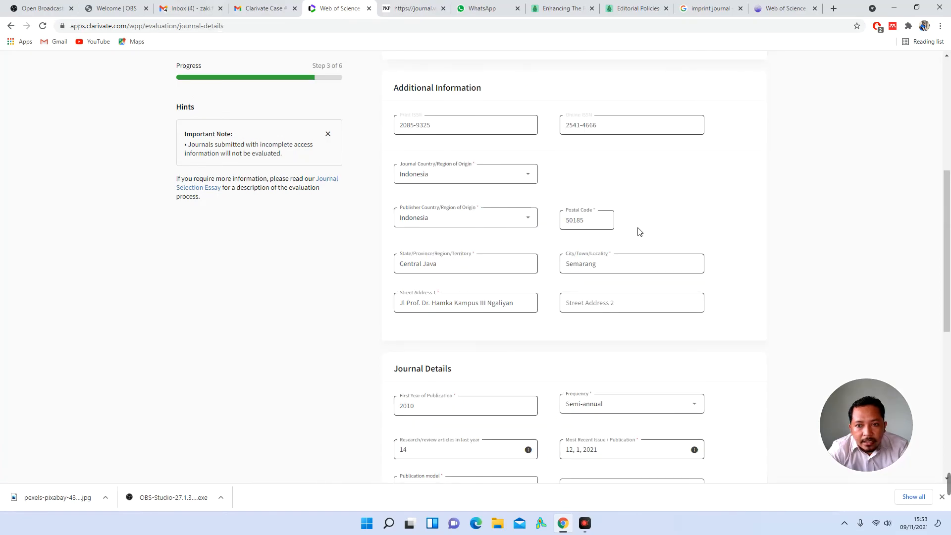
scroll(591, 287, "down", 8)
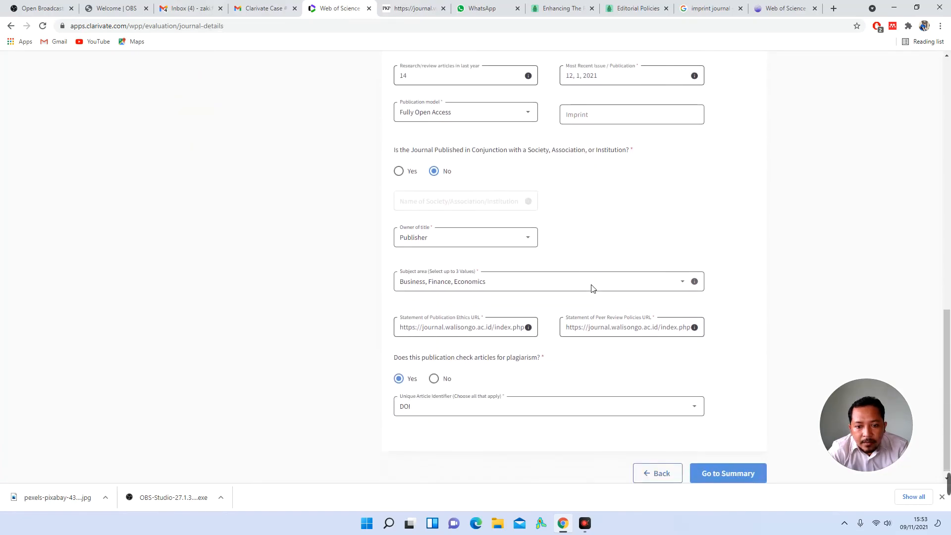
left_click_drag(534, 321, 548, 322)
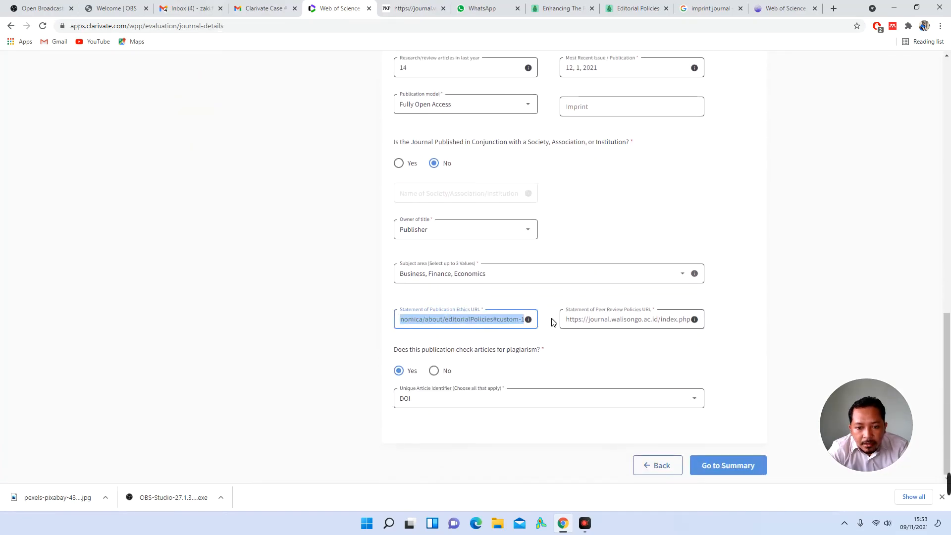
left_click(478, 321)
left_click(477, 320)
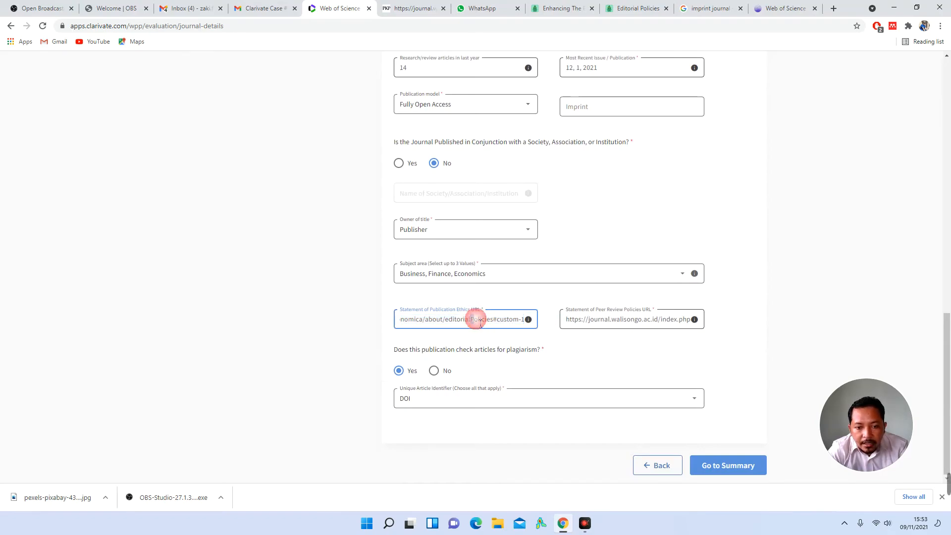
left_click_drag(675, 323, 718, 323)
left_click(647, 325)
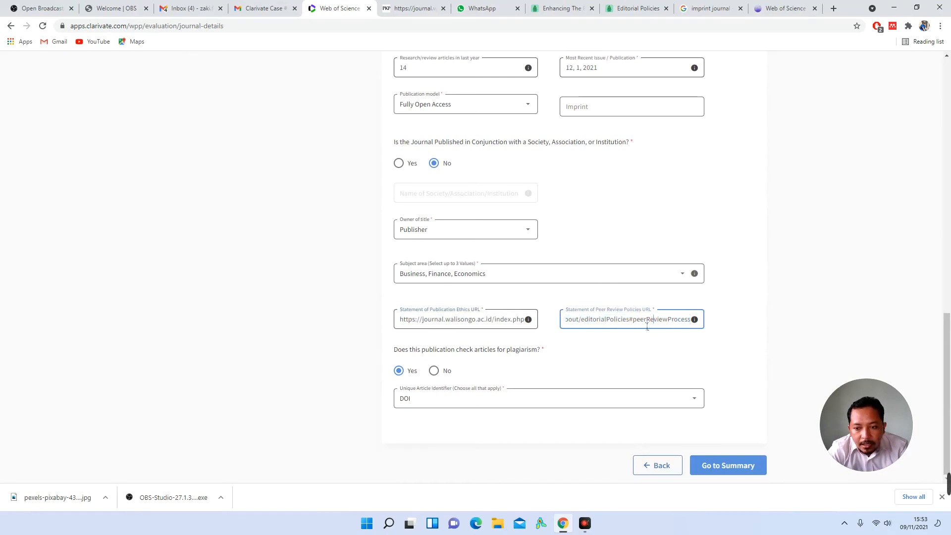
left_click(701, 356)
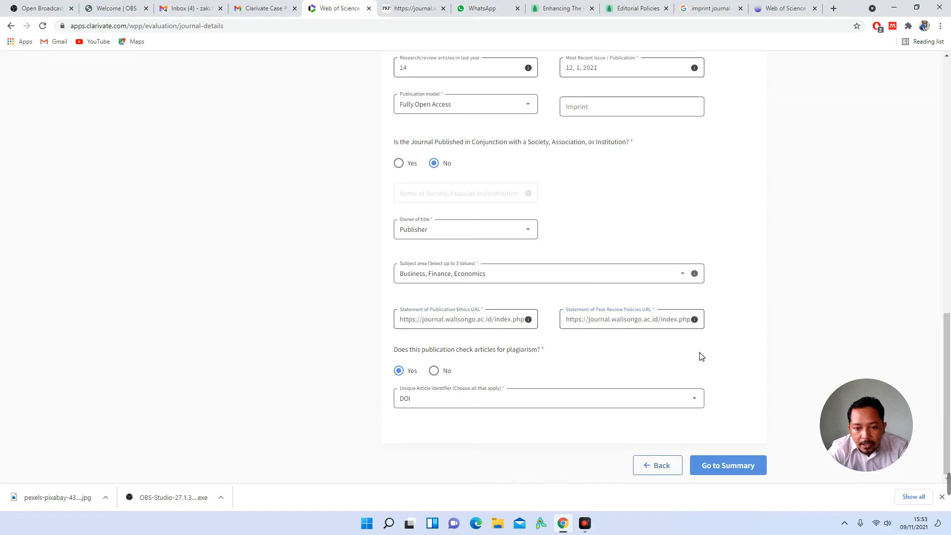
Step: Return to the summary, then recheck the sample article and Editorial Policies tabs
left_click(736, 471)
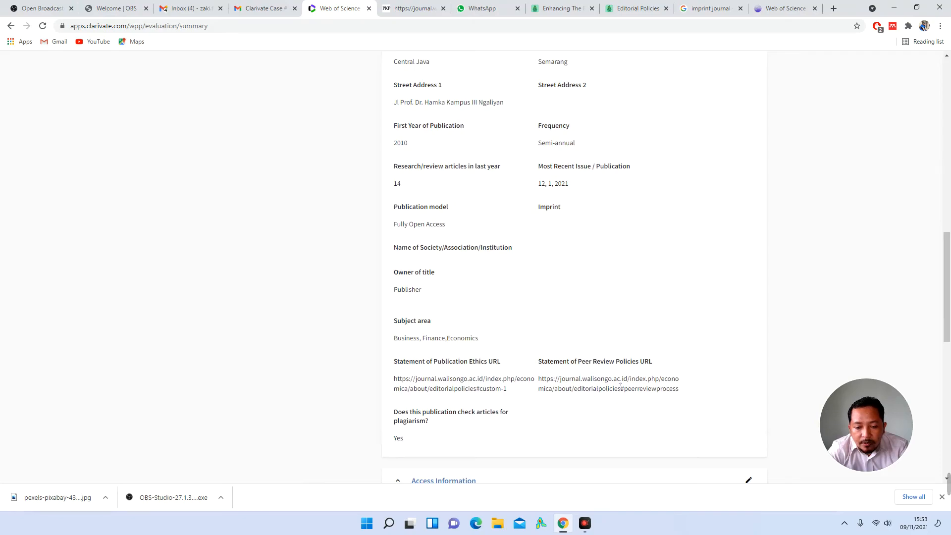
scroll(620, 385, "down", 2)
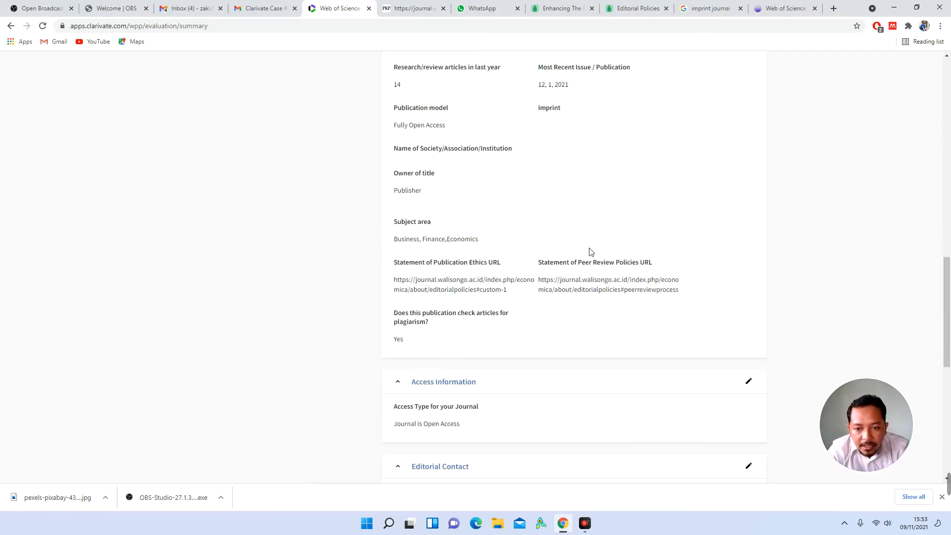
left_click(558, 12)
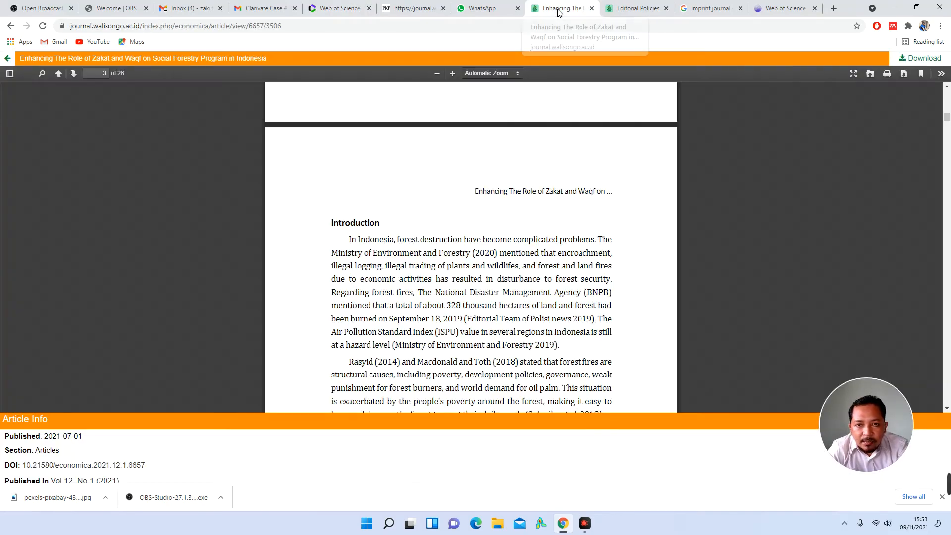
left_click(653, 5)
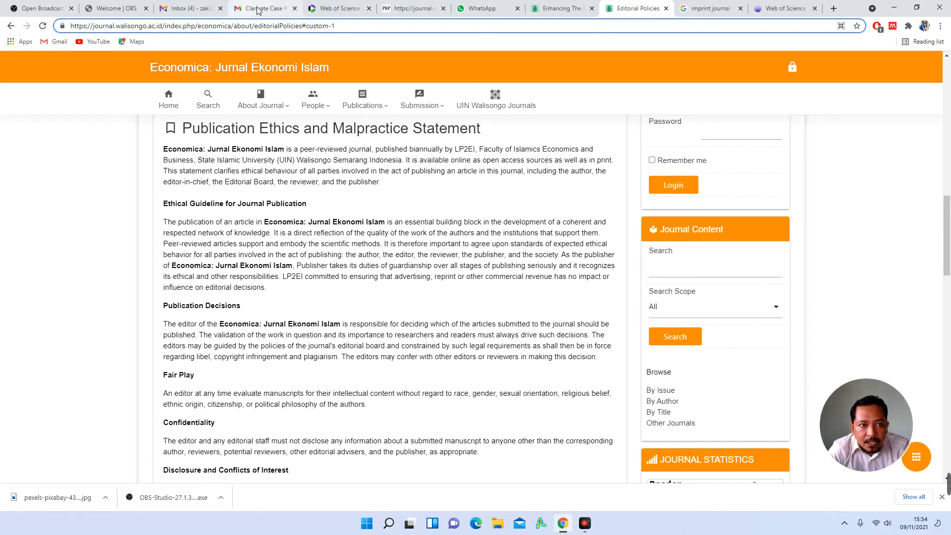
Step: Back on the summary, select the Peer Review Policies and Publication Ethics URLs to examine them
left_click(332, 9)
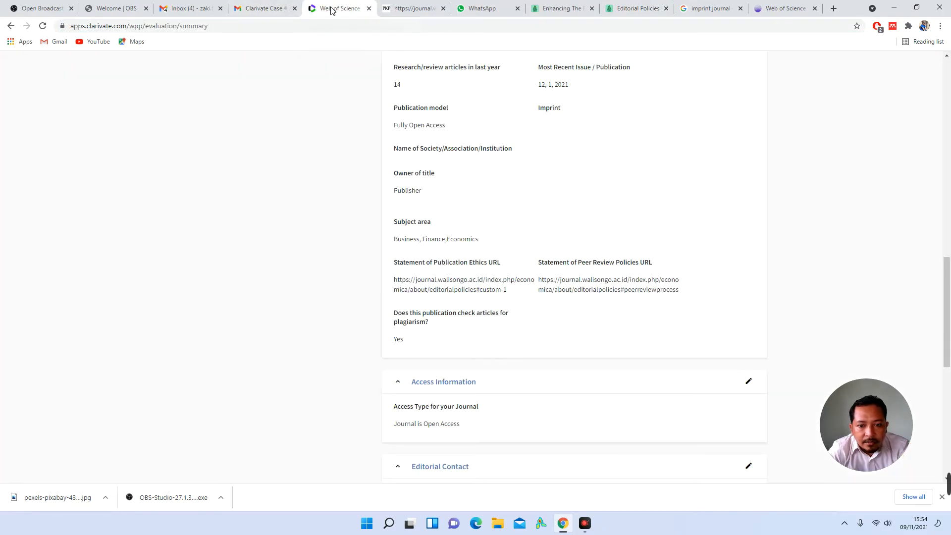
triple_click(568, 294)
left_click(466, 287)
double_click(471, 291)
Step: Open the Publication Ethics URL in a new tab, where it shows 404 Not Found
triple_click(490, 289)
right_click(489, 288)
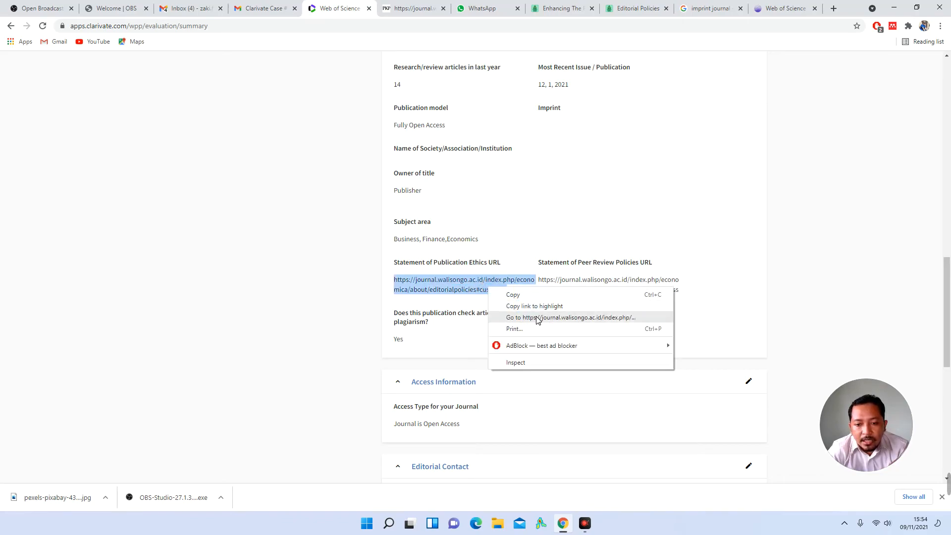
left_click(538, 320)
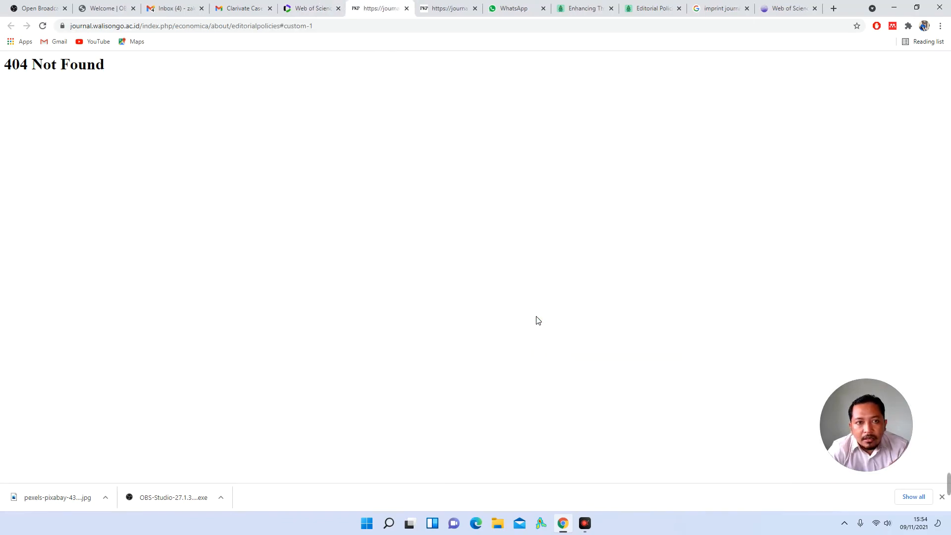
triple_click(93, 73)
left_click(358, 100)
left_click(312, 8)
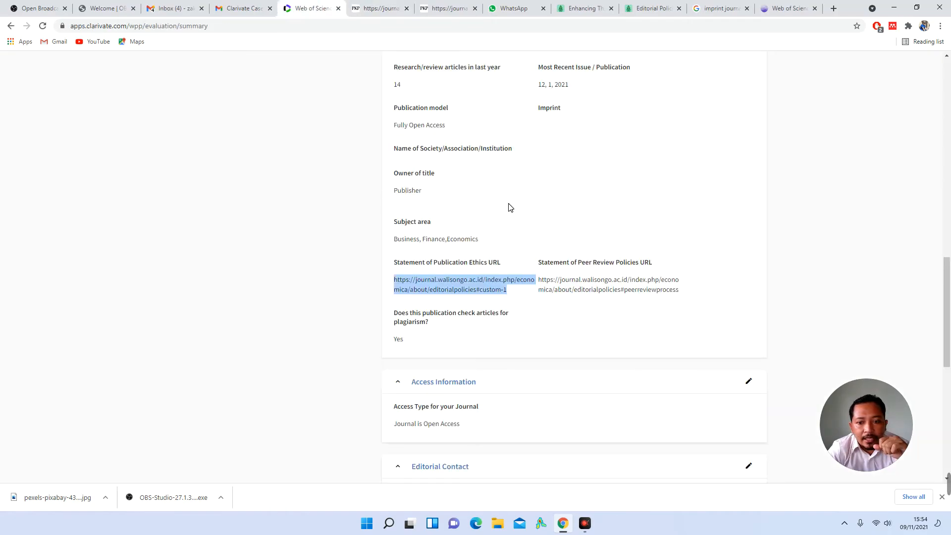
Step: Open the Peer Review Policies URL in a new tab, then bring back the 'Enhancing…' article PDF
triple_click(597, 285)
right_click(602, 285)
left_click(639, 312)
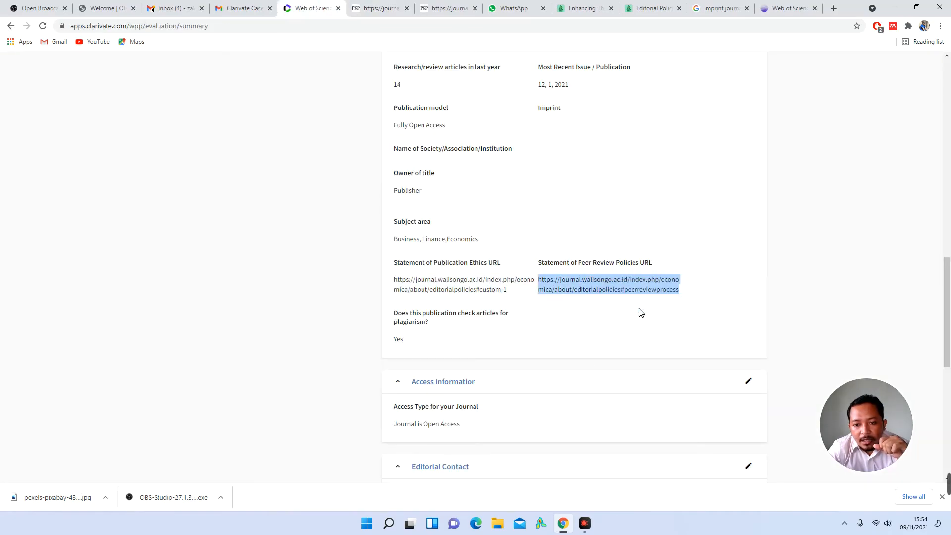
left_click(280, 8)
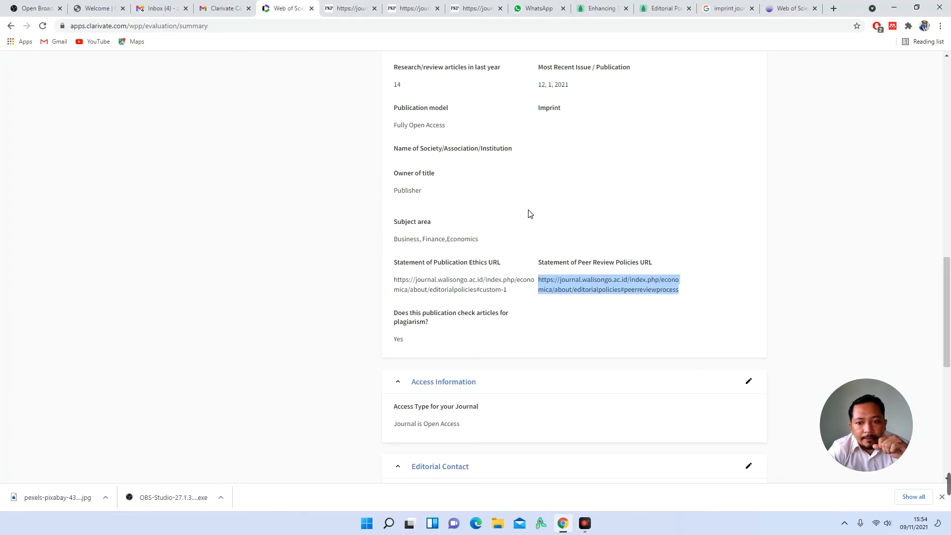
left_click(638, 294)
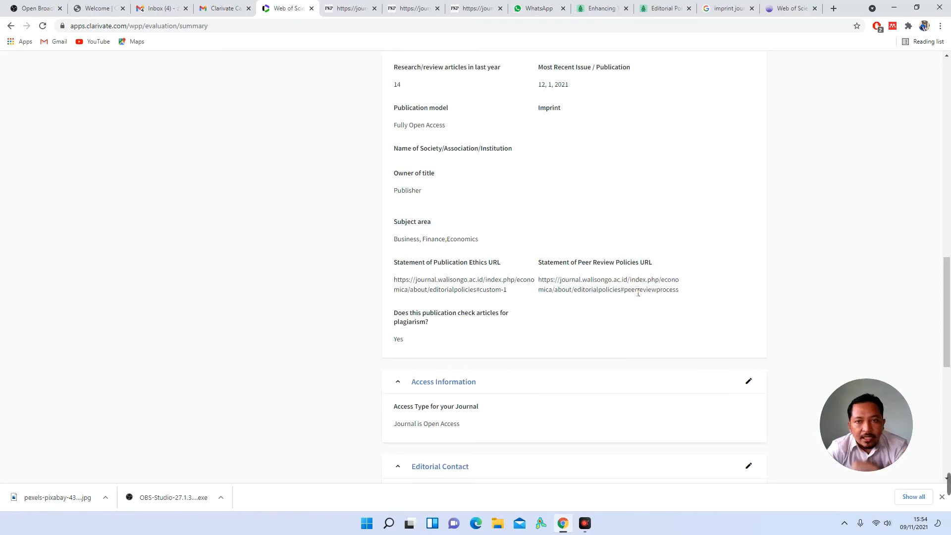
left_click(594, 11)
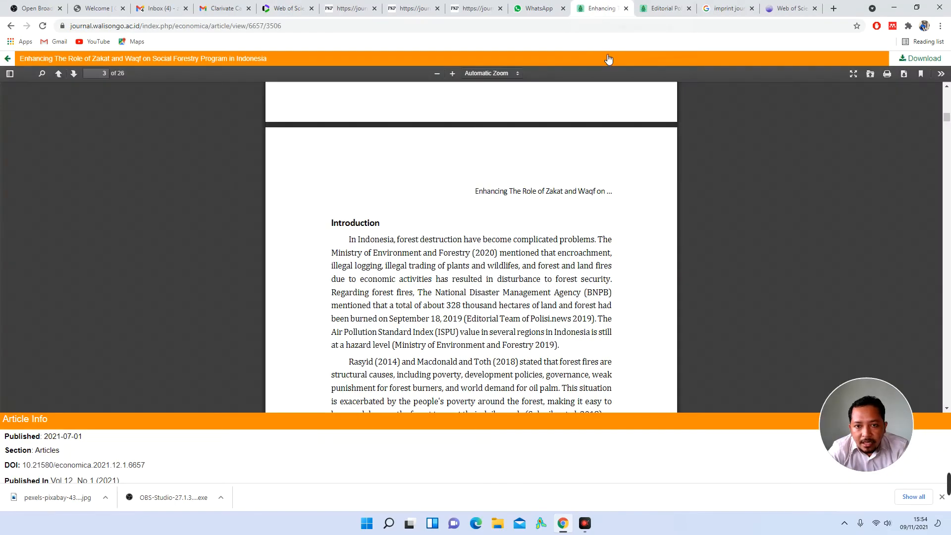
Step: Find Economica's Indexing and Abstracting page under Statistics, note its web address, and return to the portal
left_click(664, 7)
scroll(757, 266, "up", 8)
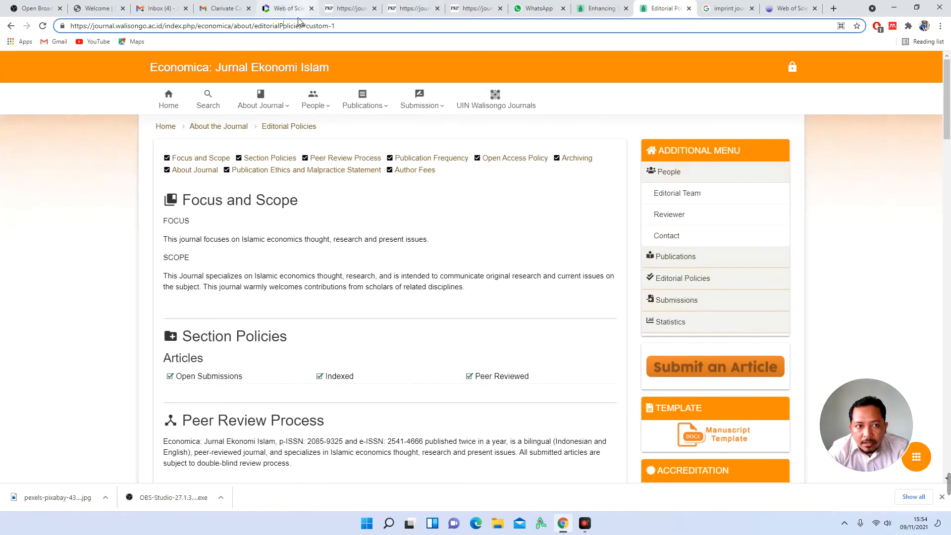
left_click(683, 325)
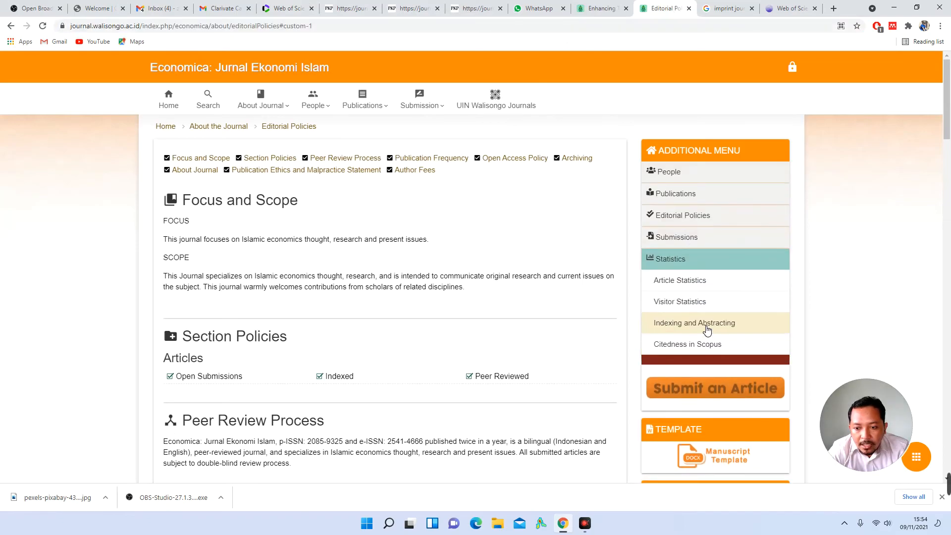
left_click(711, 329)
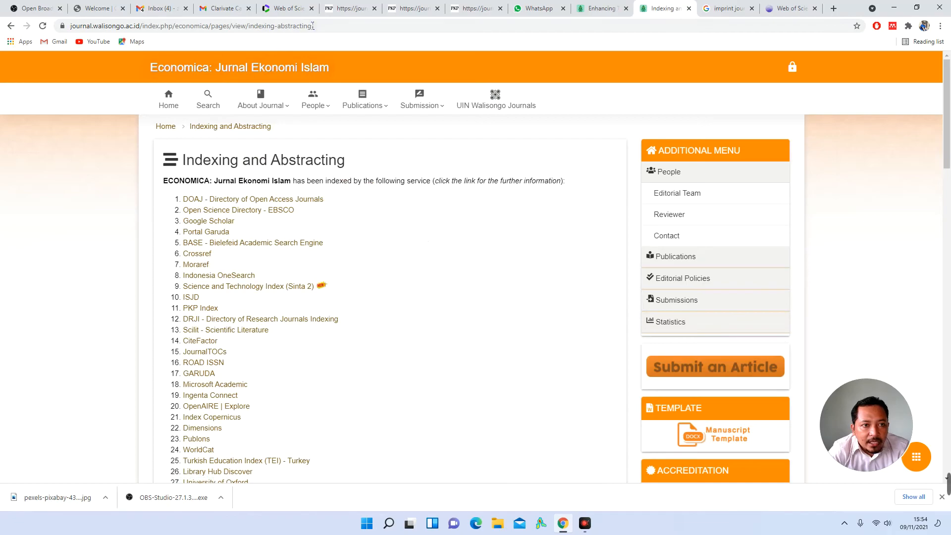
triple_click(314, 168)
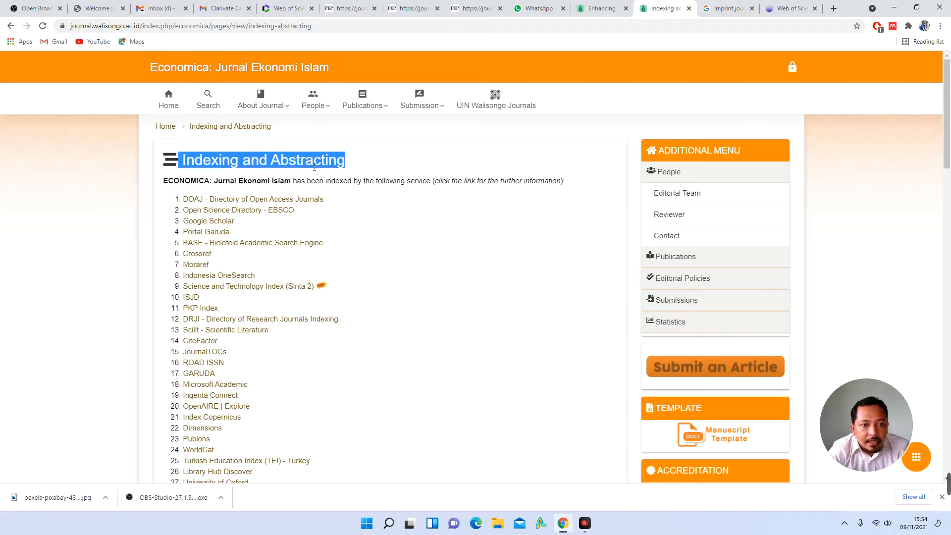
left_click_drag(249, 25, 317, 29)
left_click(296, 26)
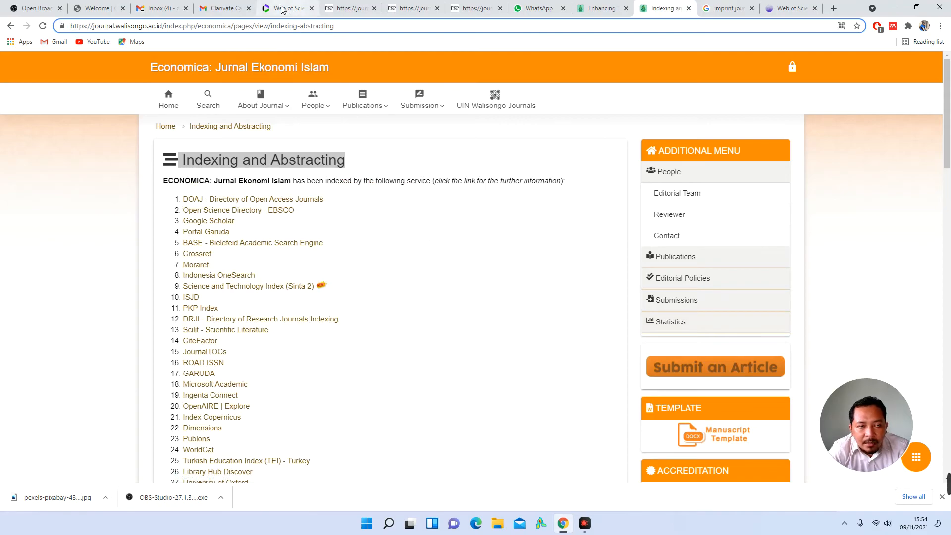
left_click(284, 9)
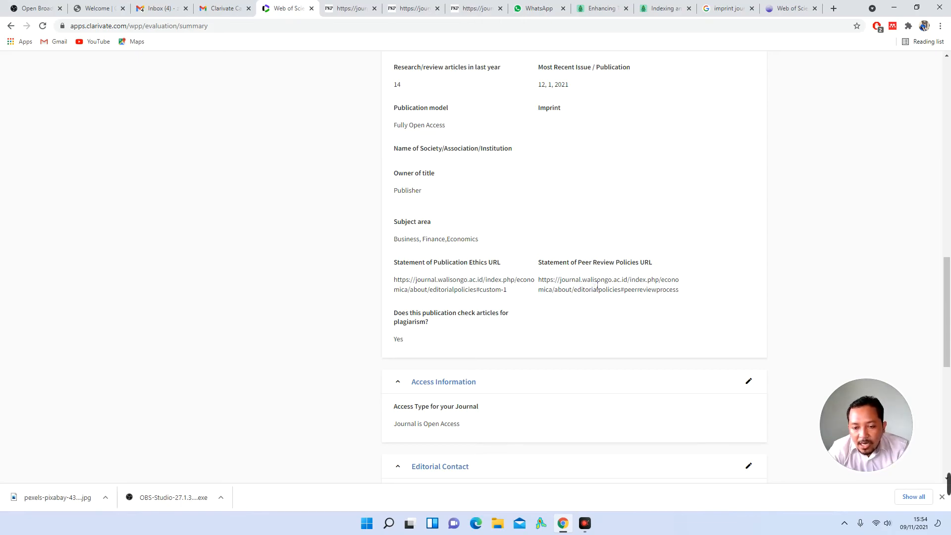
triple_click(601, 265)
left_click(586, 293)
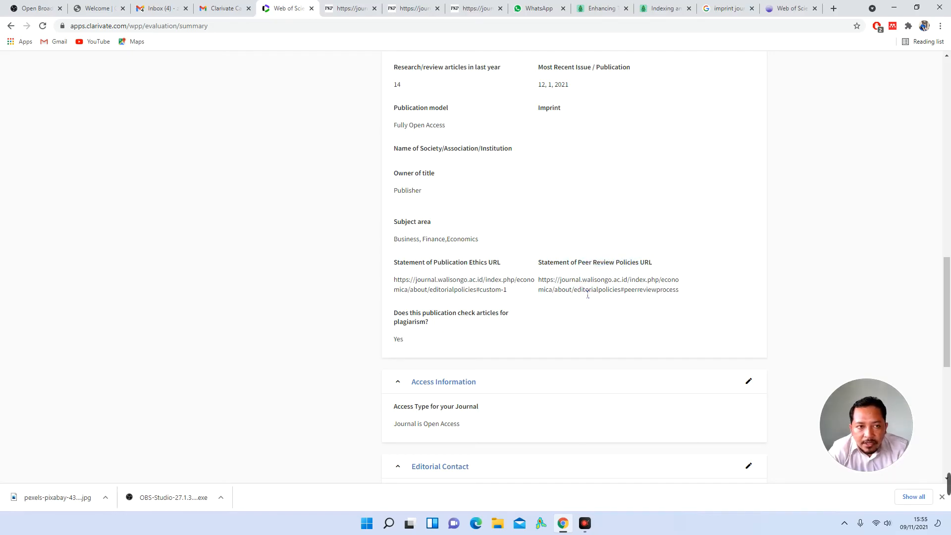
scroll(588, 295, "down", 1)
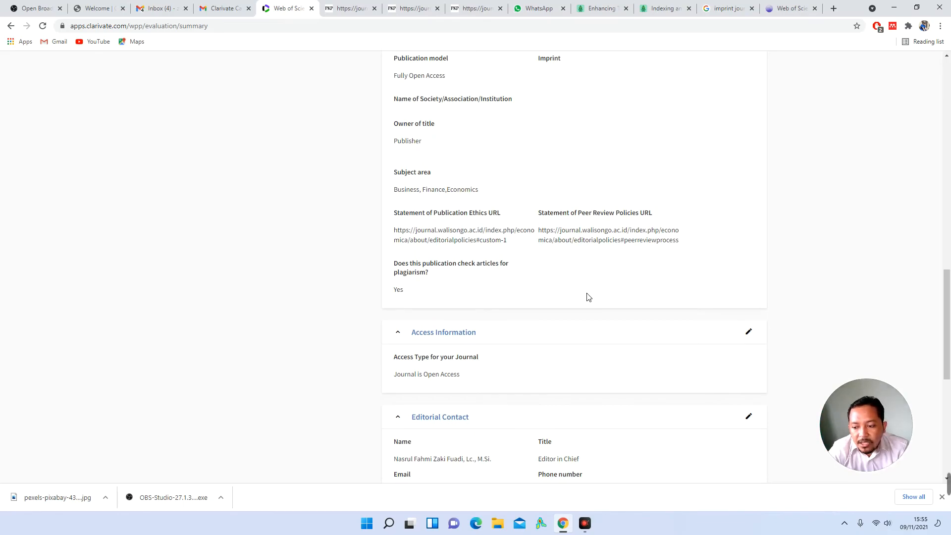
left_click(942, 496)
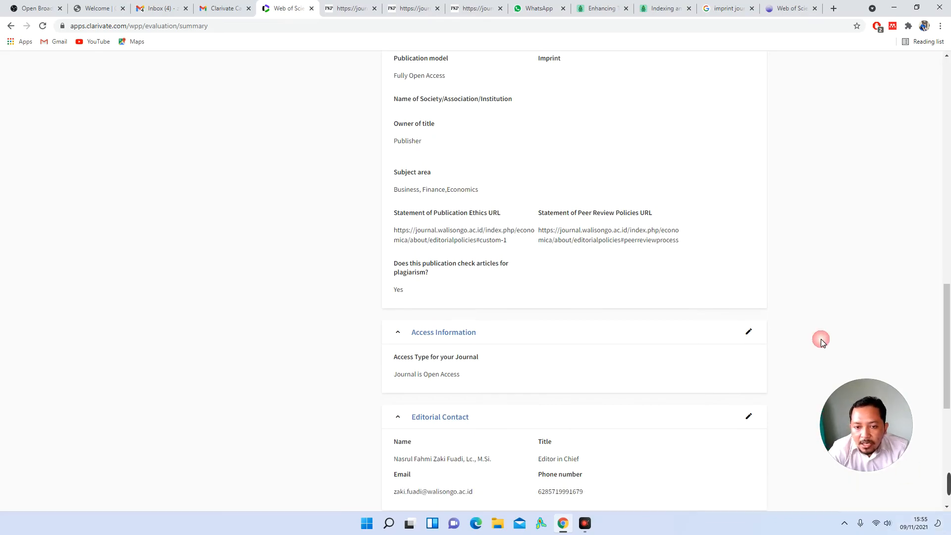
triple_click(479, 237)
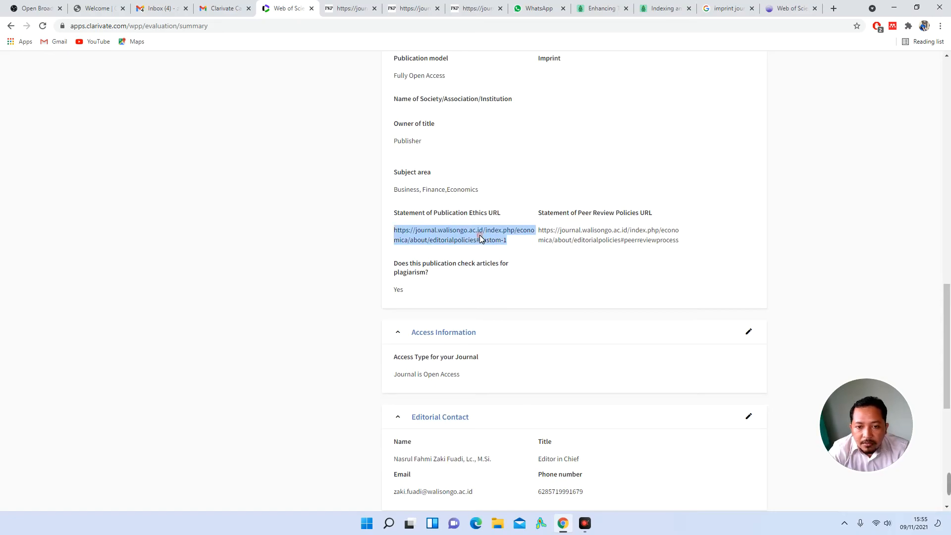
left_click(566, 245)
scroll(545, 280, "down", 1)
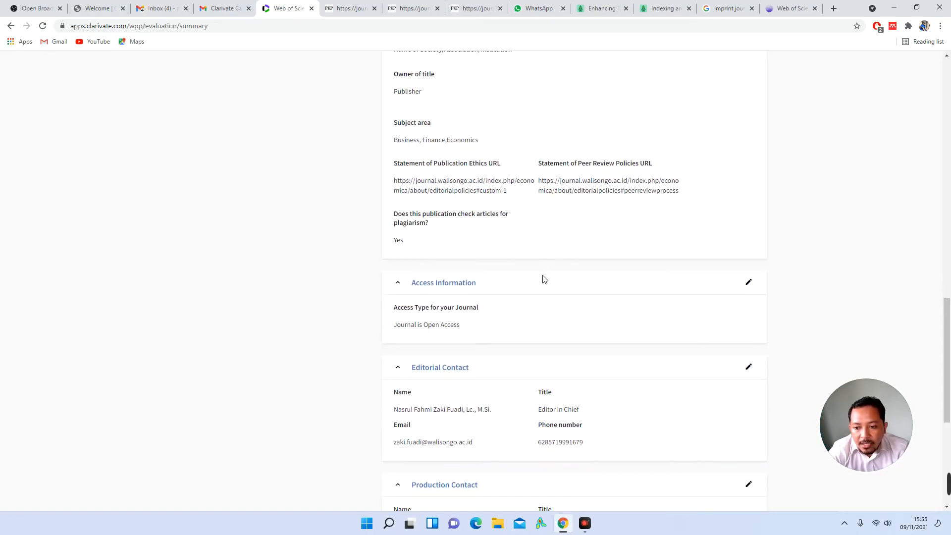
scroll(545, 278, "down", 1)
triple_click(432, 275)
scroll(437, 278, "down", 3)
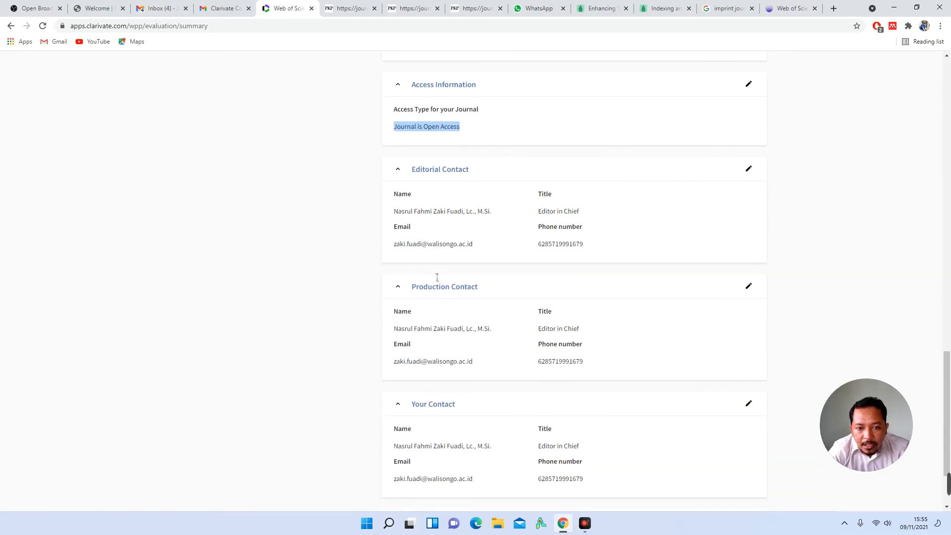
triple_click(443, 212)
left_click(526, 245)
left_click(568, 244)
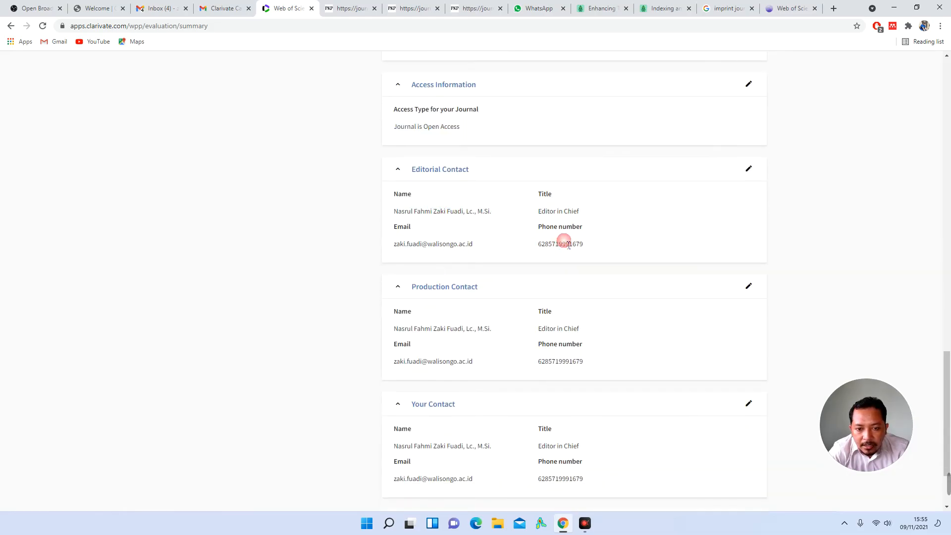
scroll(569, 245, "down", 2)
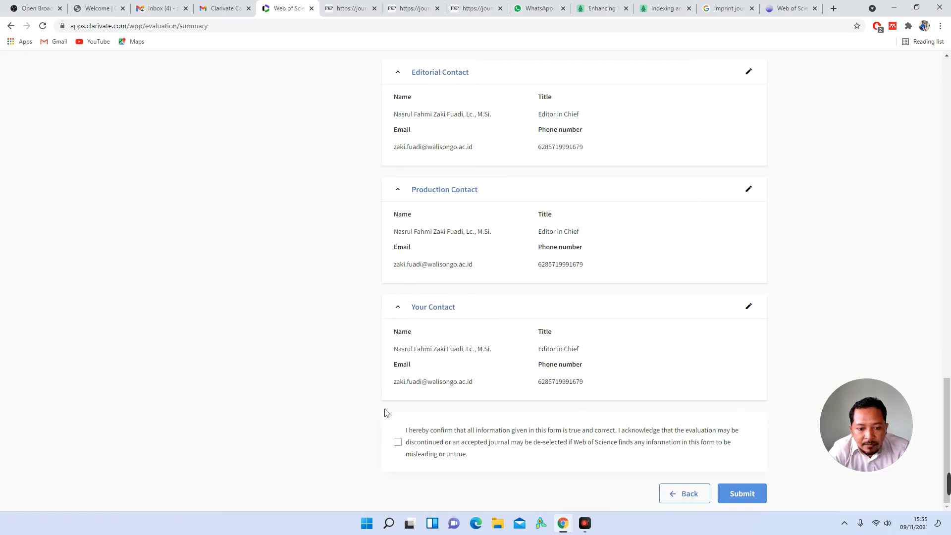
Step: Tick the true-and-correct confirmation, recheck the Economica summary, and submit the evaluation request
left_click(399, 446)
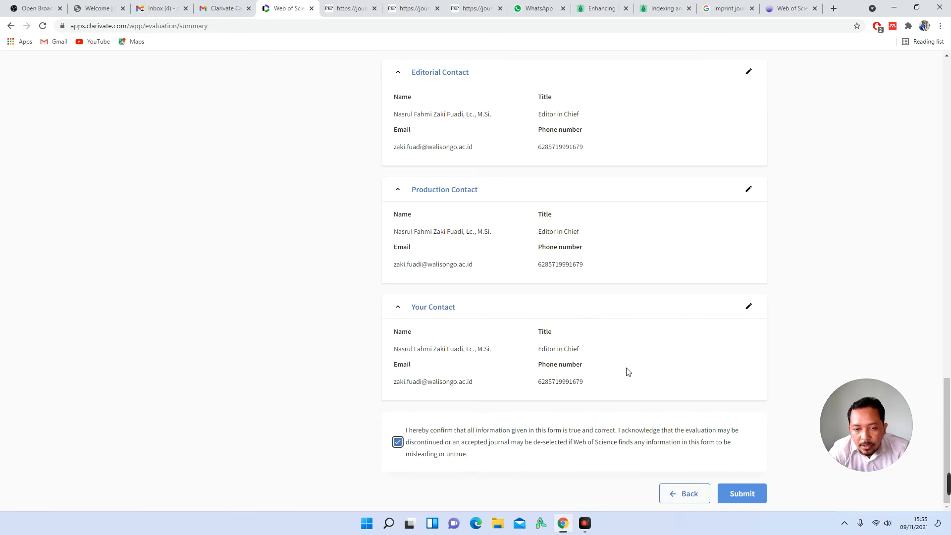
scroll(628, 372, "up", 20)
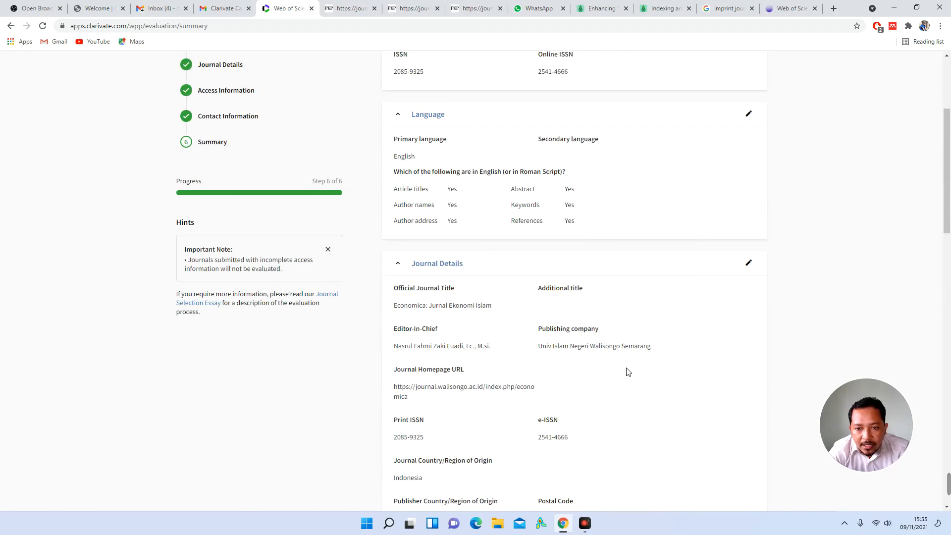
scroll(628, 372, "down", 20)
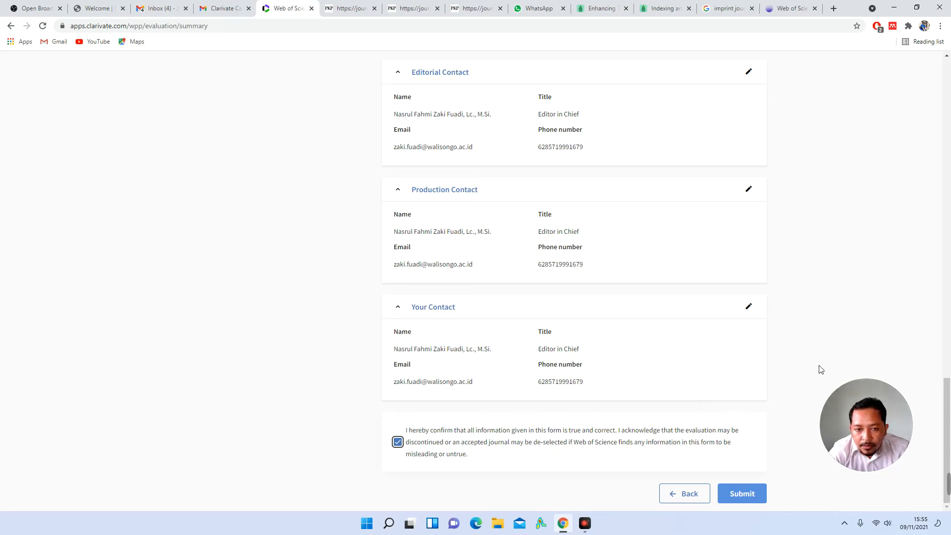
scroll(821, 369, "up", 8)
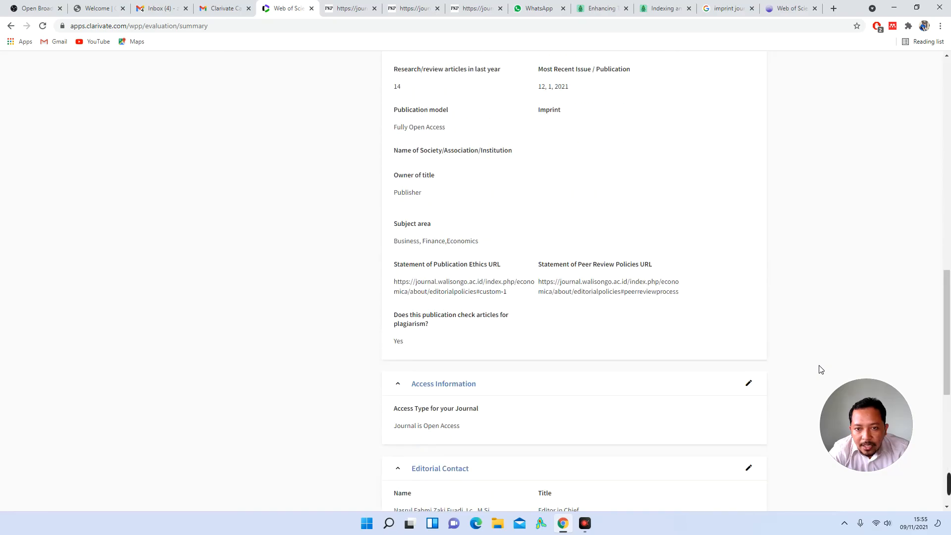
scroll(821, 370, "up", 12)
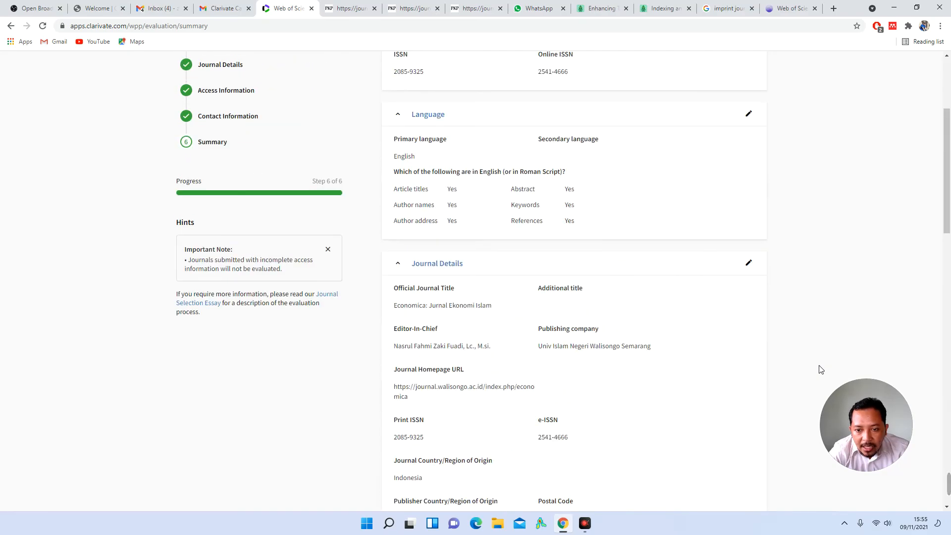
scroll(821, 369, "down", 20)
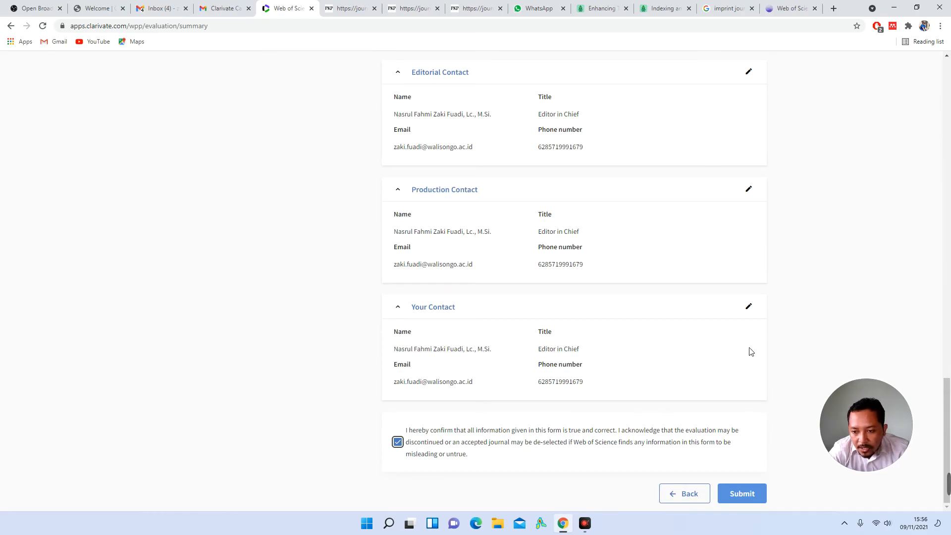
left_click(756, 497)
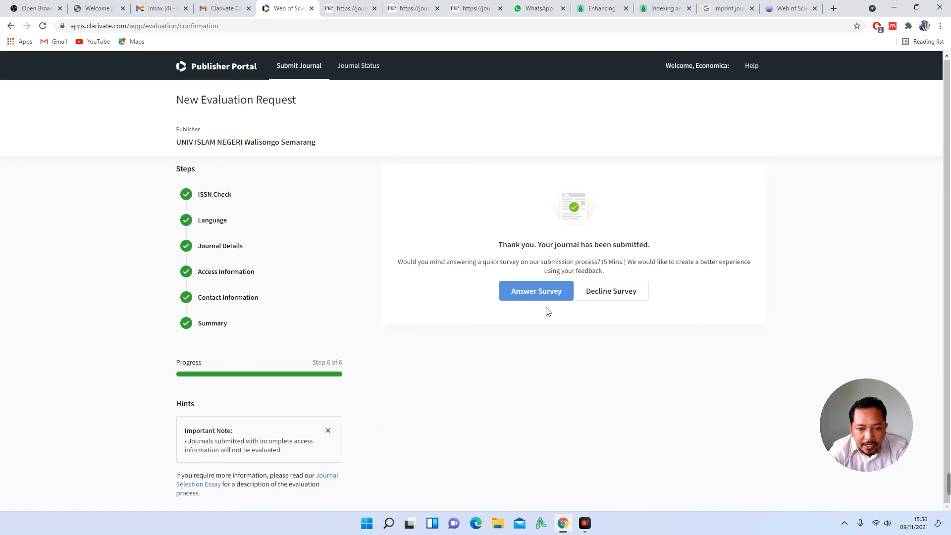
Step: Answer the feedback survey as '4 - Easy' from the Economica account and return to Journal Status
left_click(547, 292)
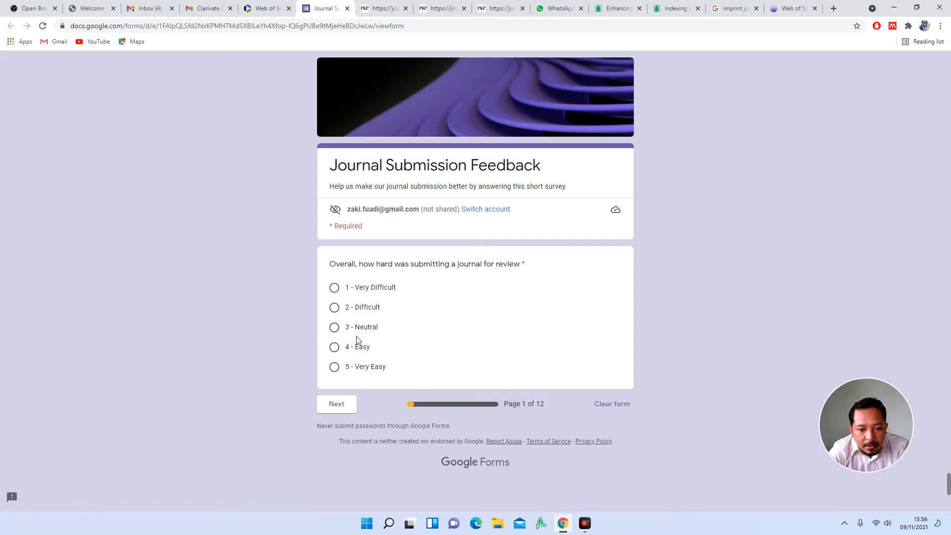
left_click(363, 350)
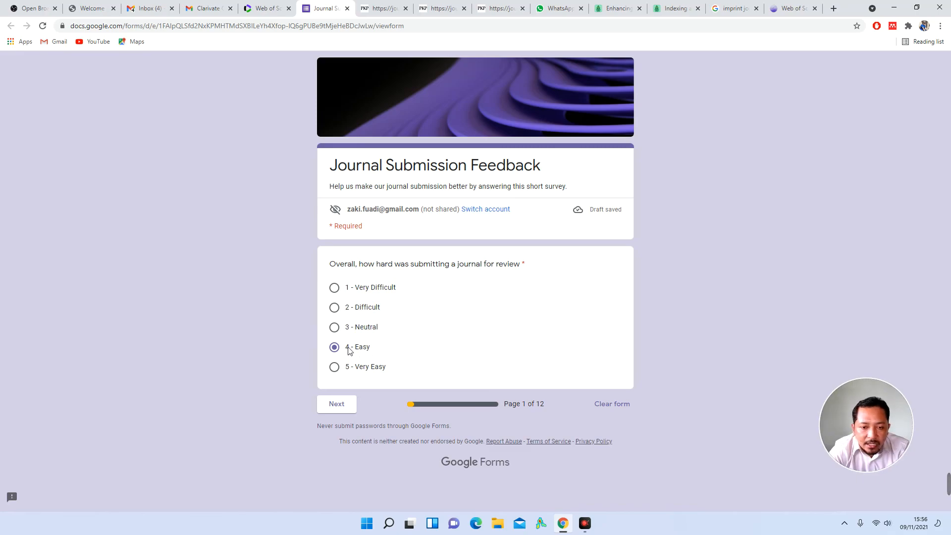
left_click(499, 210)
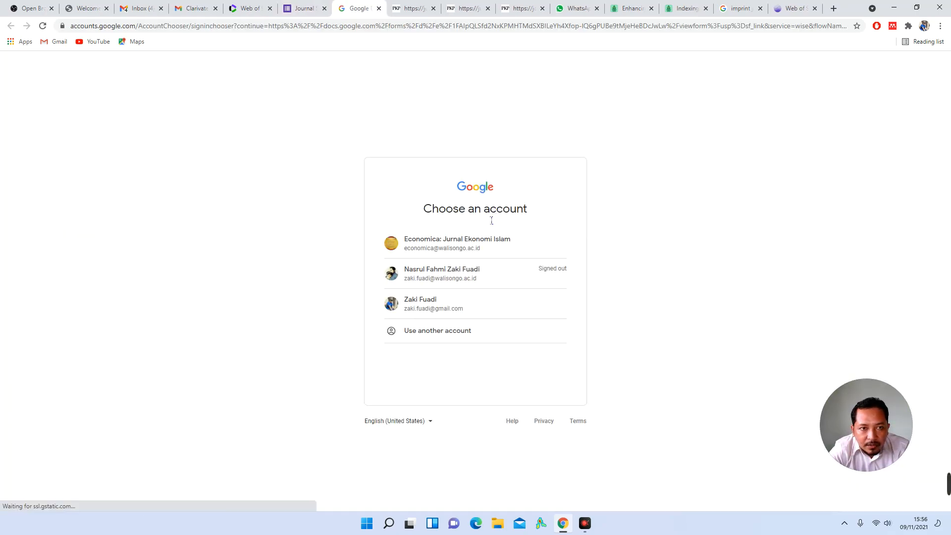
left_click(474, 250)
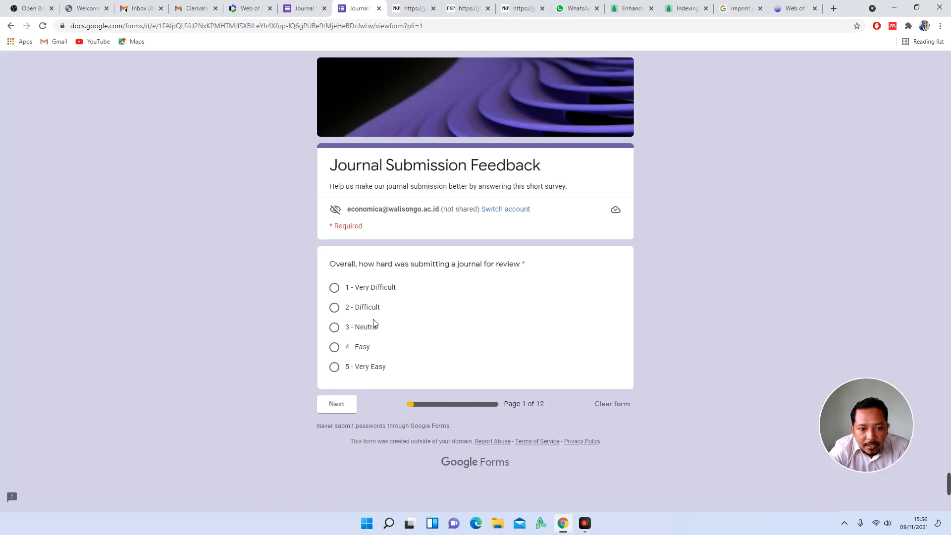
left_click(362, 348)
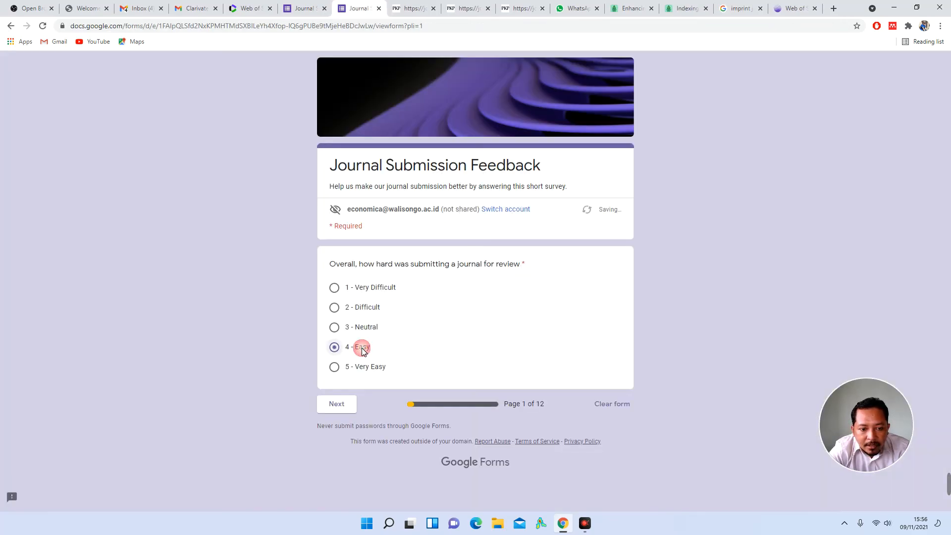
left_click(341, 404)
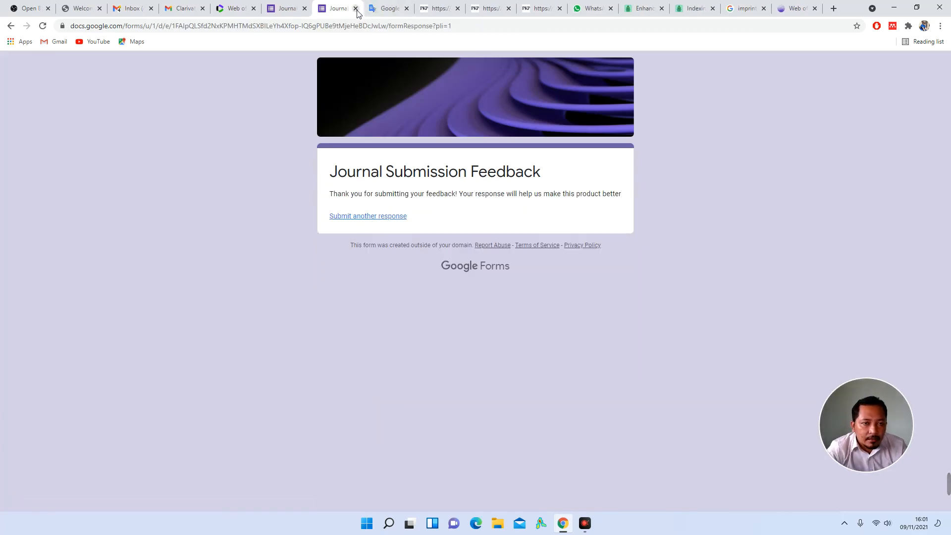
left_click(242, 12)
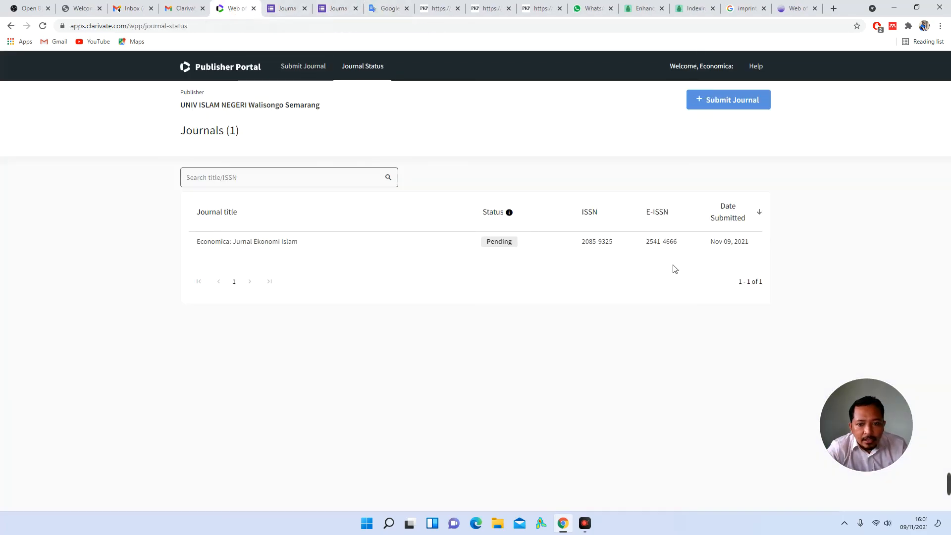